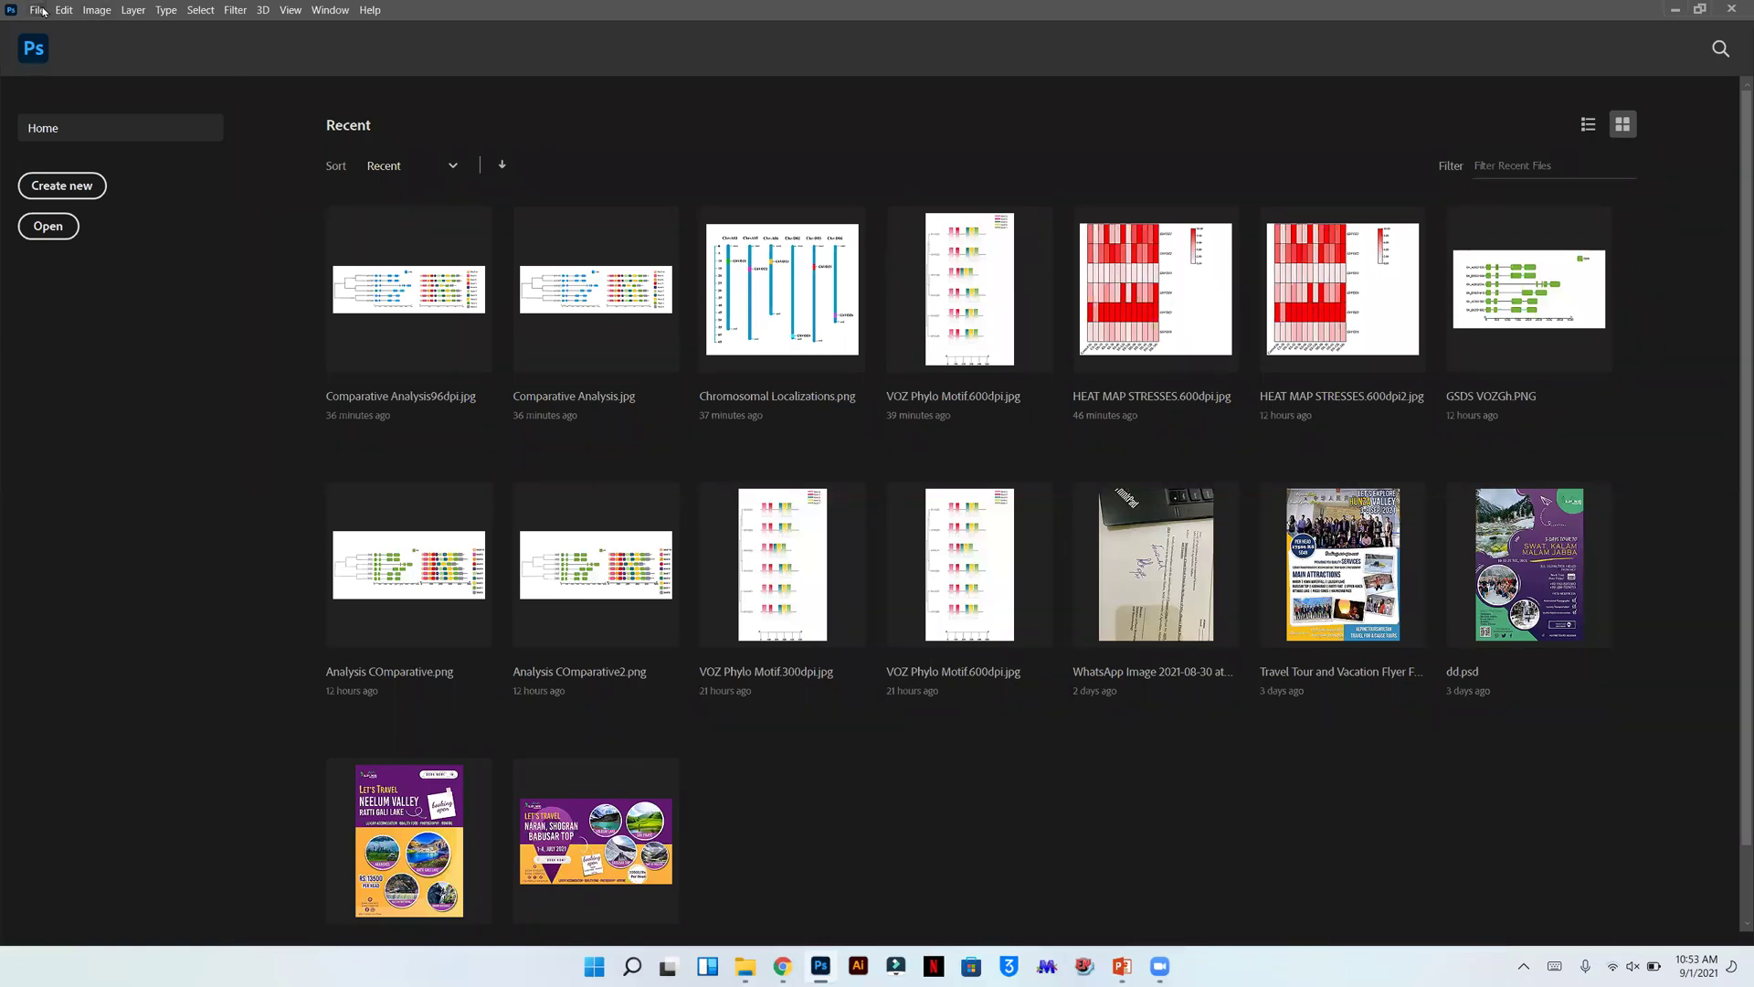
- Open the image Comparative Analysis96dpi from the GRC Sample for Practice folder on the Desktop
click(41, 11)
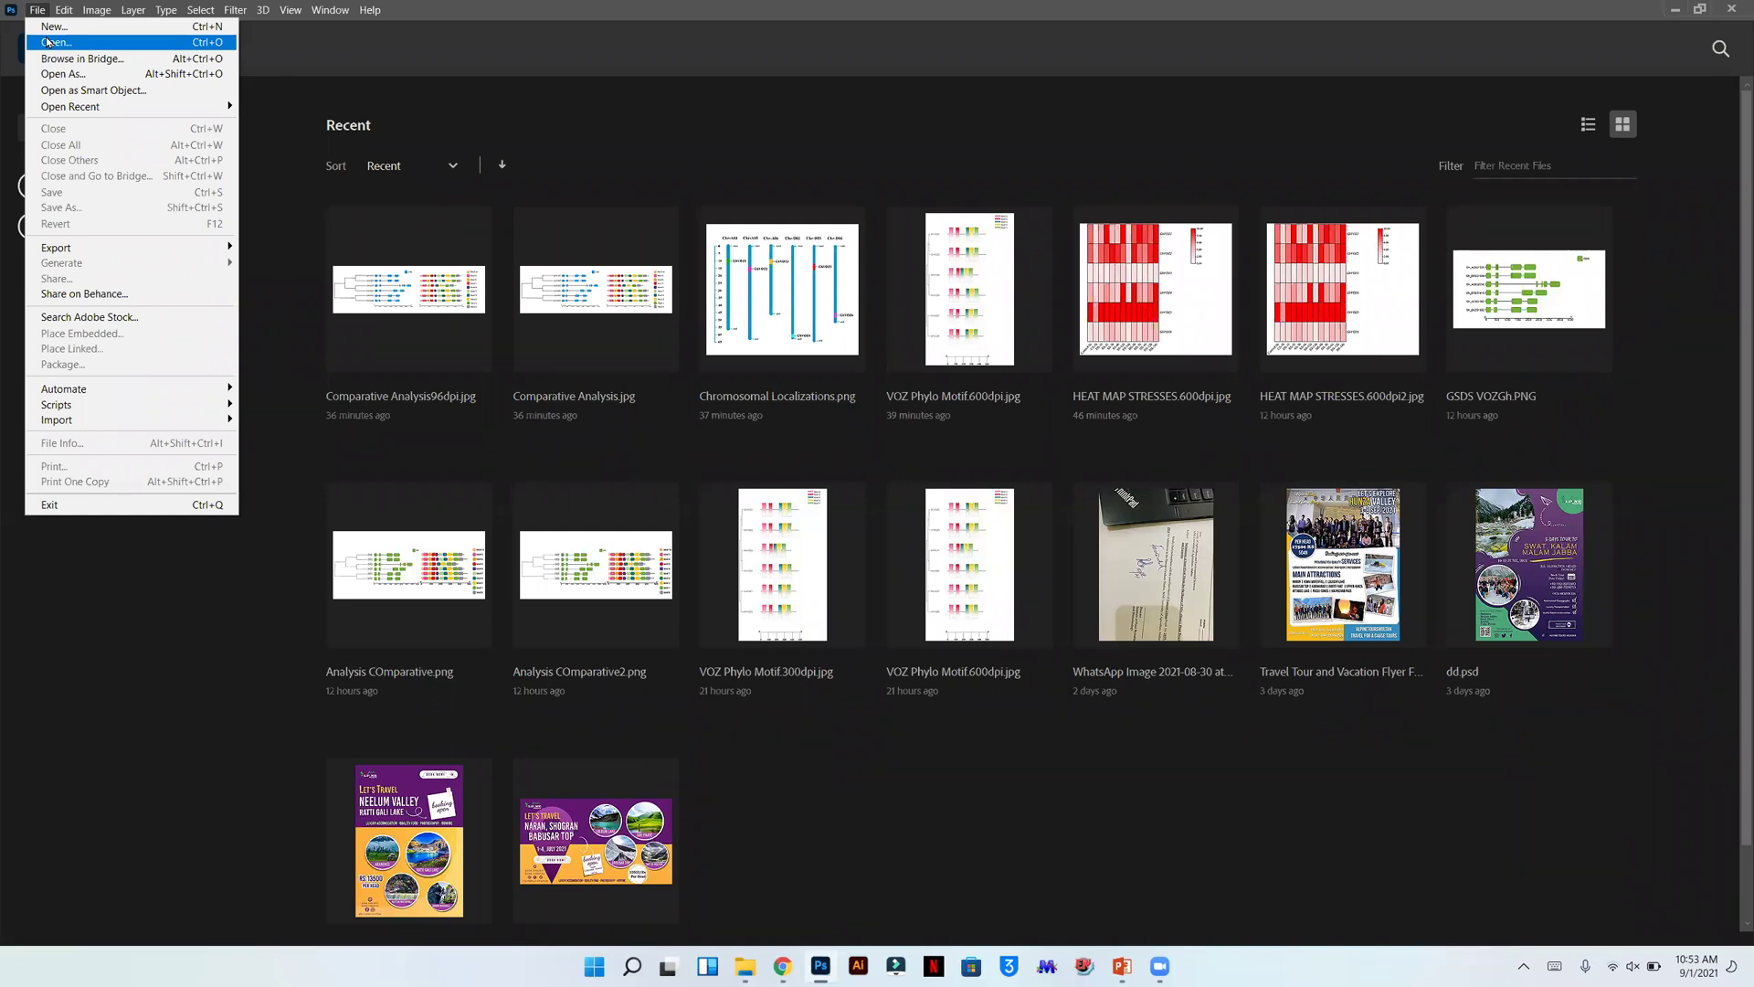
click(48, 41)
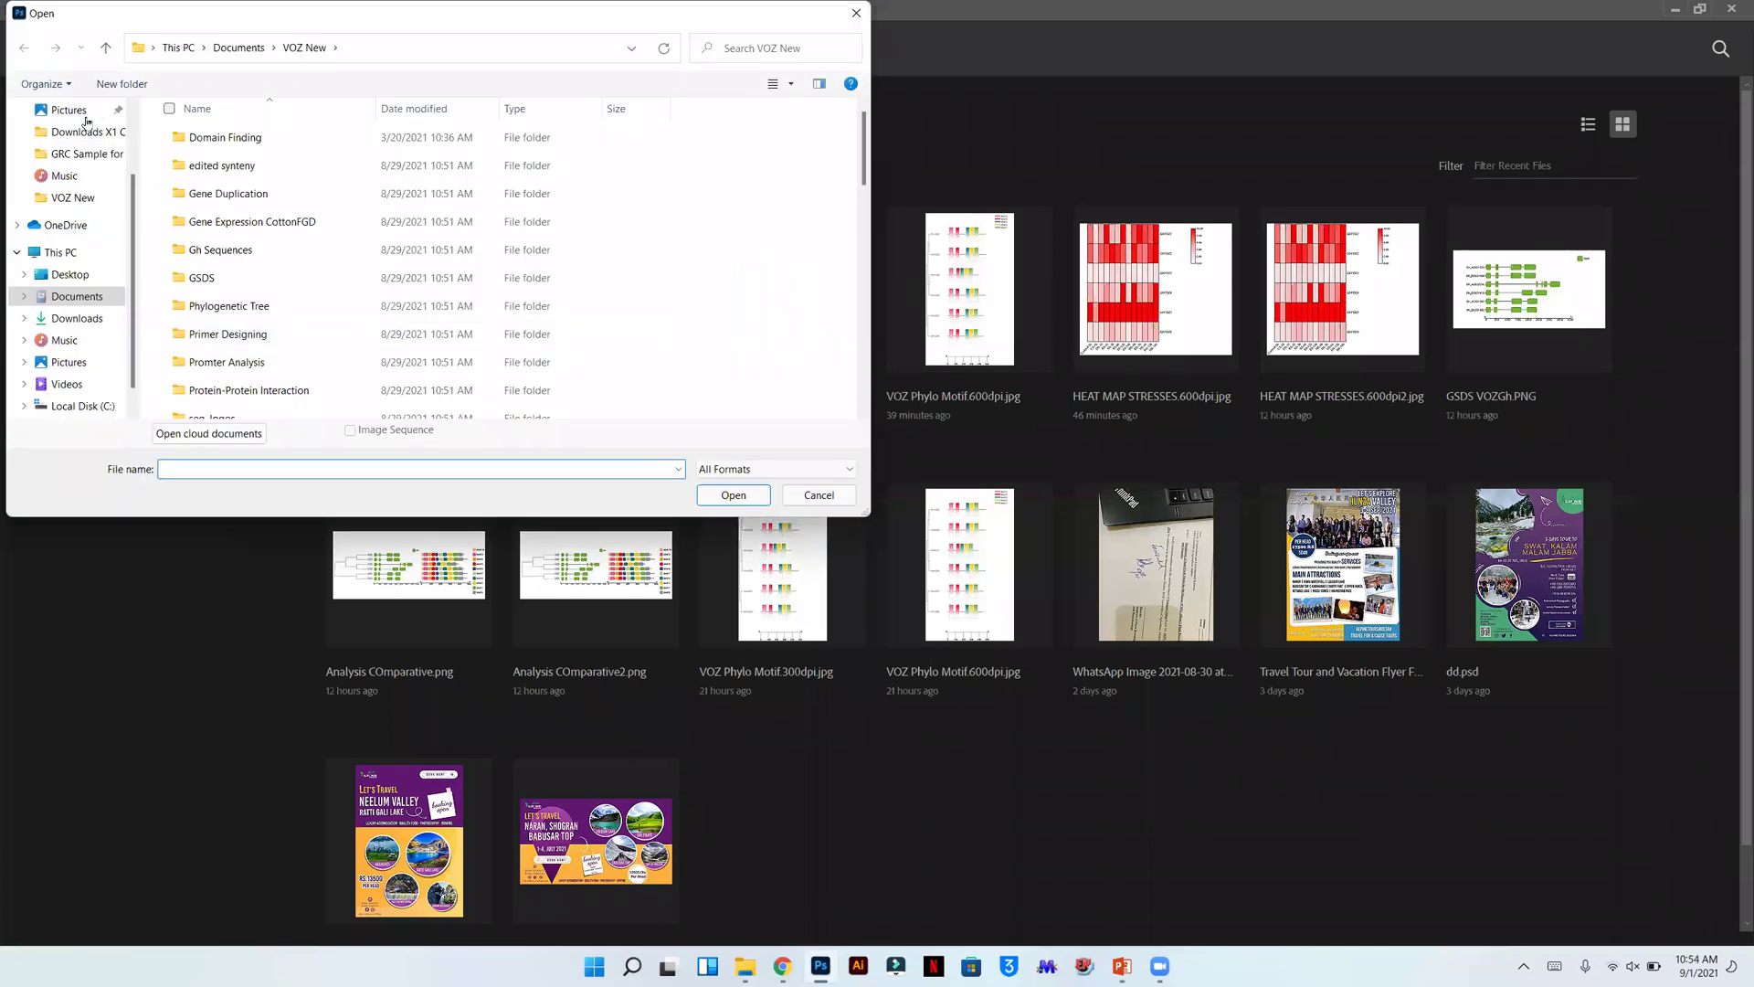
scroll(73, 115, up, 2)
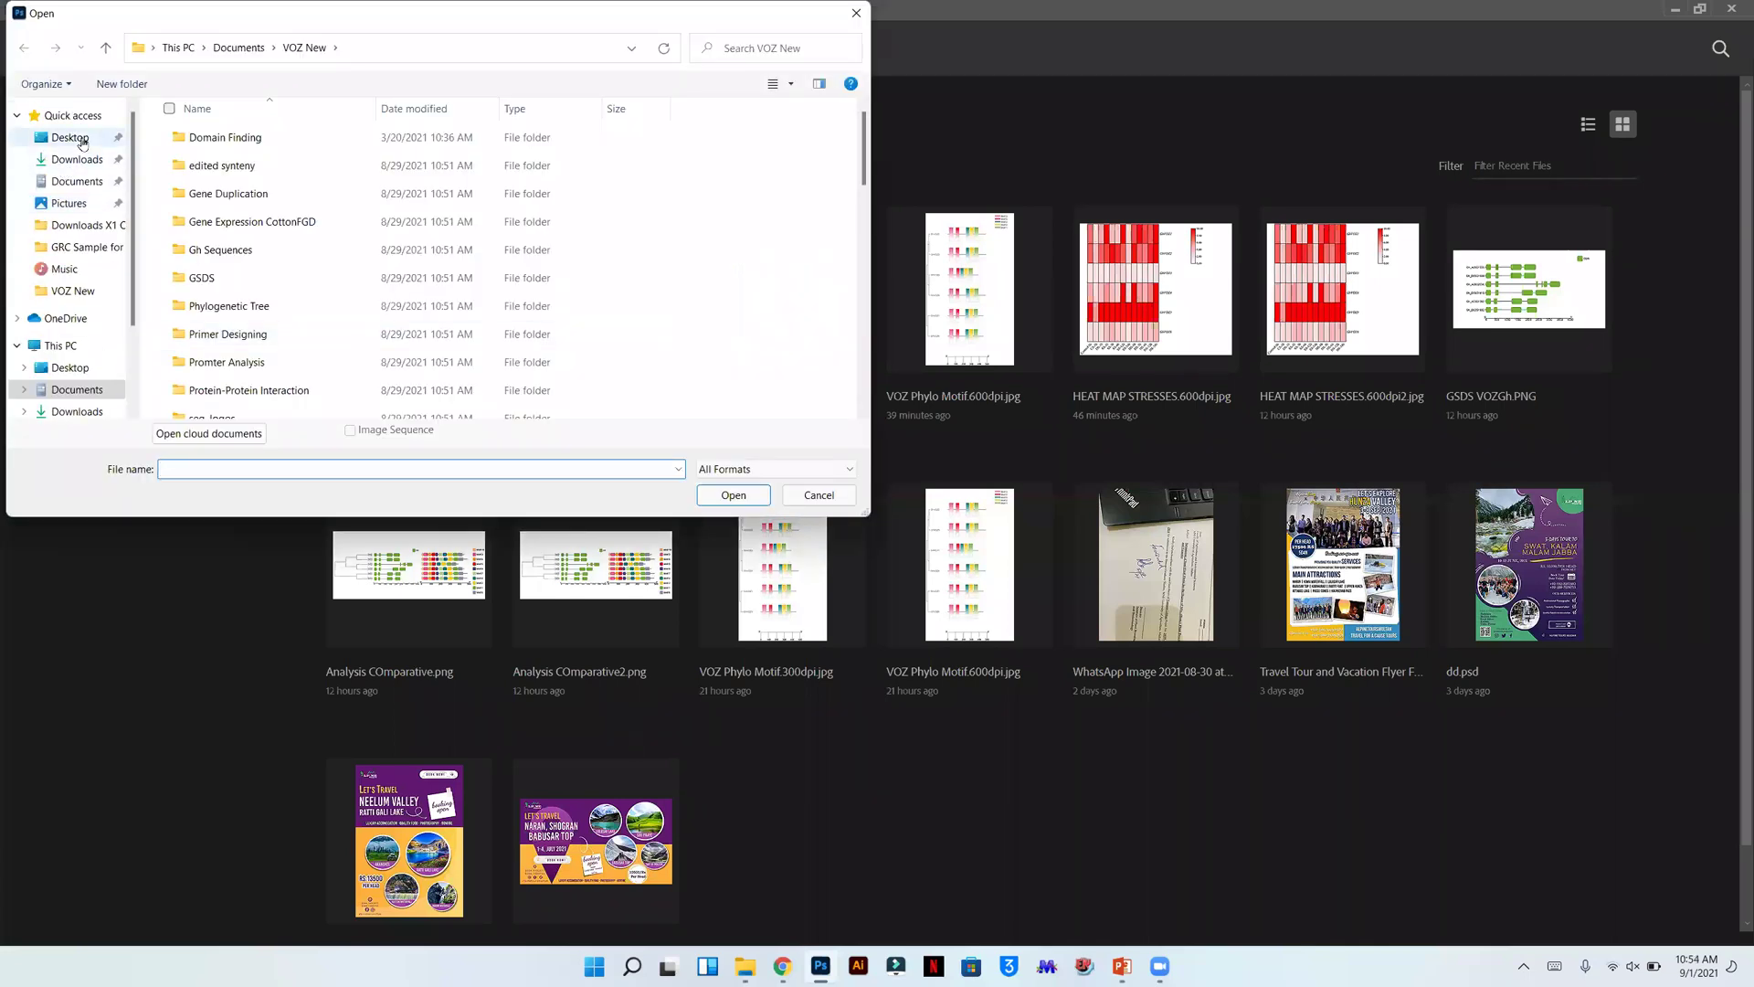
click(70, 137)
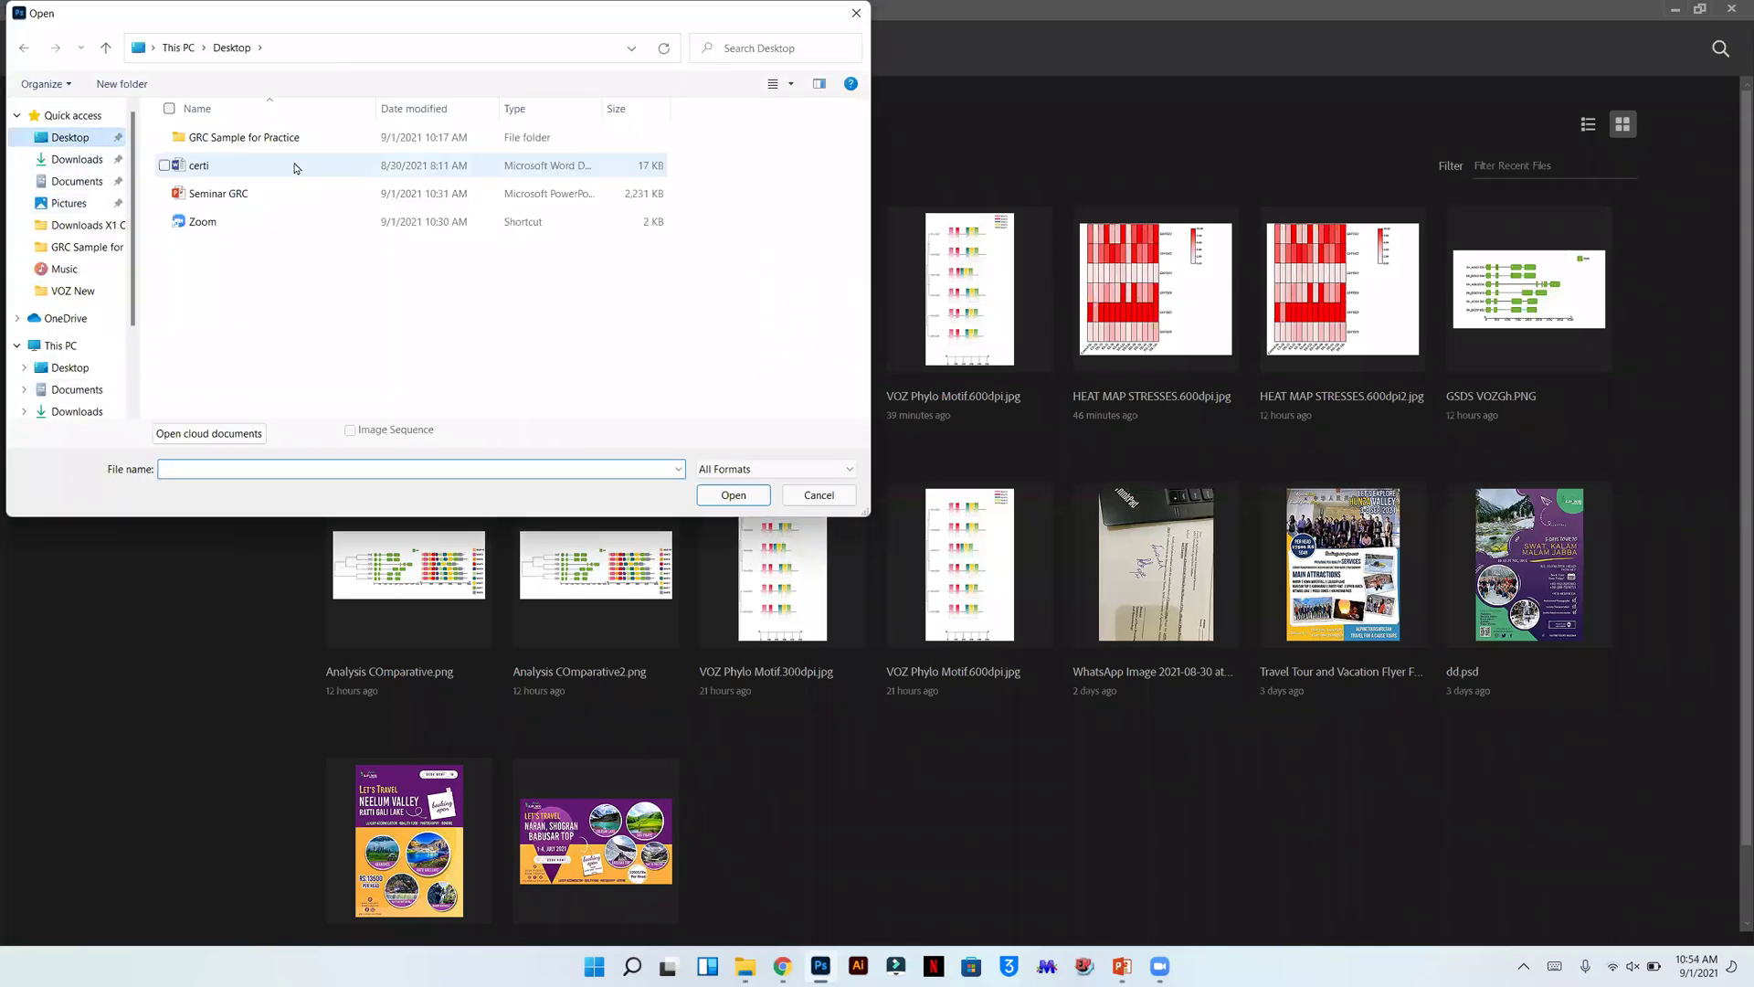
double_click(242, 137)
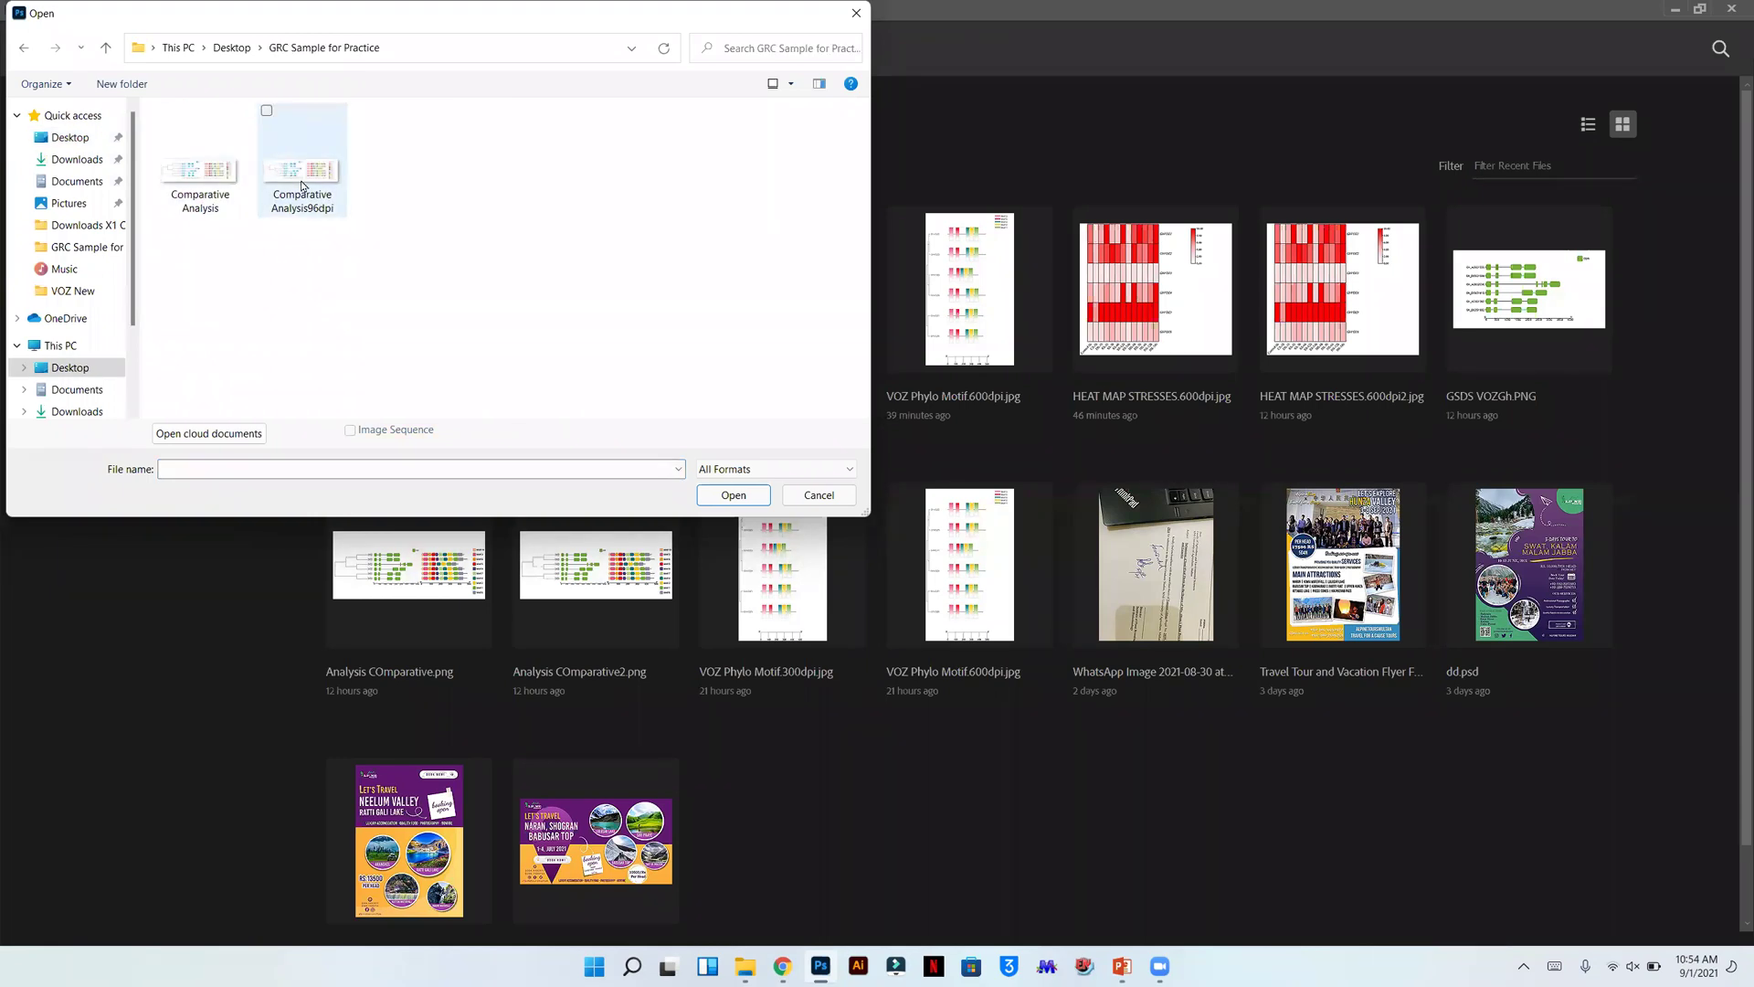
click(301, 185)
click(734, 495)
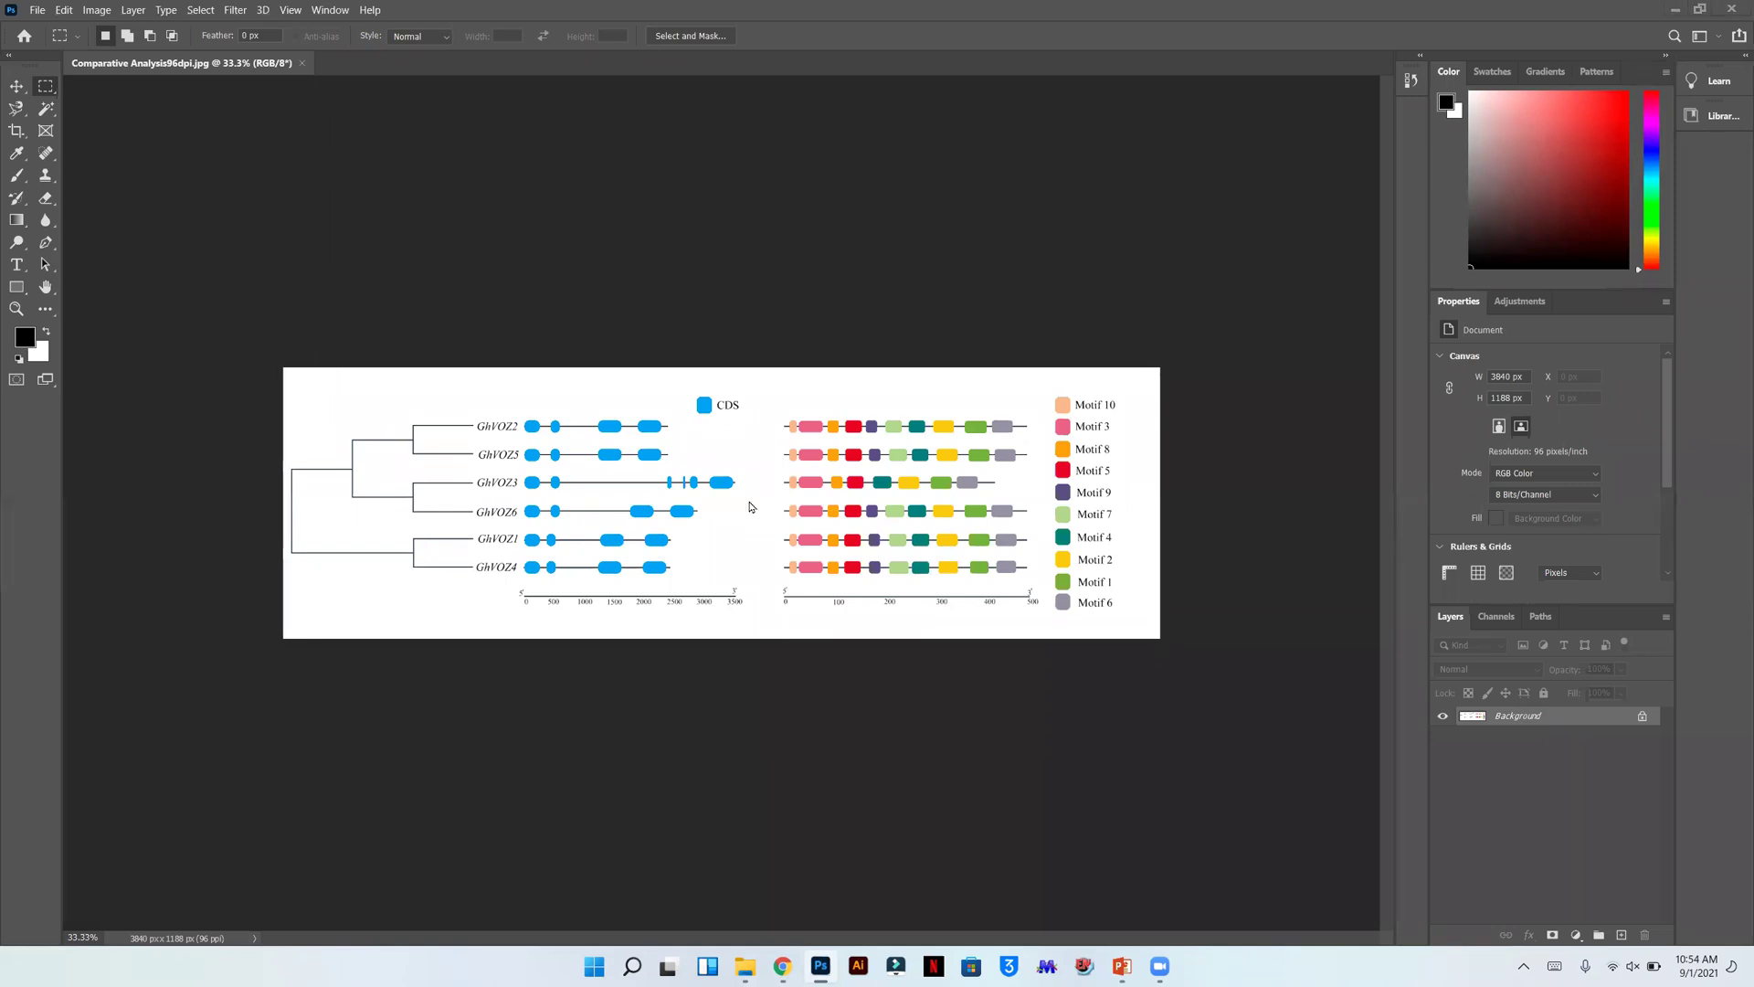
- Examine the resolution details in the file properties of Comparative Analysis96dpi in File Explorer and return to Photoshop
key(alt+Tab)
key(alt+Tab)
key(alt+Tab)
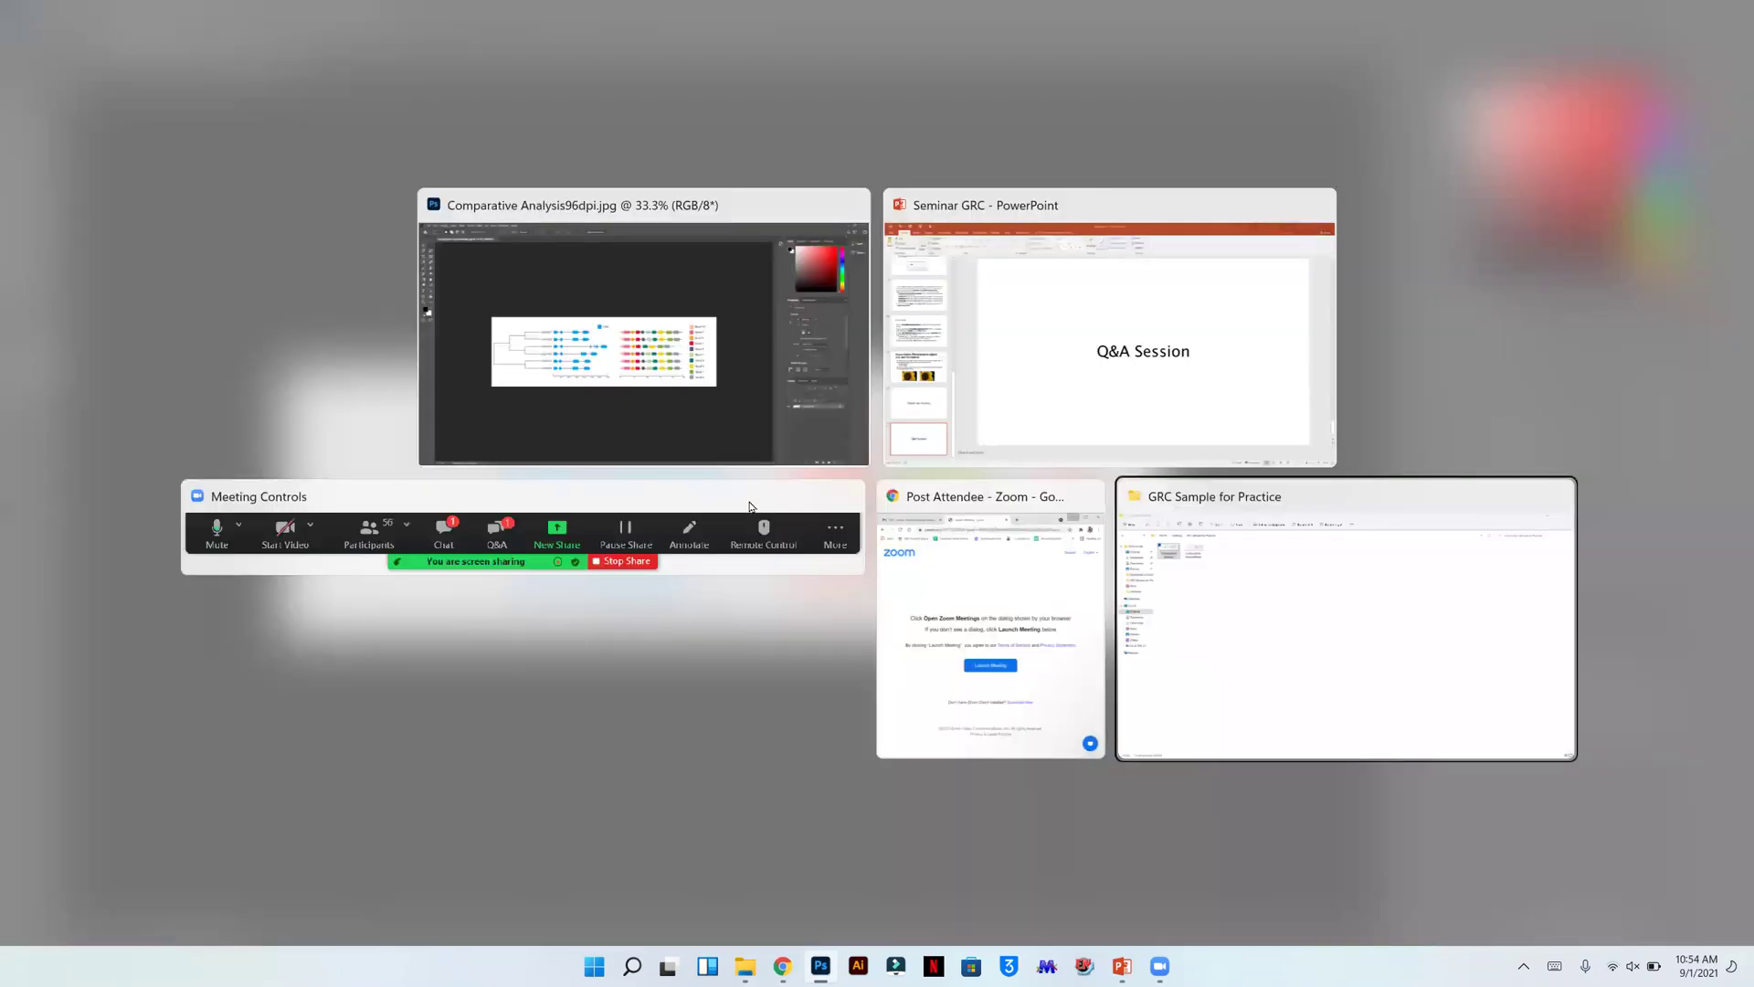
key(alt+Tab)
click(358, 247)
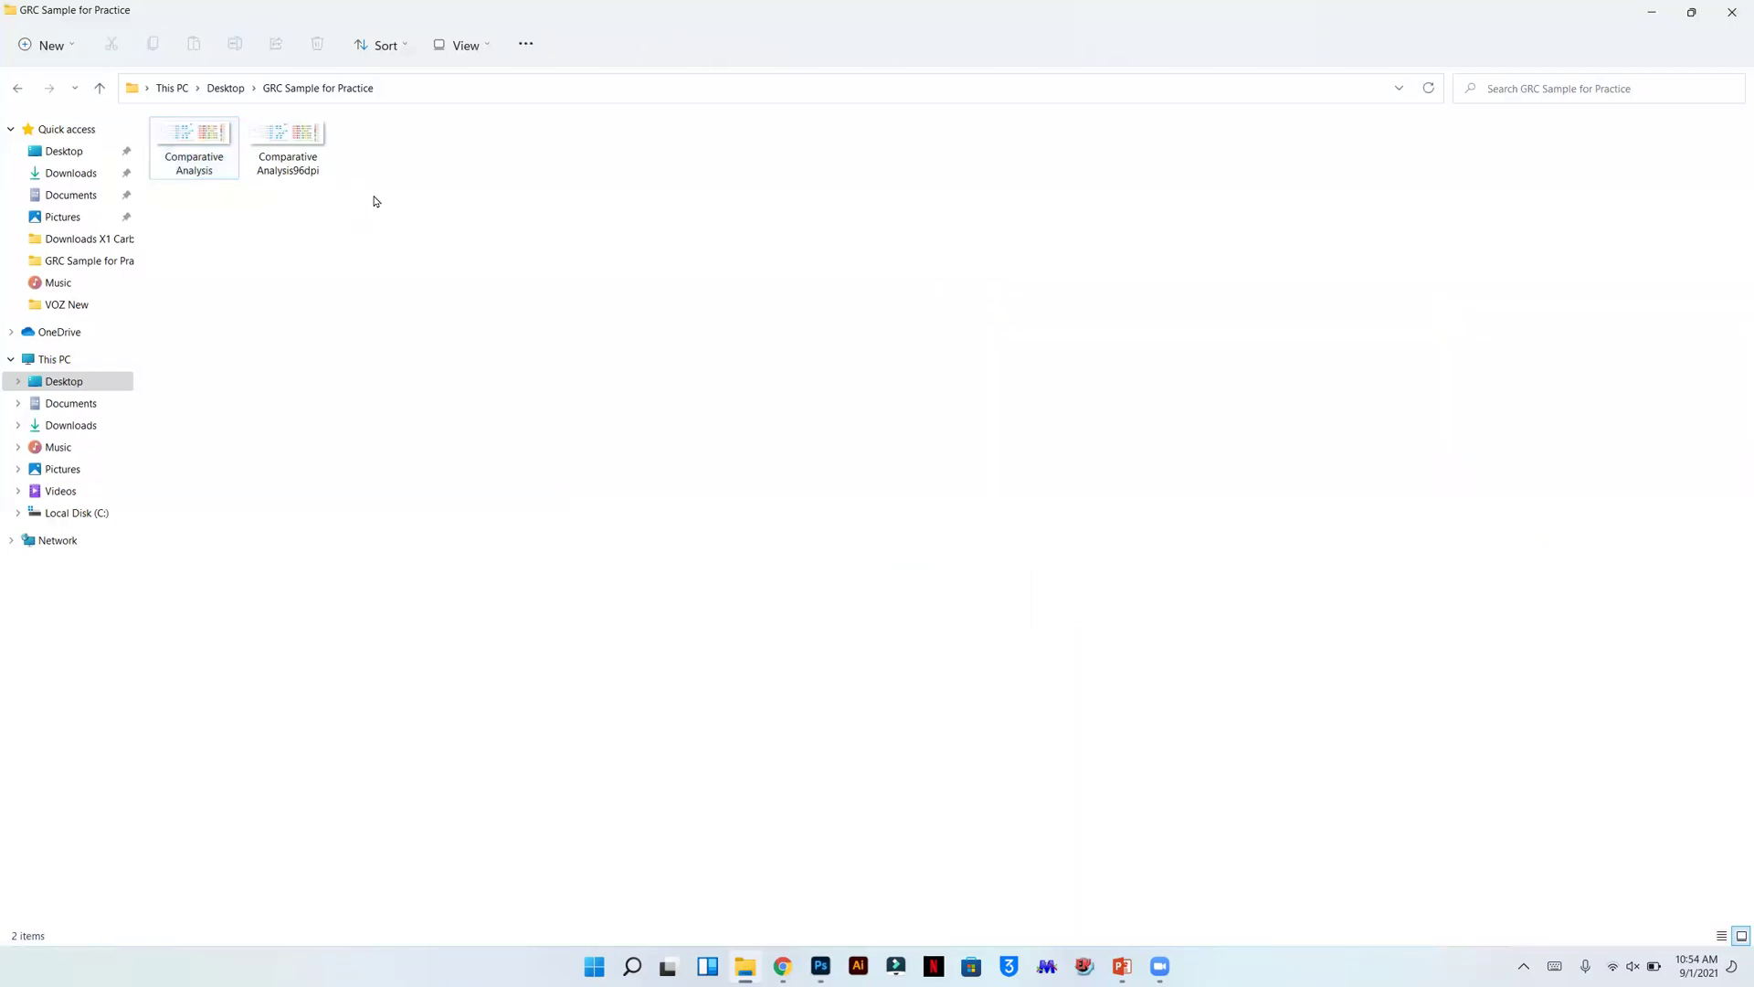
click(289, 159)
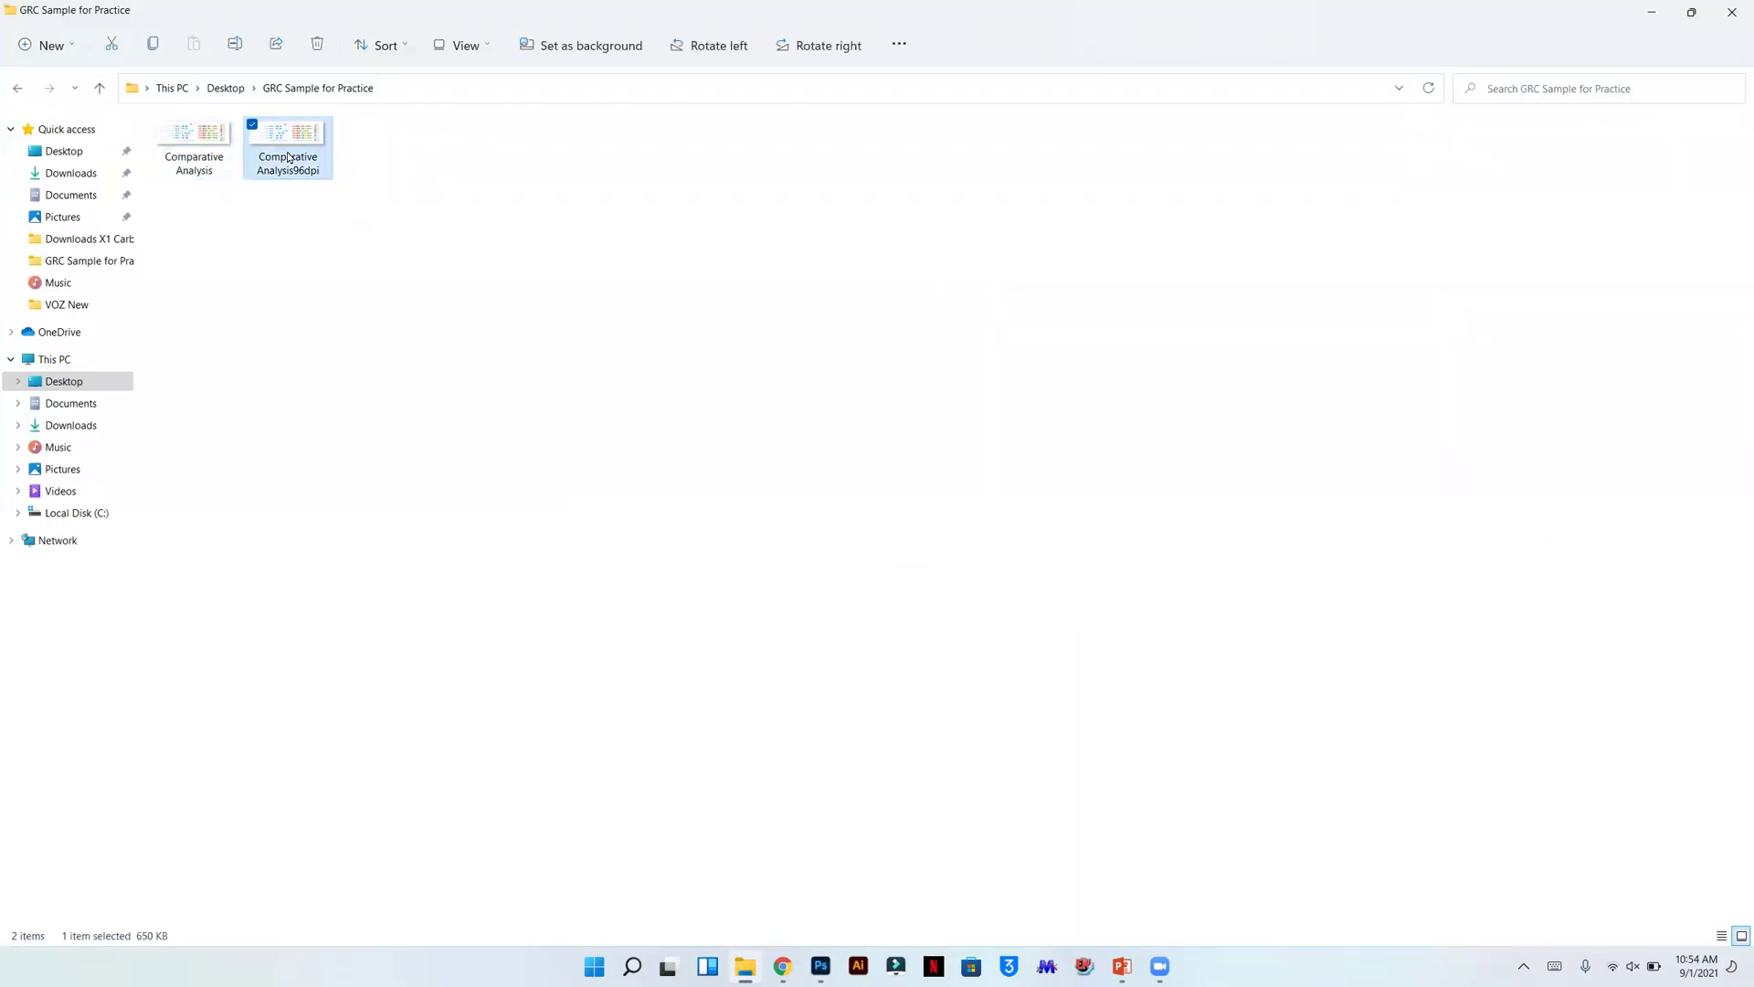
right_click(289, 159)
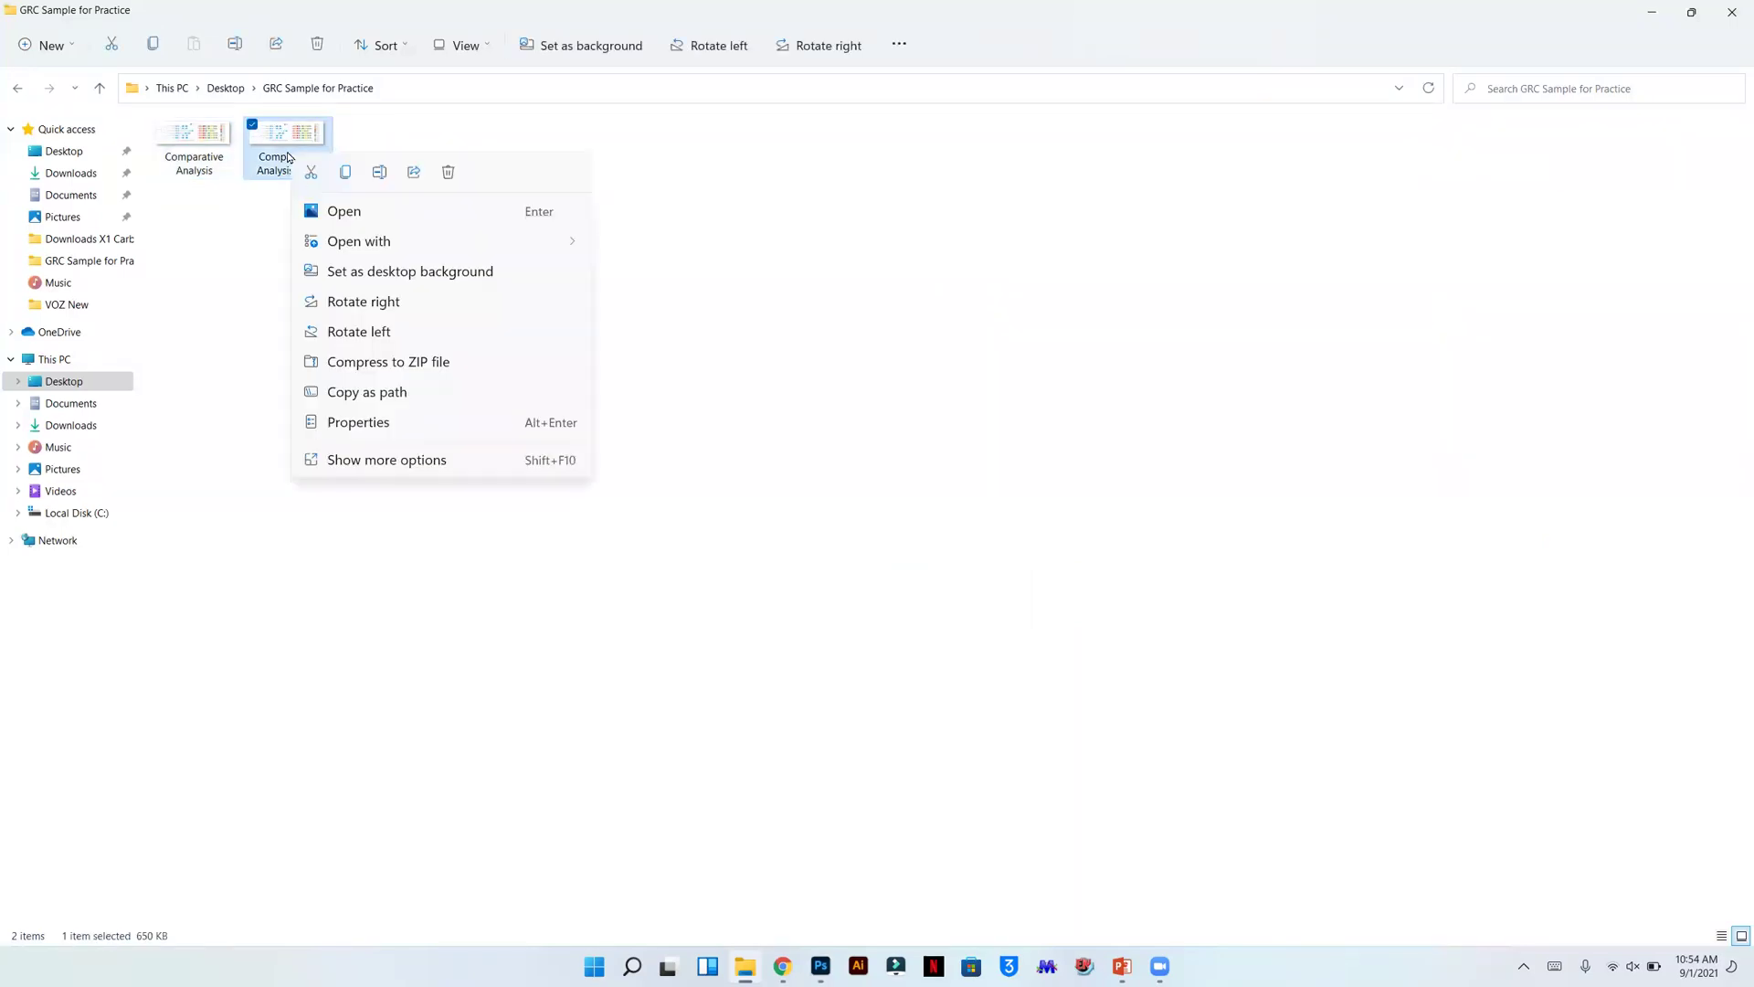
click(359, 423)
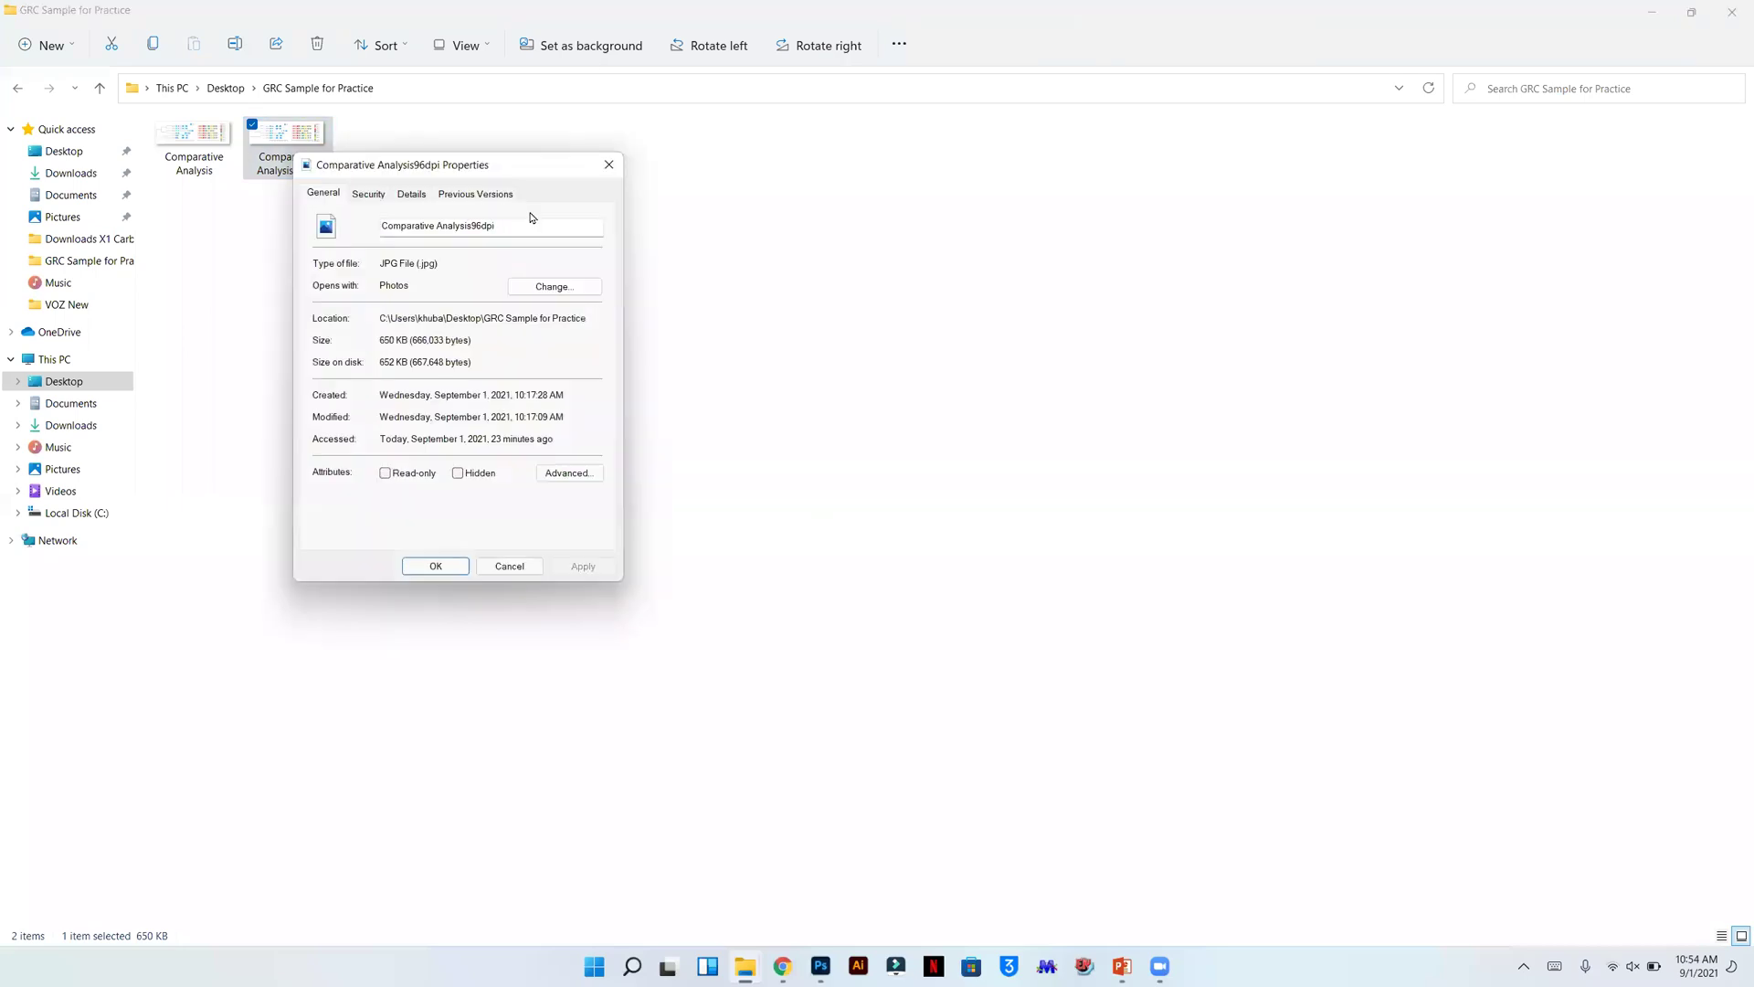
click(425, 196)
scroll(485, 430, down, 10)
scroll(485, 431, up, 5)
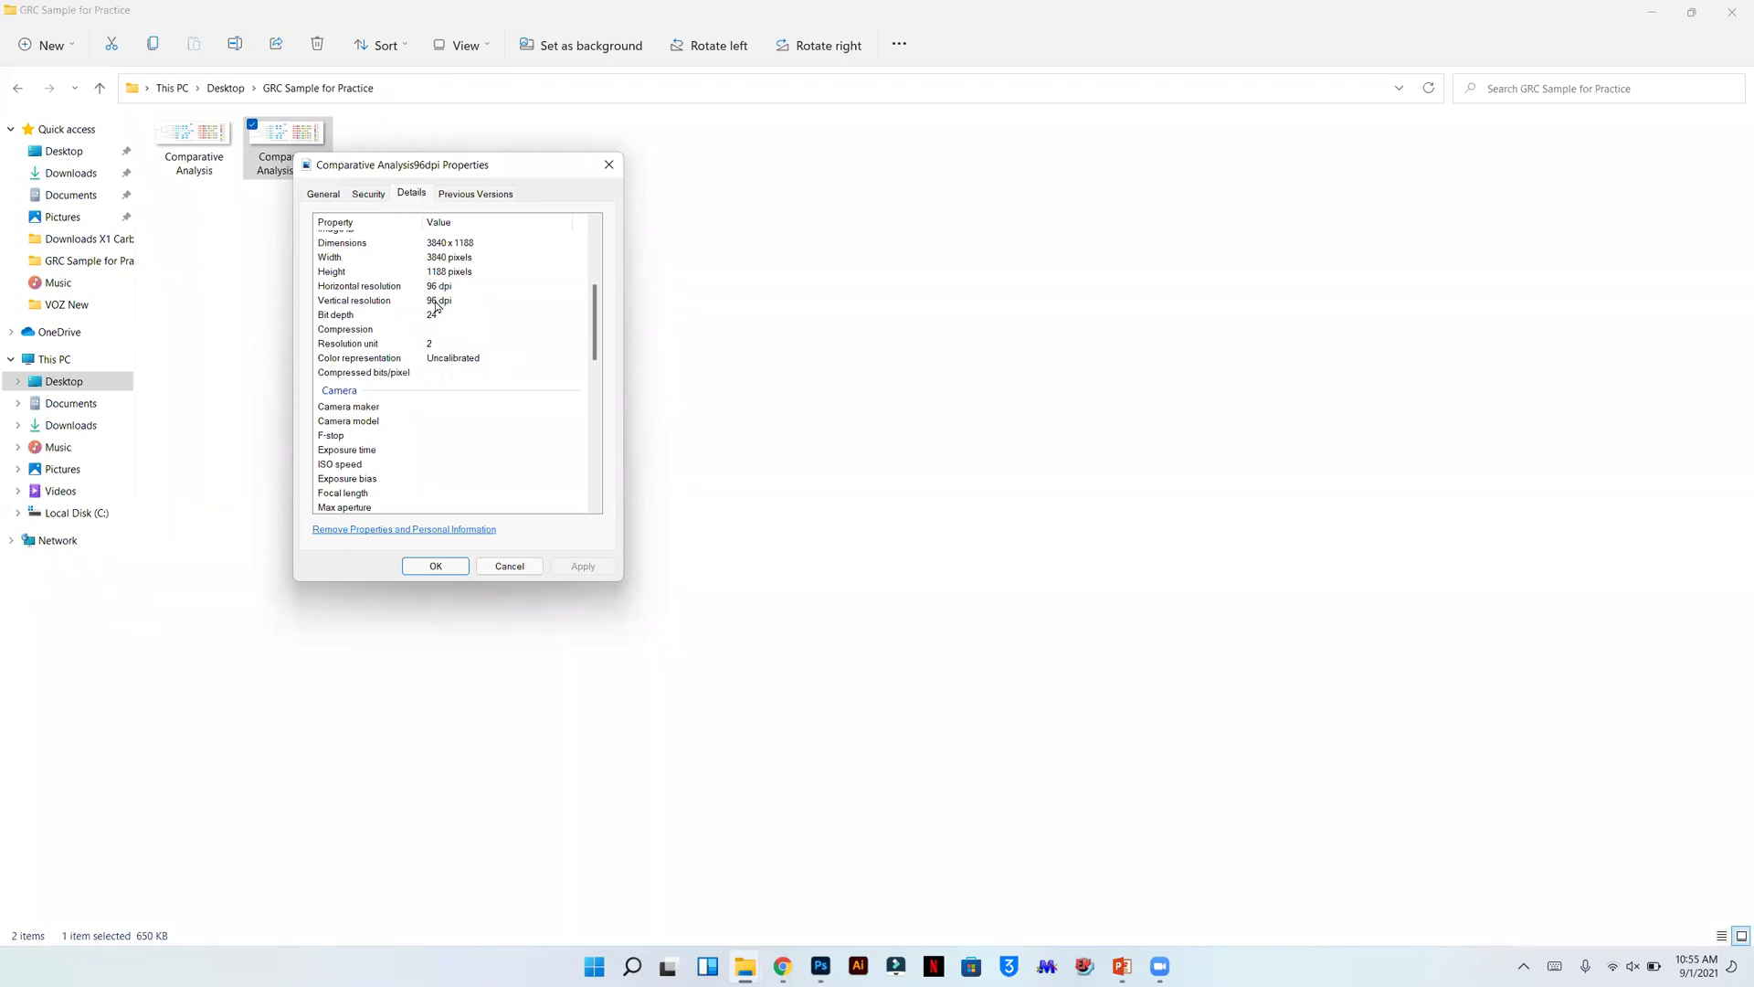
click(447, 570)
click(822, 968)
drag(544, 445, 101, 13)
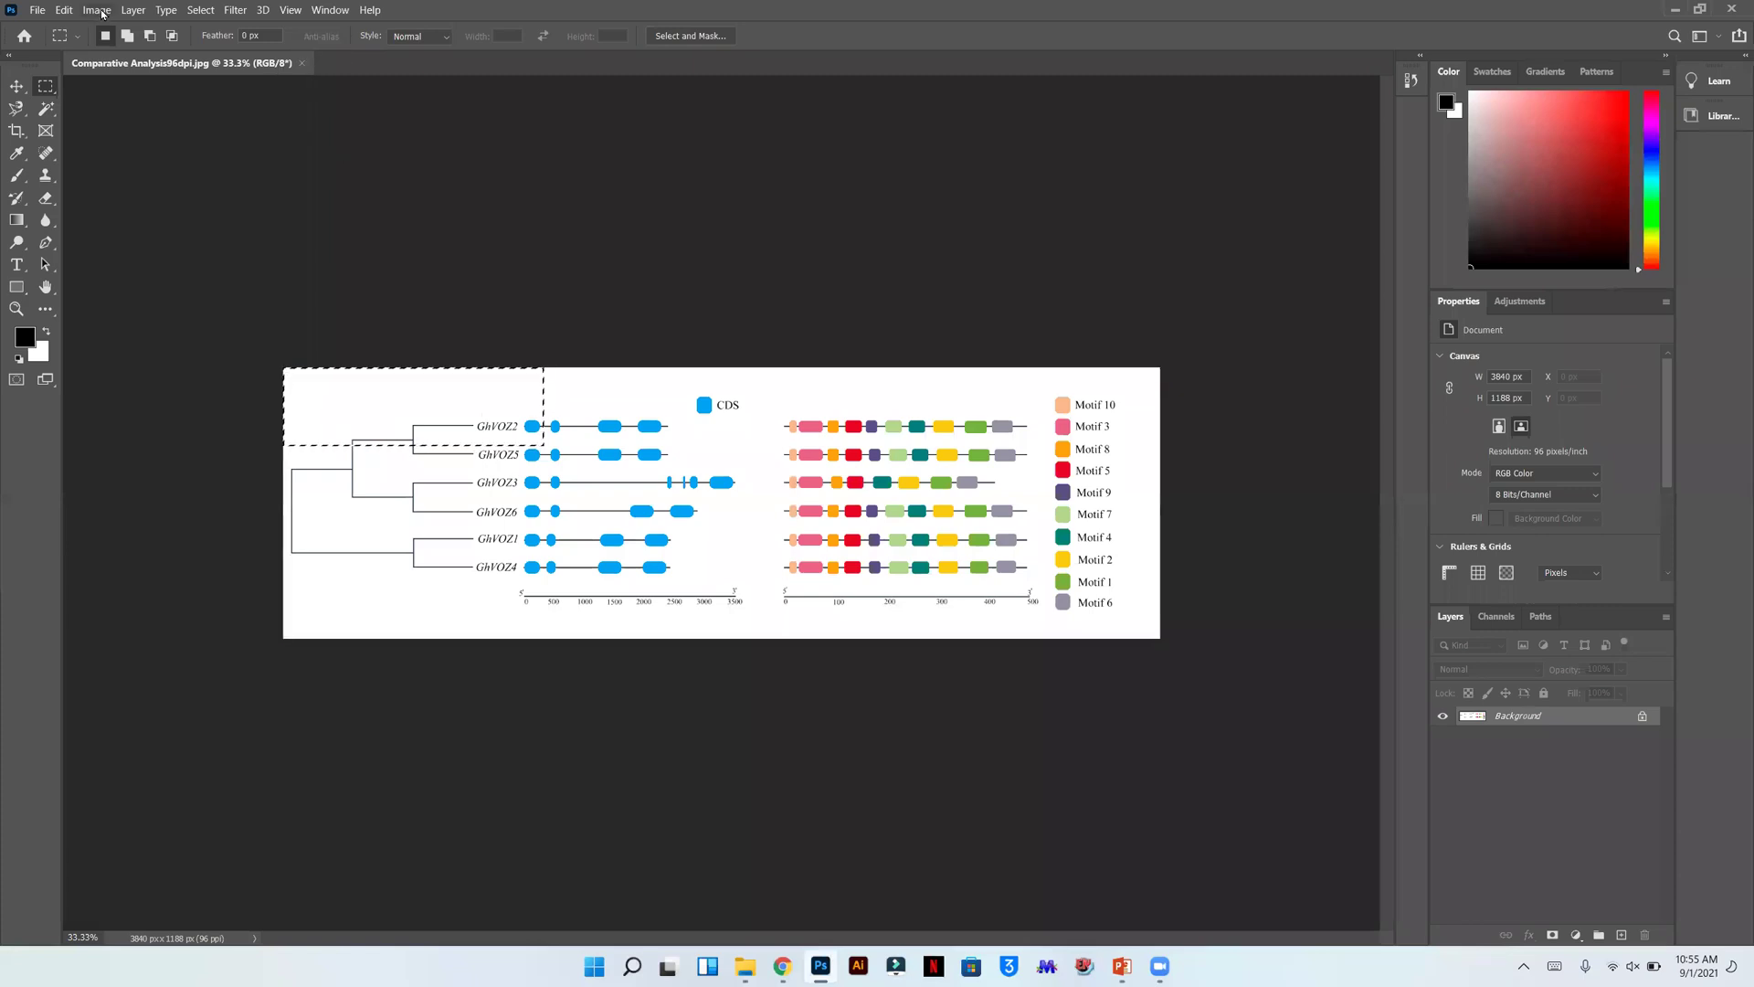
key(v)
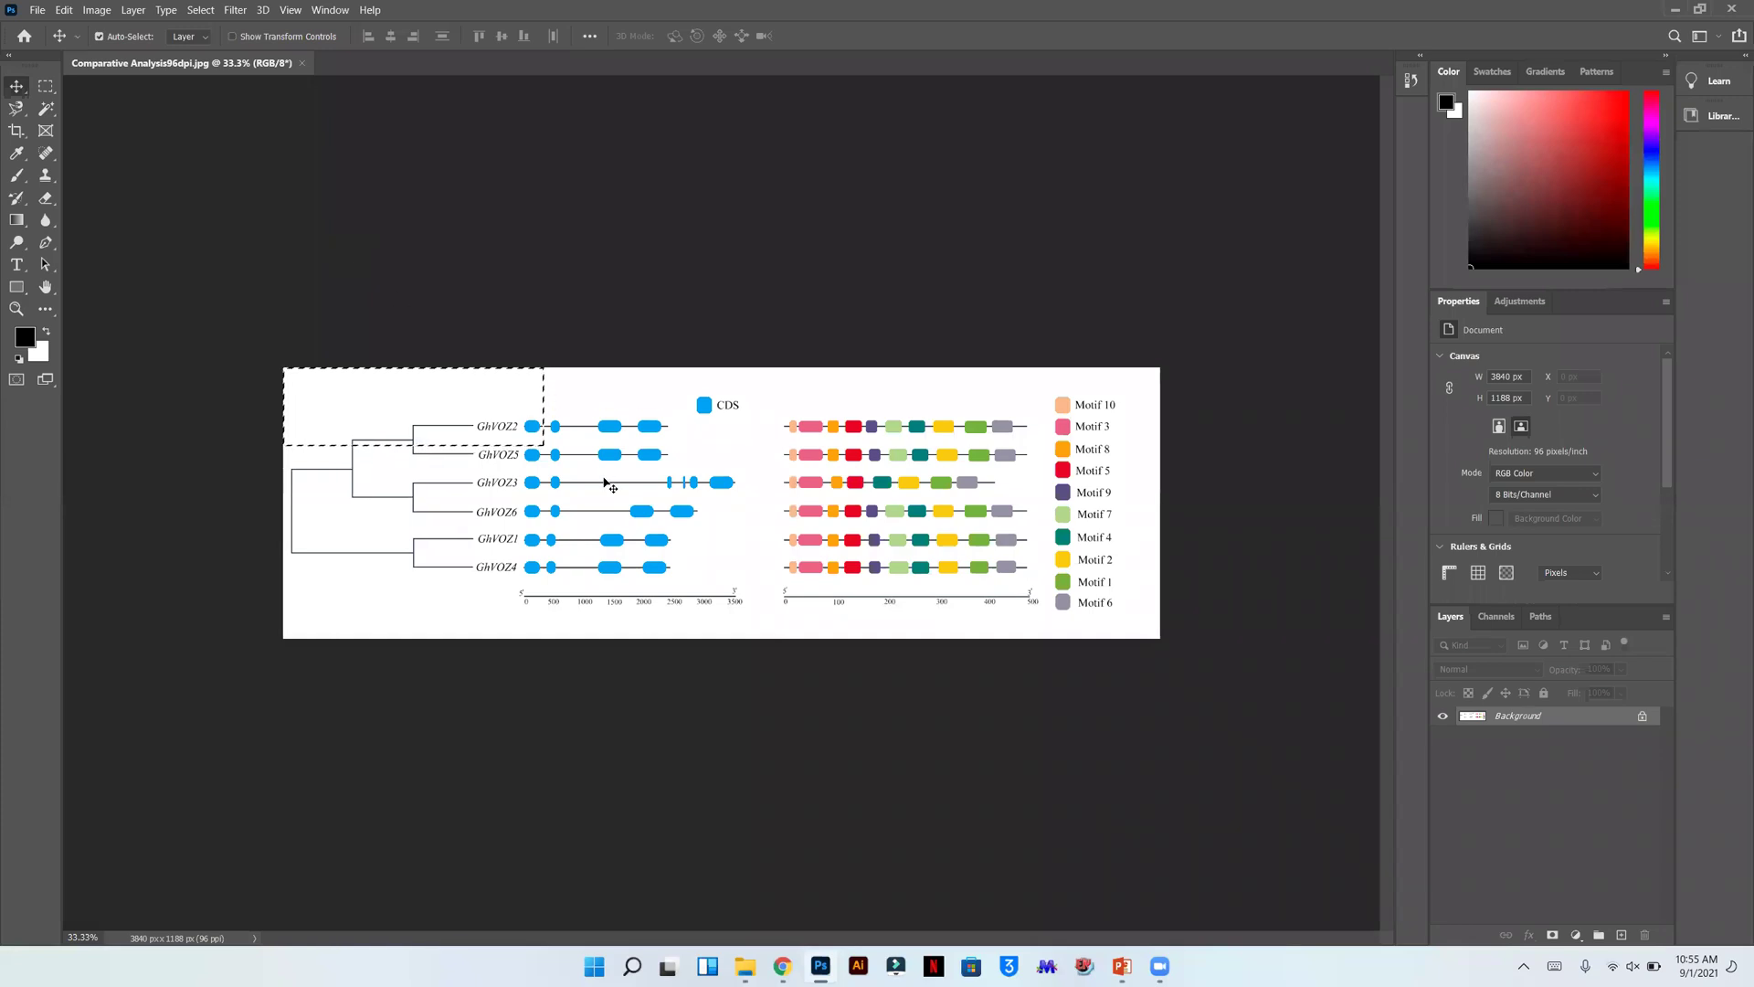
click(100, 10)
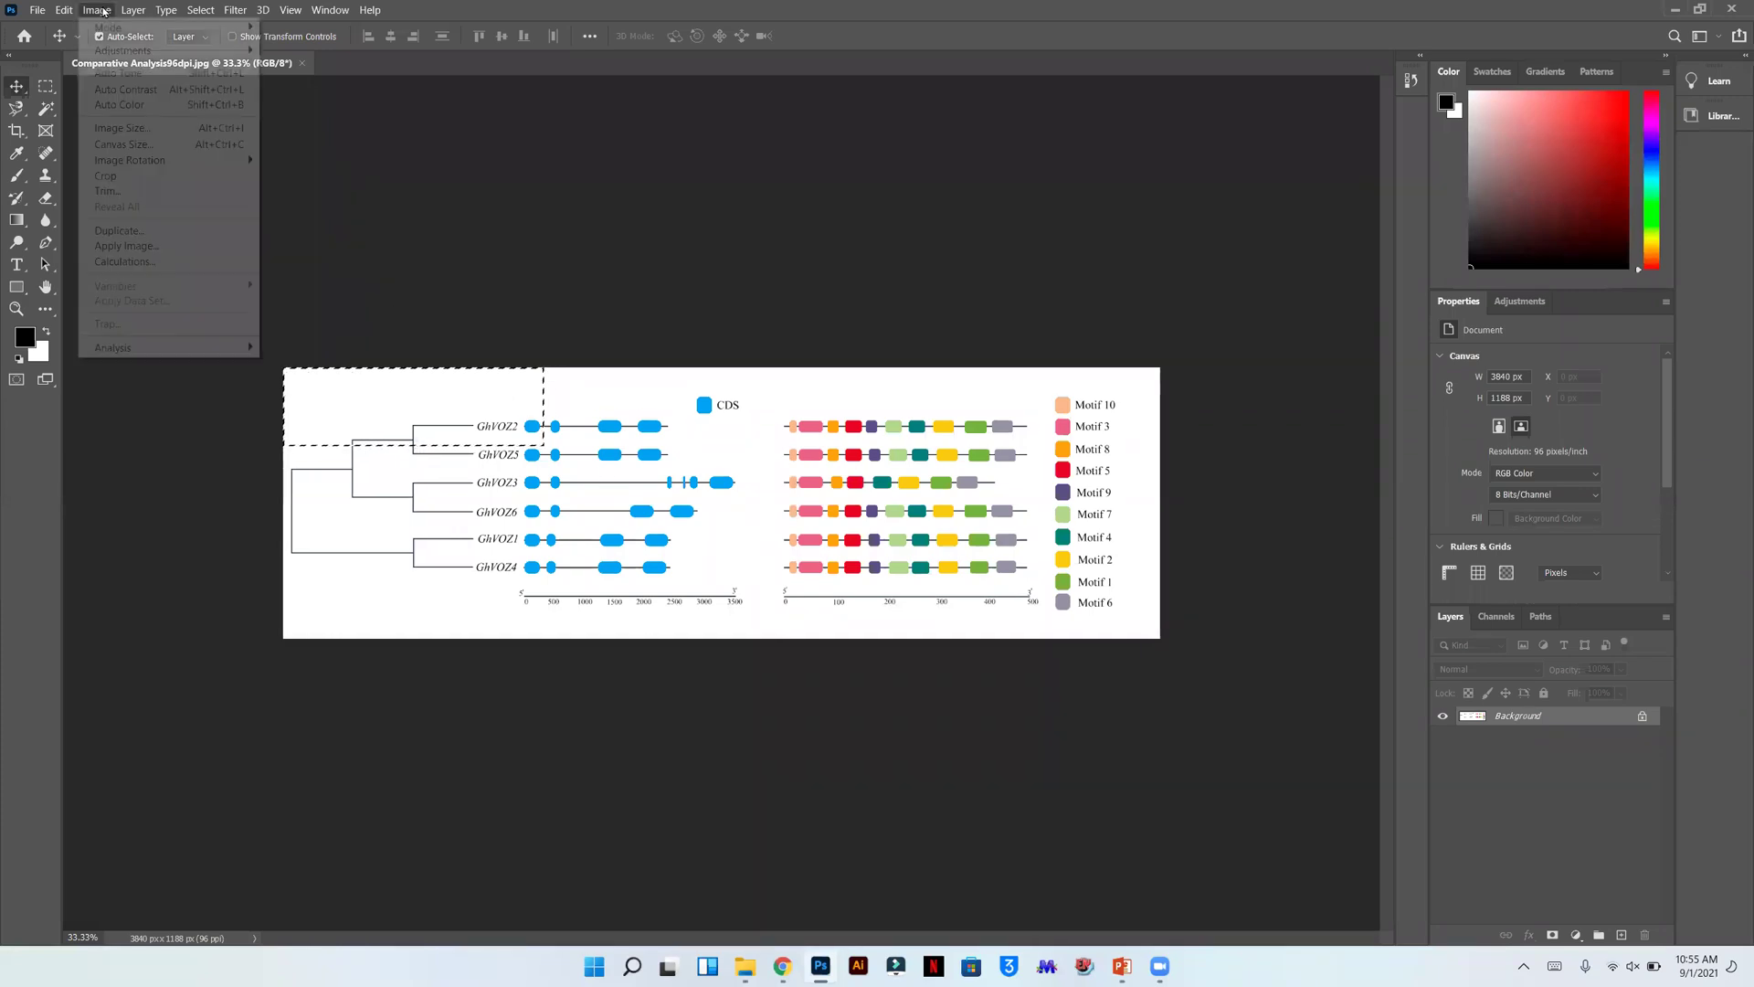
click(200, 10)
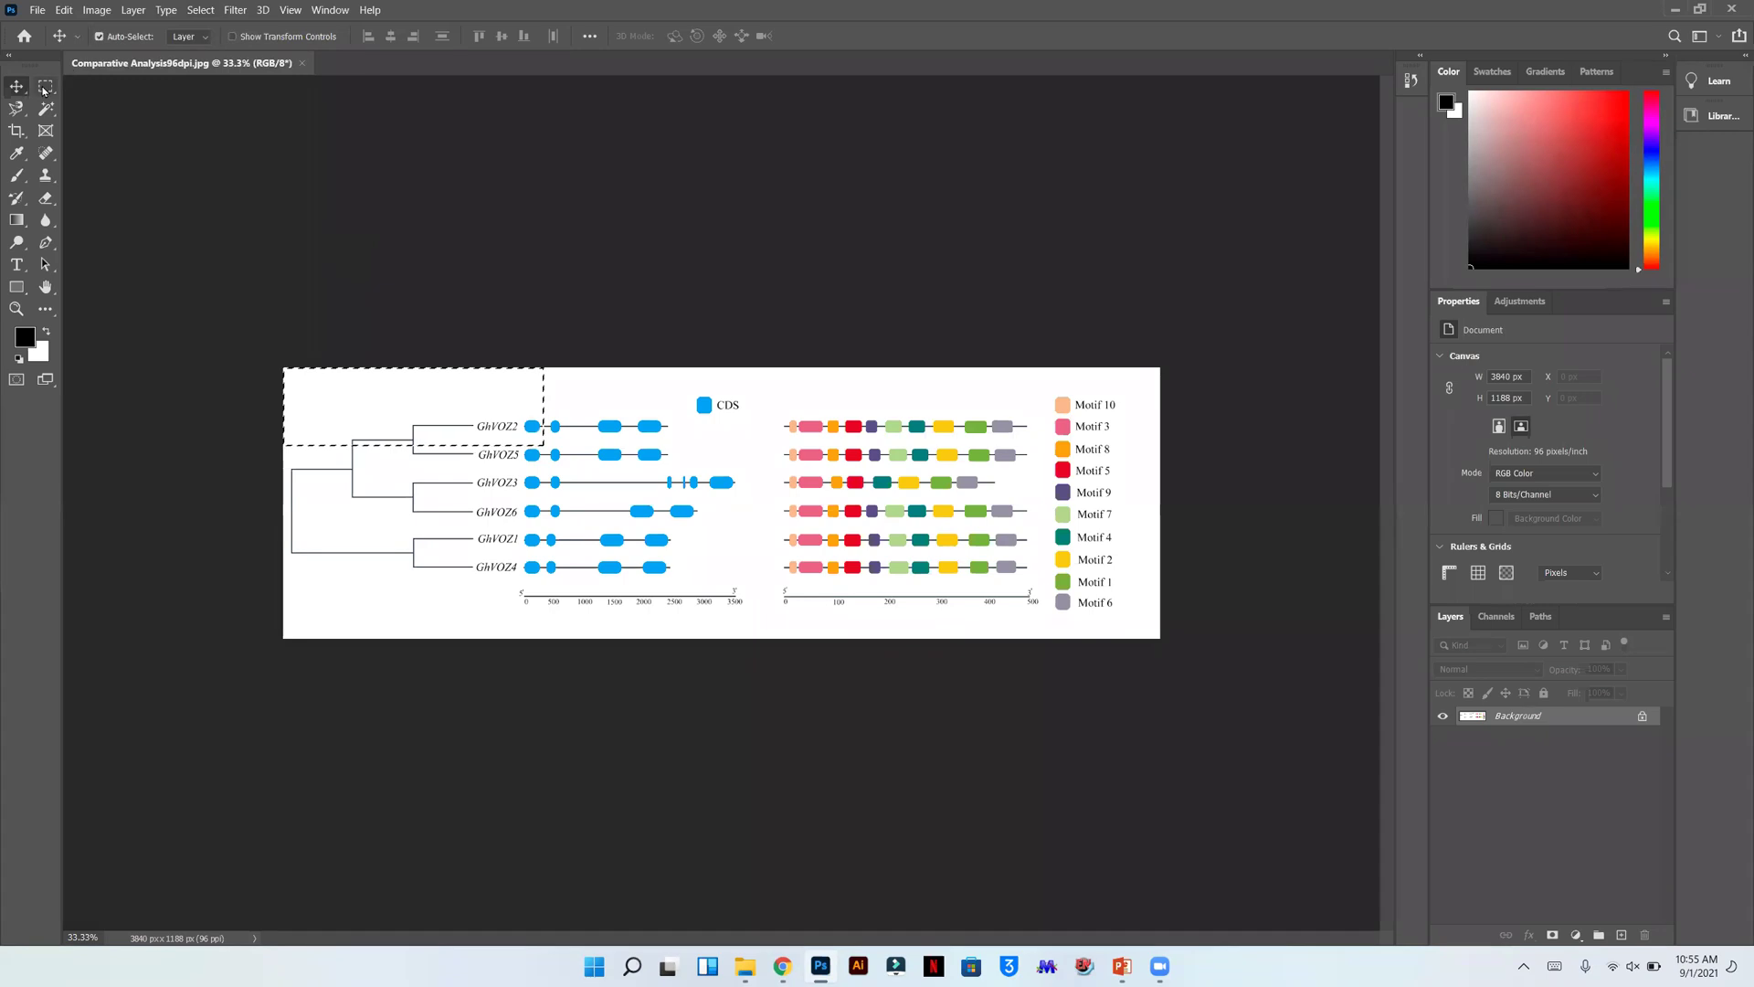
key(m)
click(295, 254)
click(15, 85)
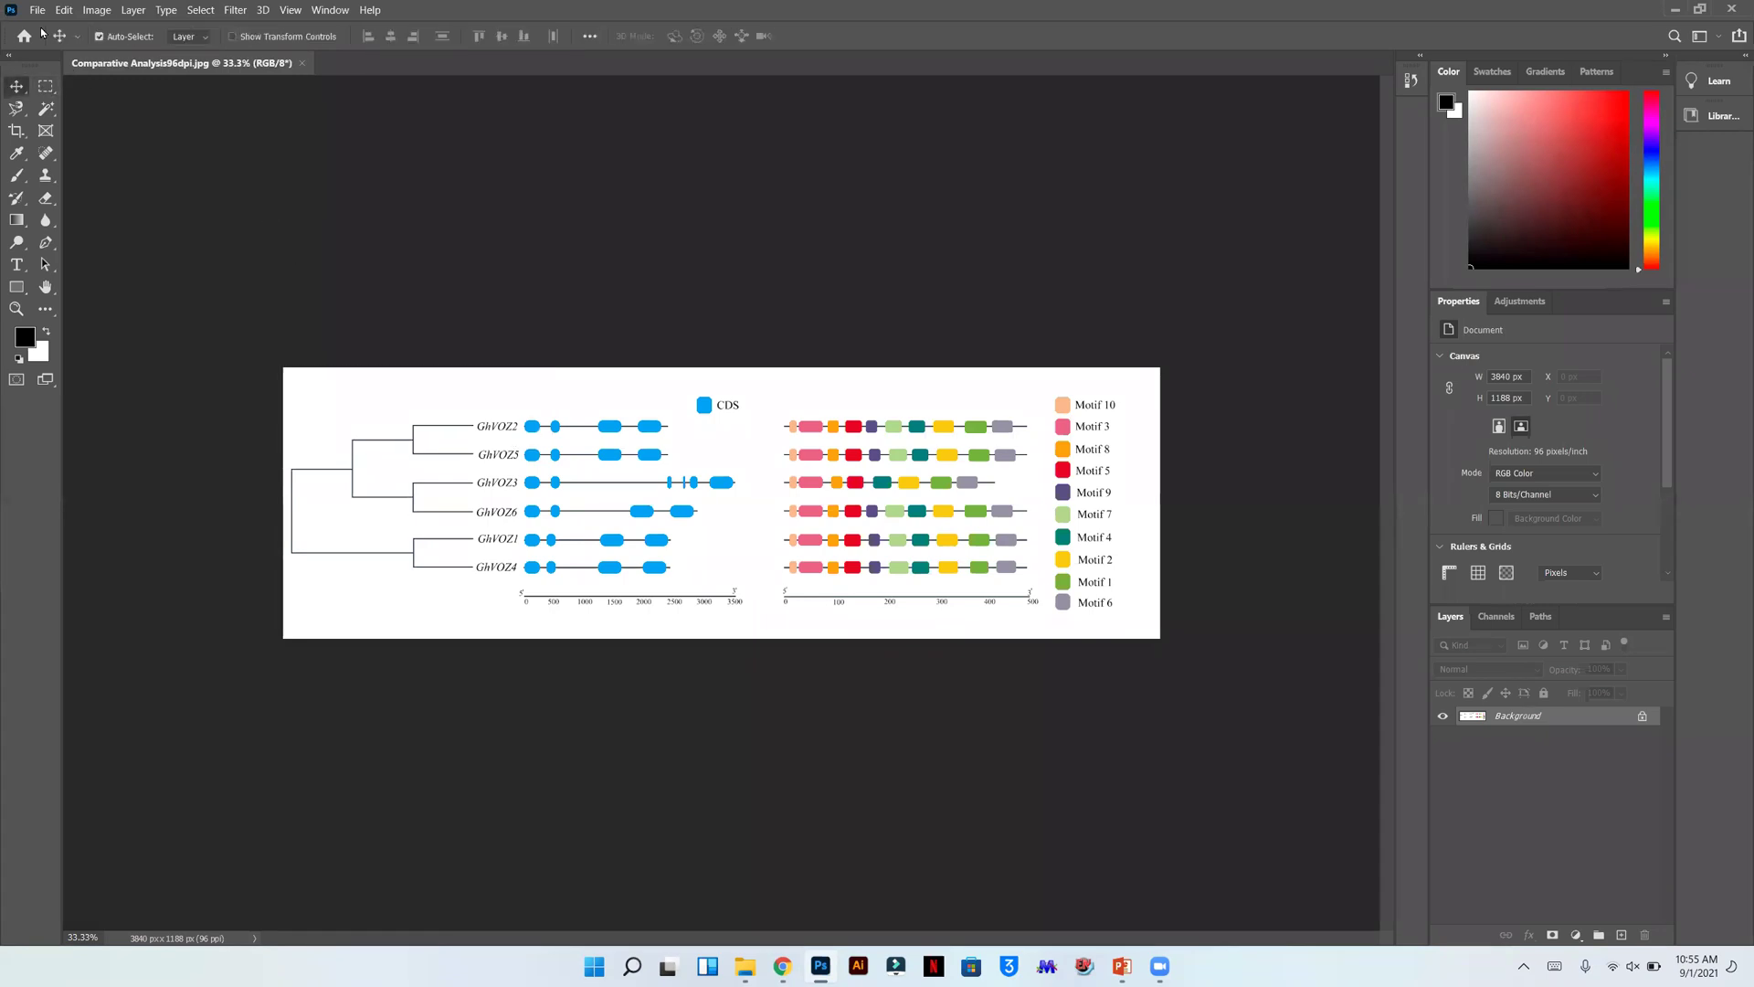
- Open the image size settings and examine the Resample, Fit To and width unit options
click(88, 10)
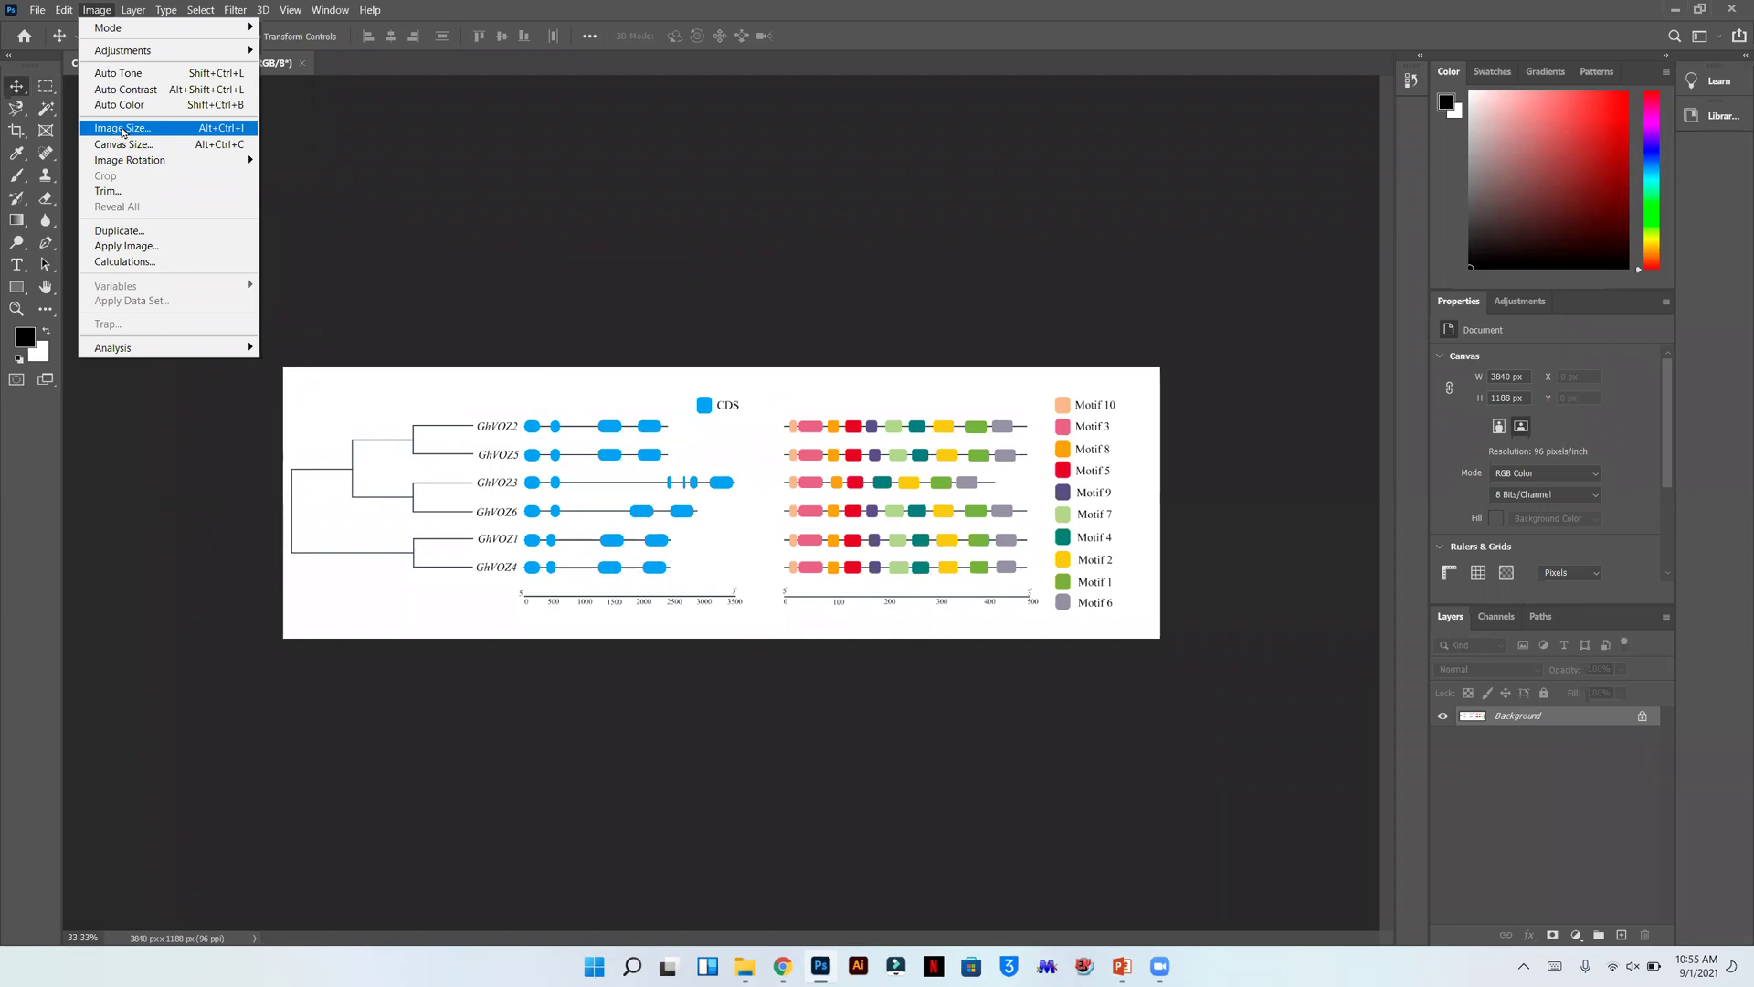
click(122, 131)
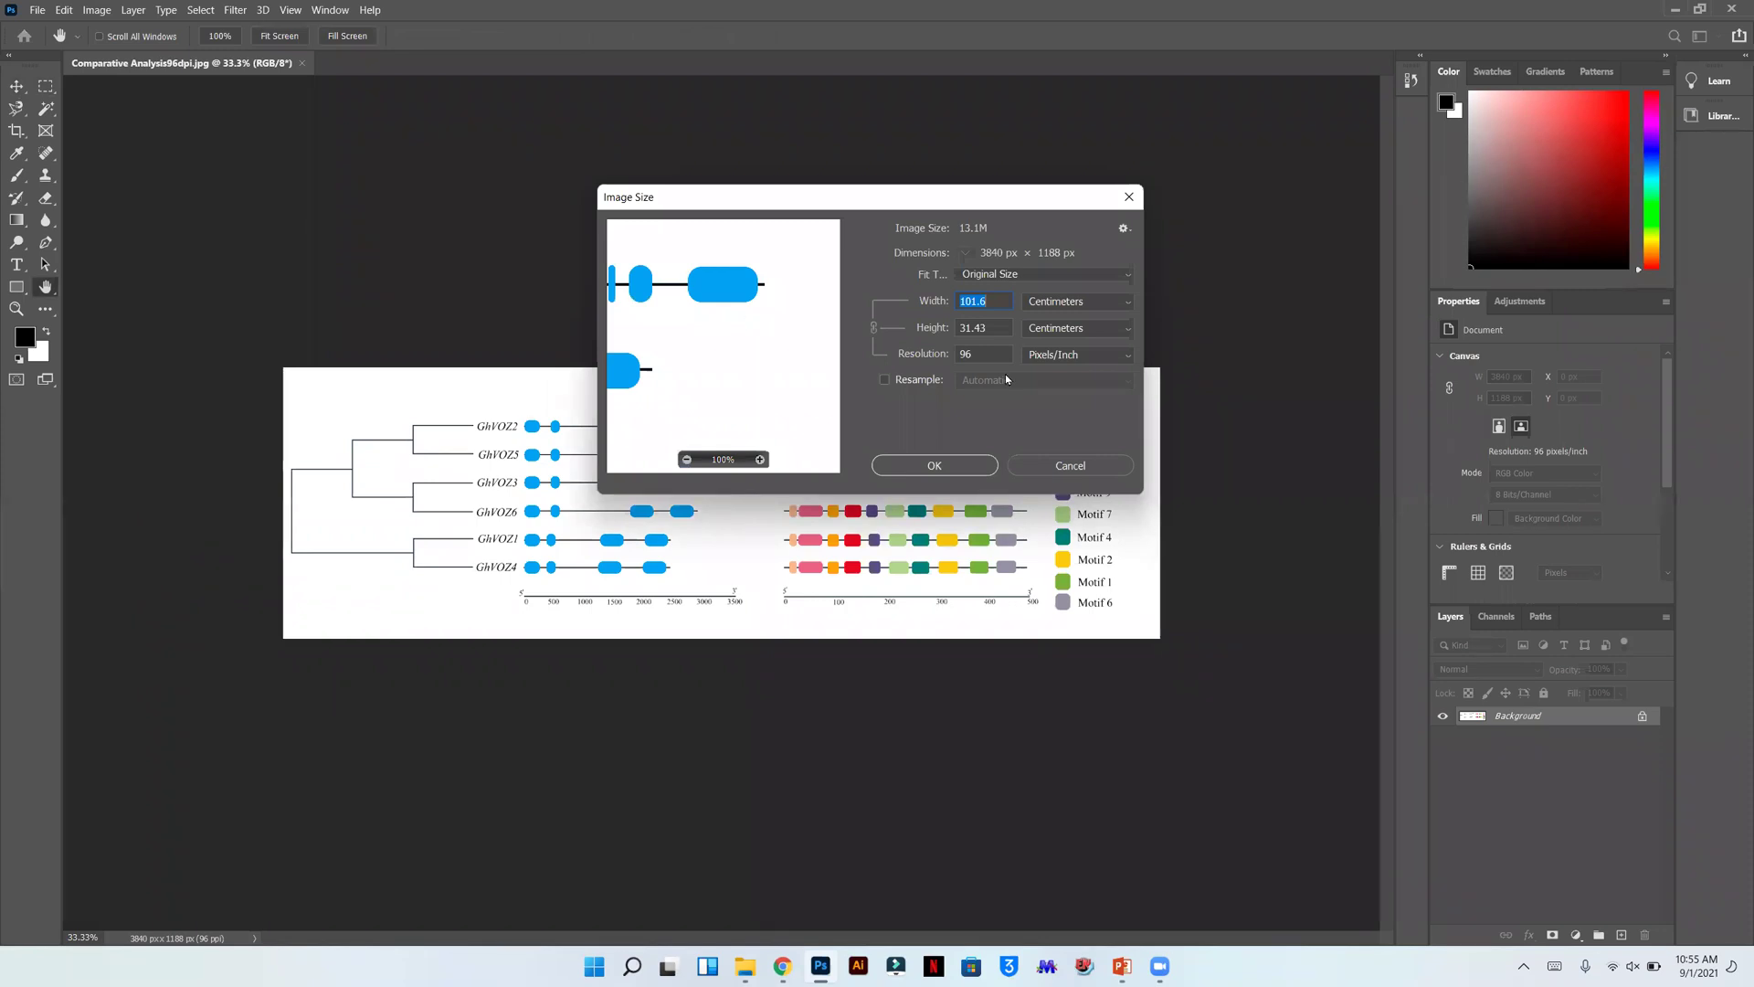
click(915, 384)
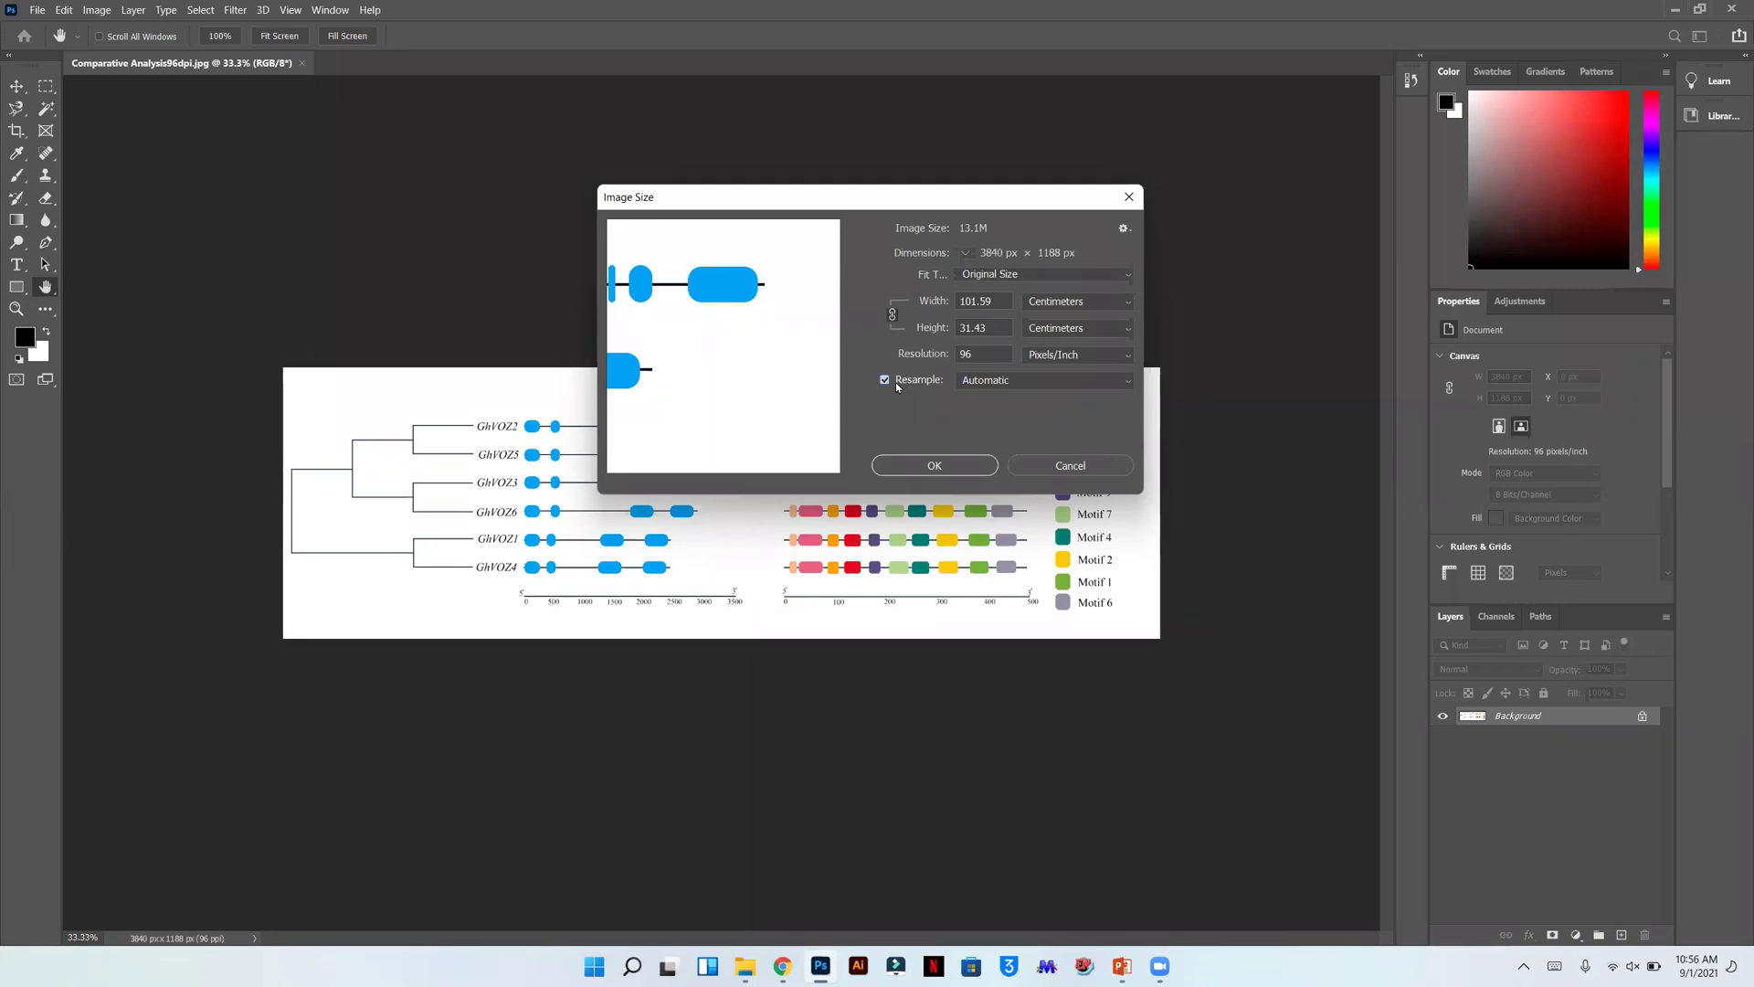
click(896, 386)
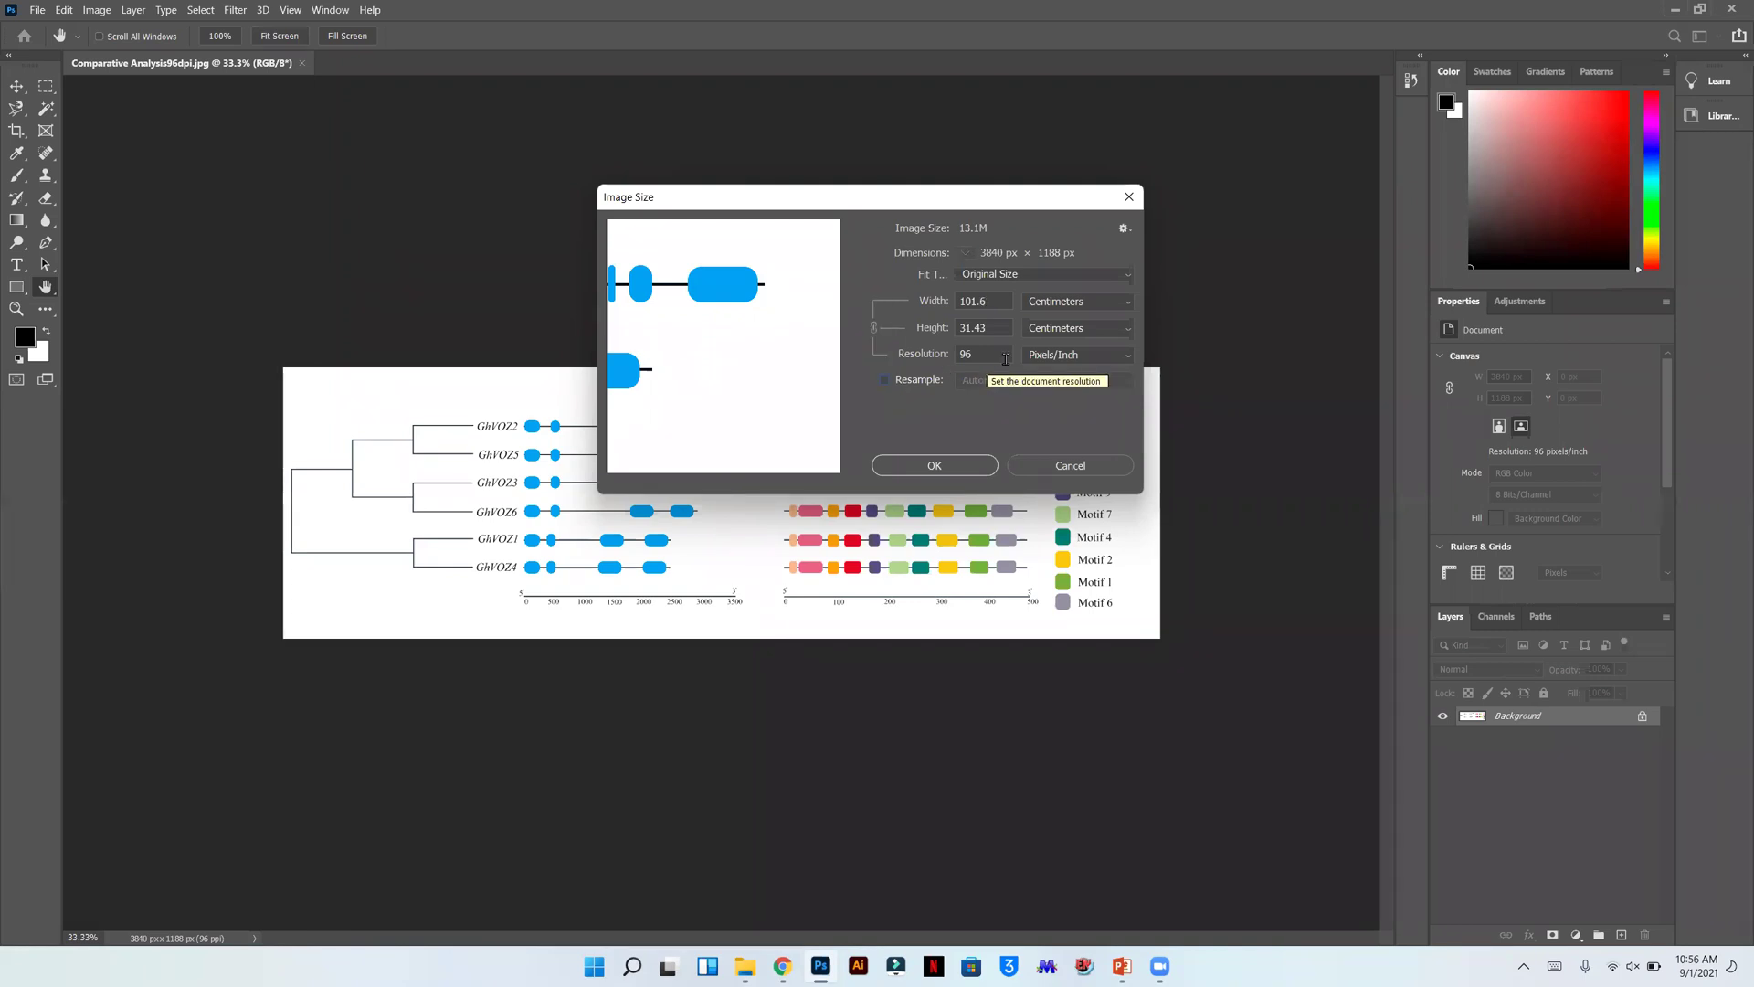
click(1050, 275)
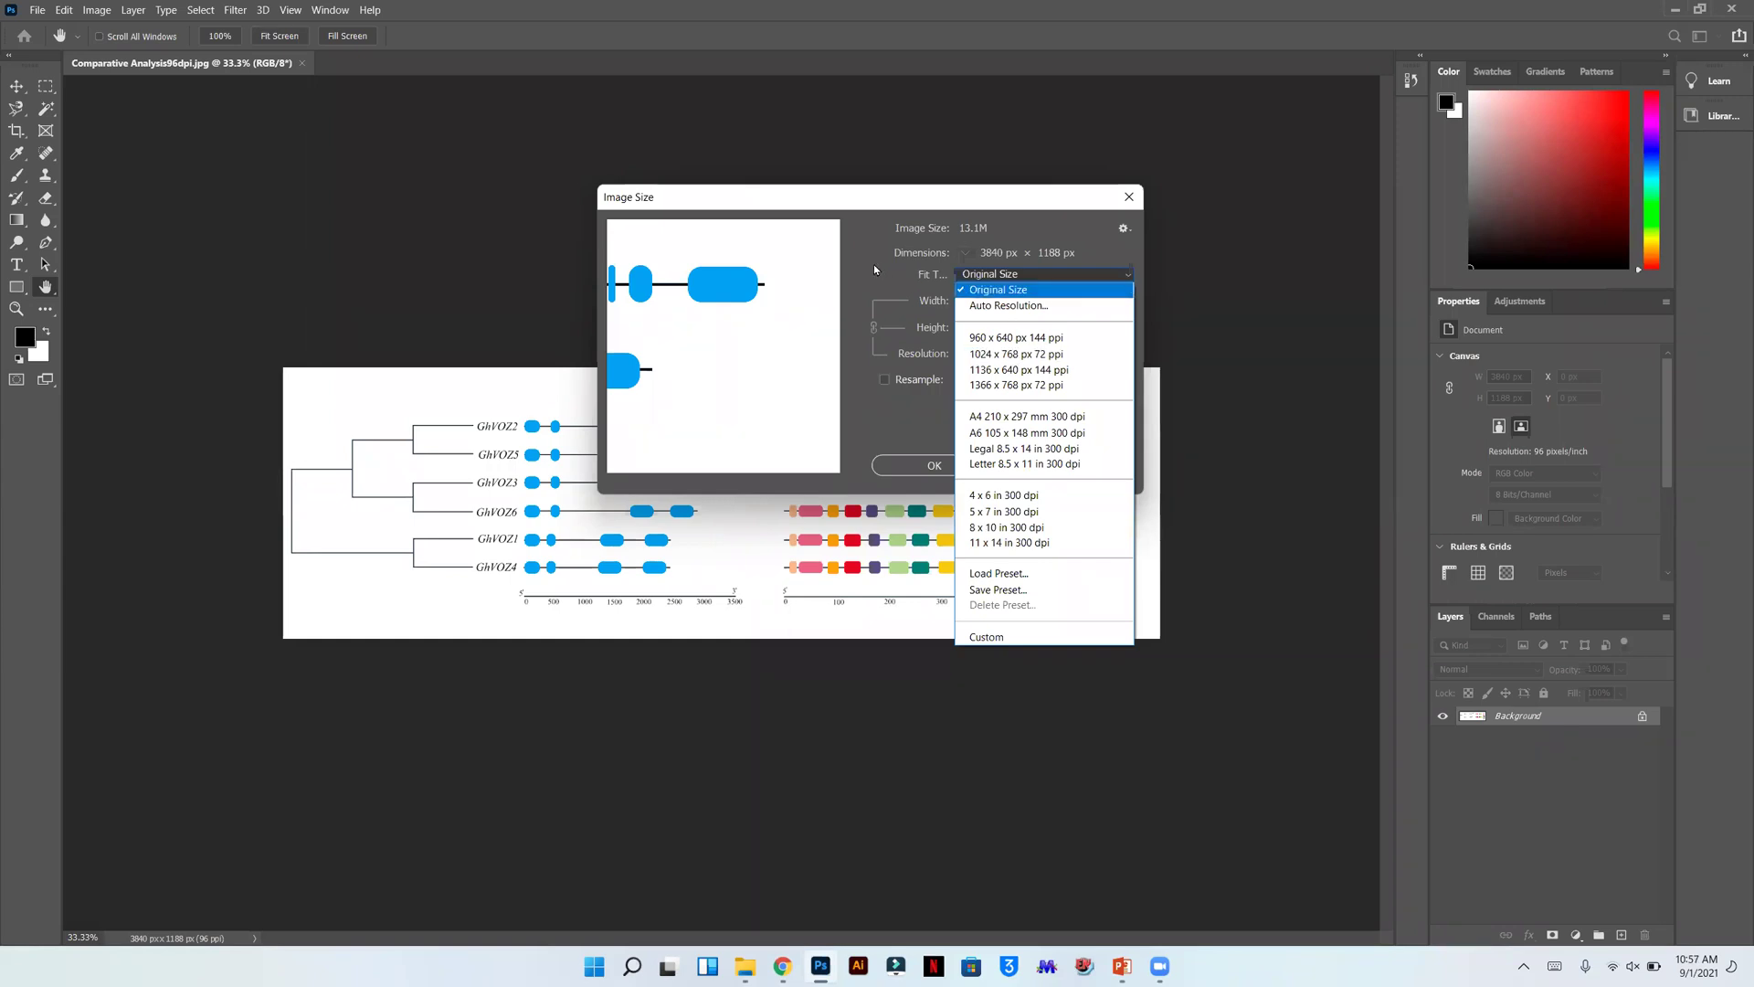
click(999, 290)
click(1000, 304)
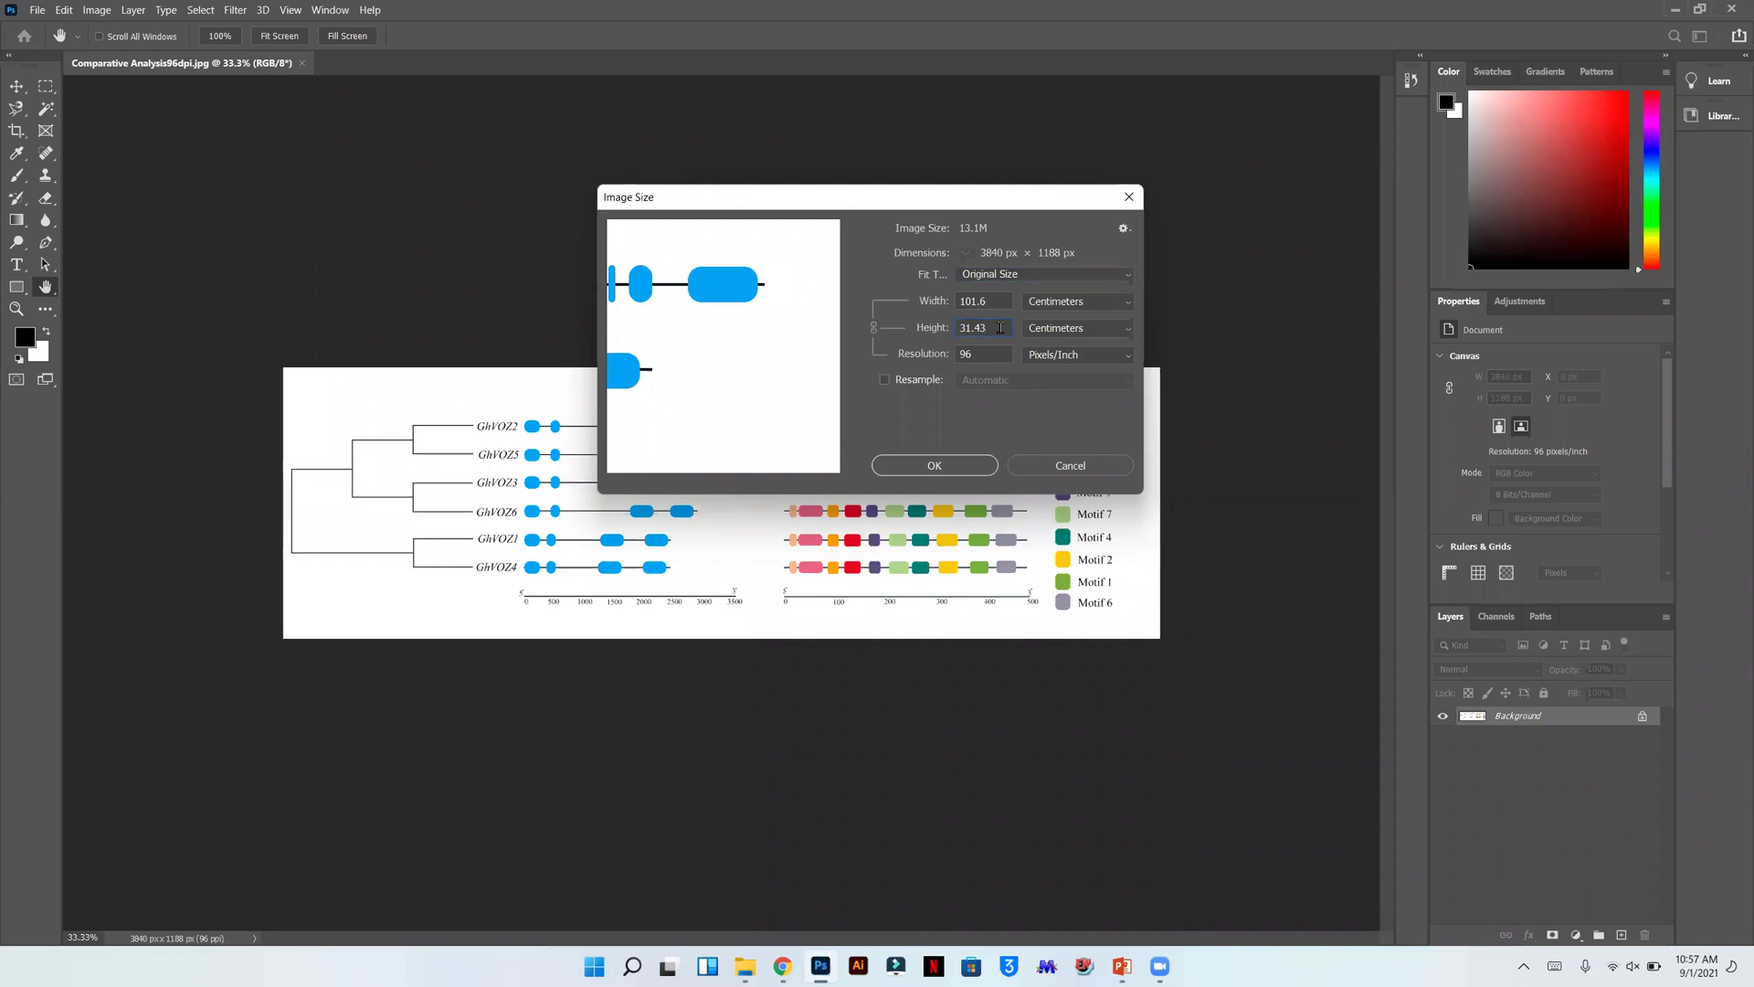
click(1088, 304)
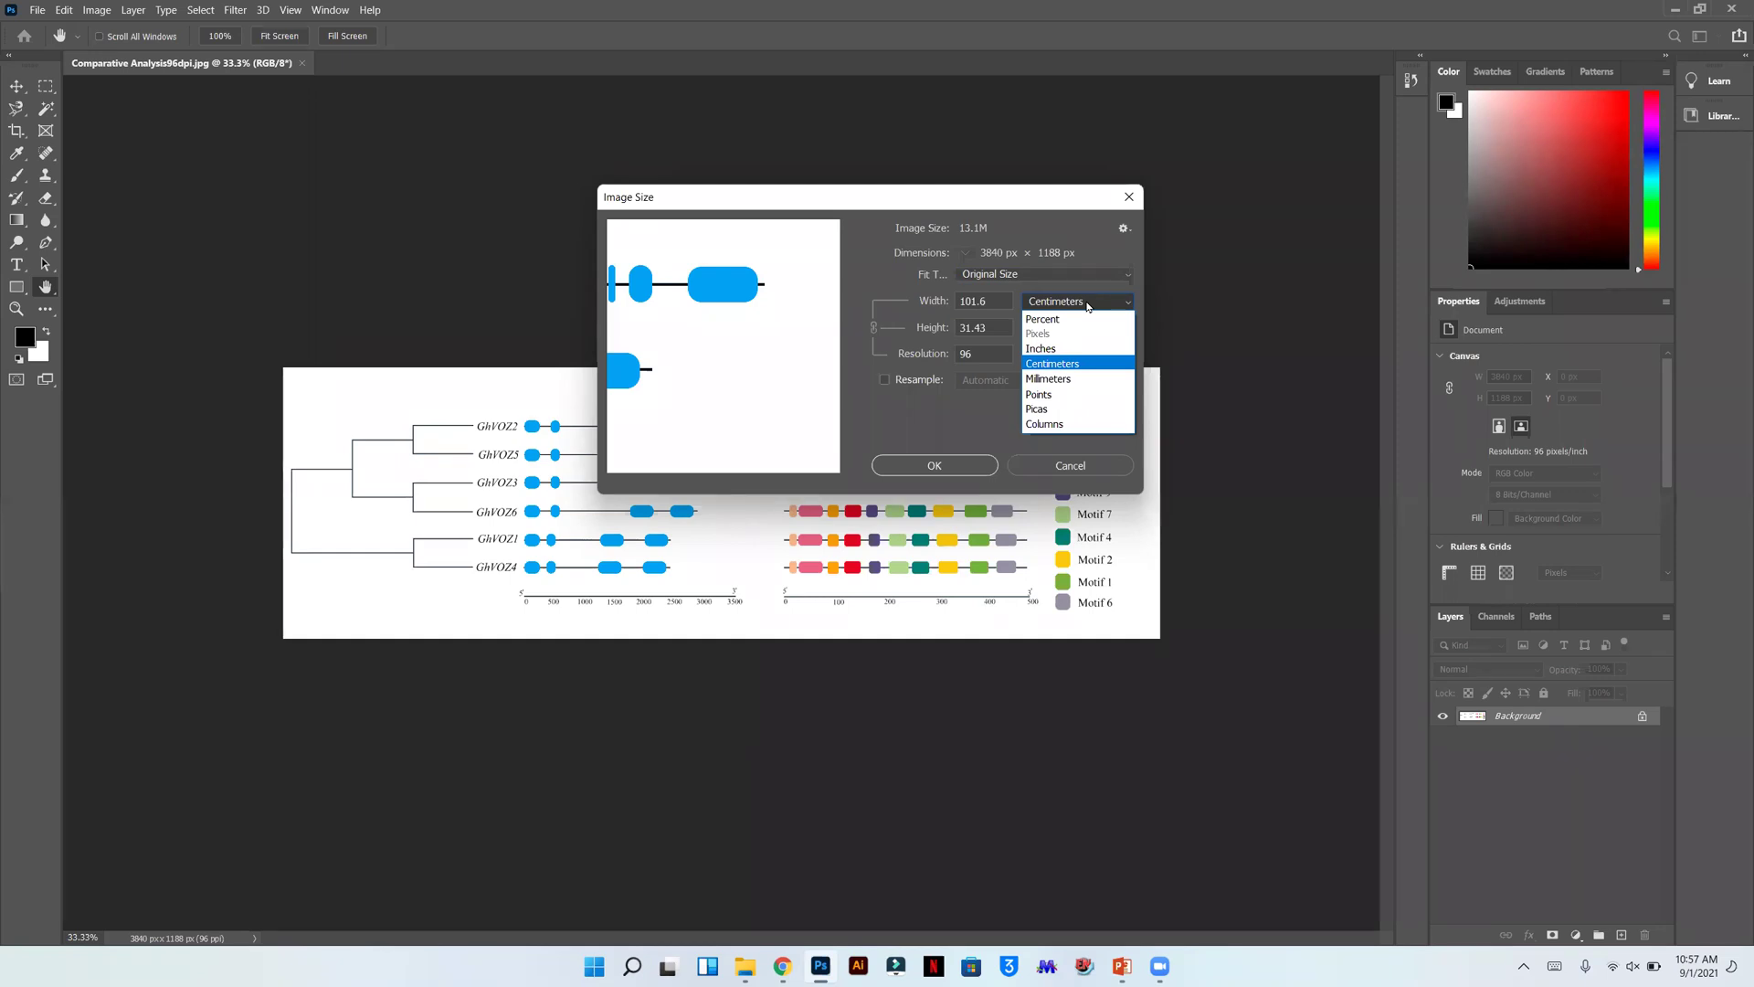
click(1088, 306)
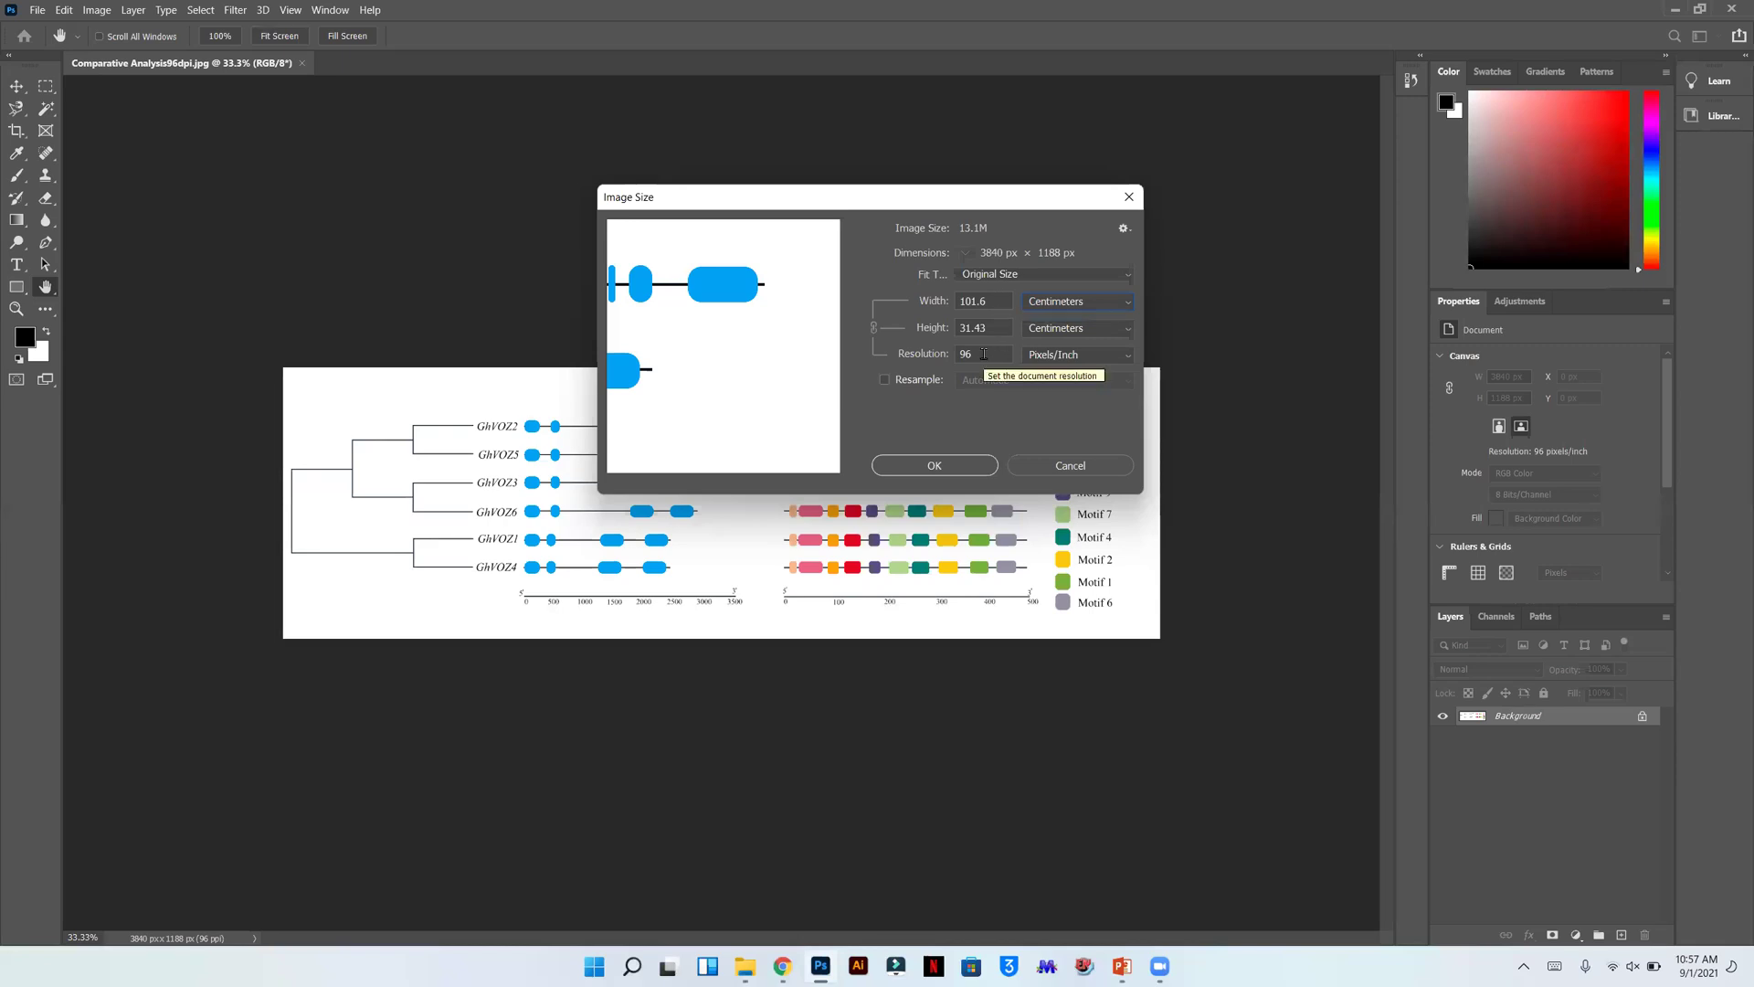
- Set the image resolution to 600 pixels/inch with resampling off and apply the new image size
drag(984, 353, 955, 357)
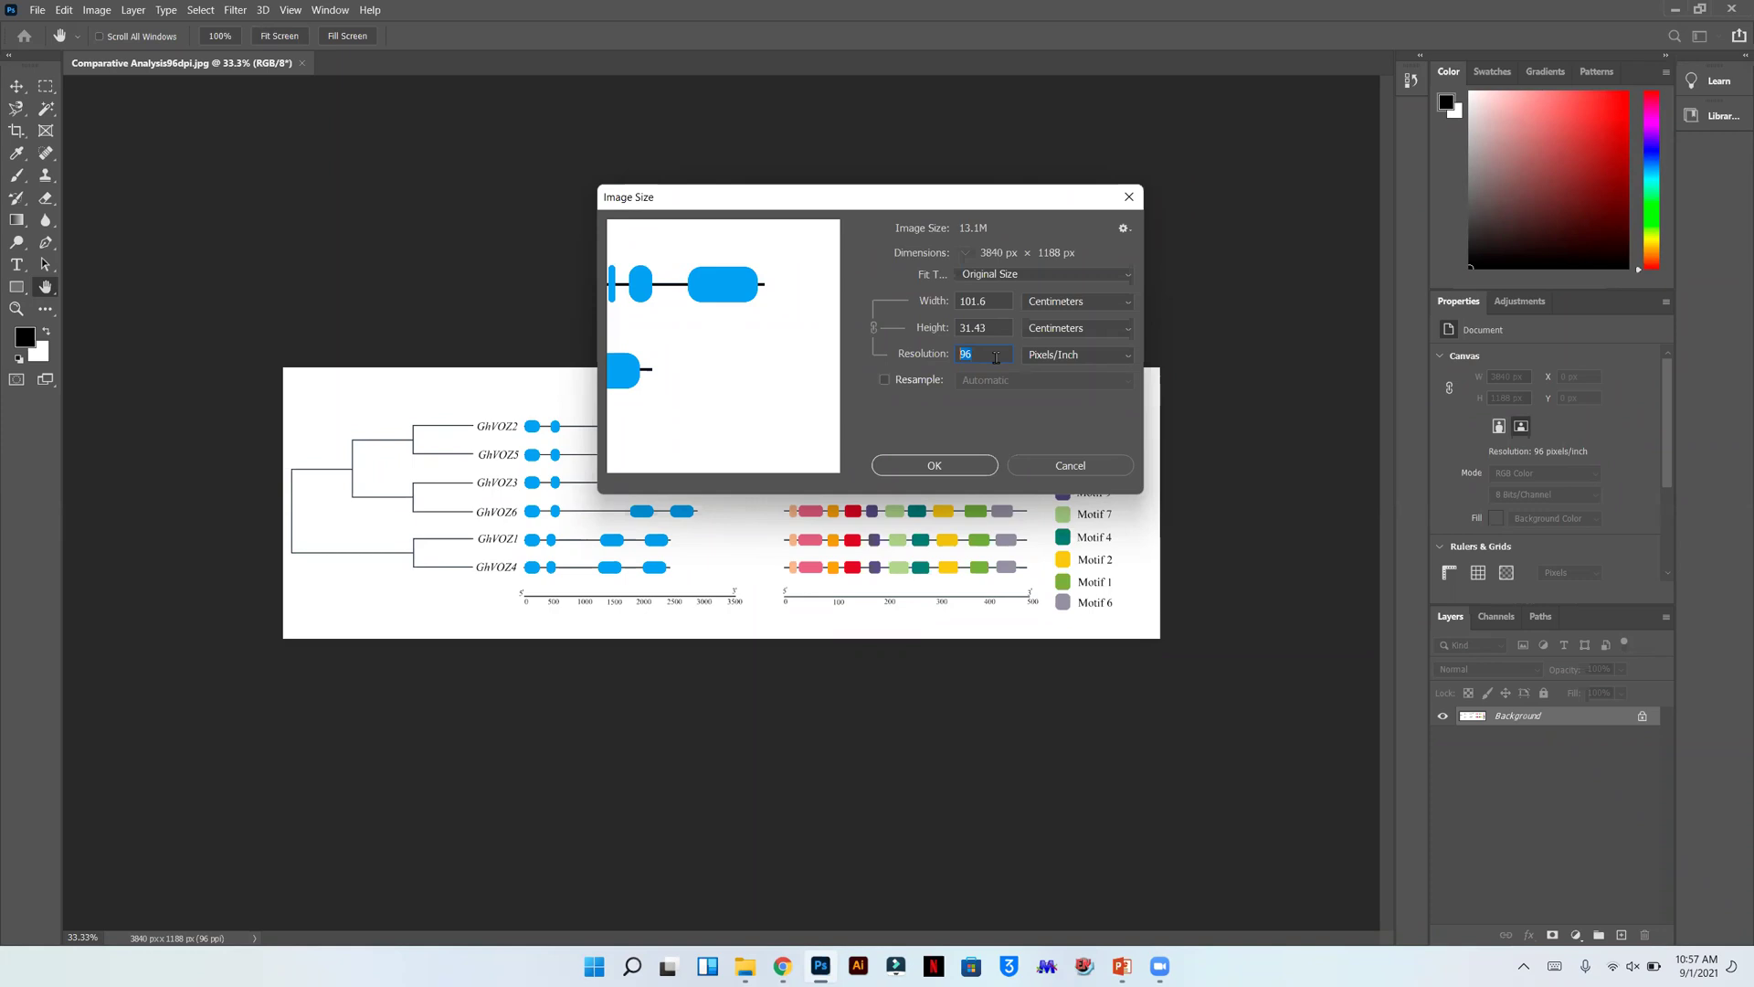
text(600)
click(948, 472)
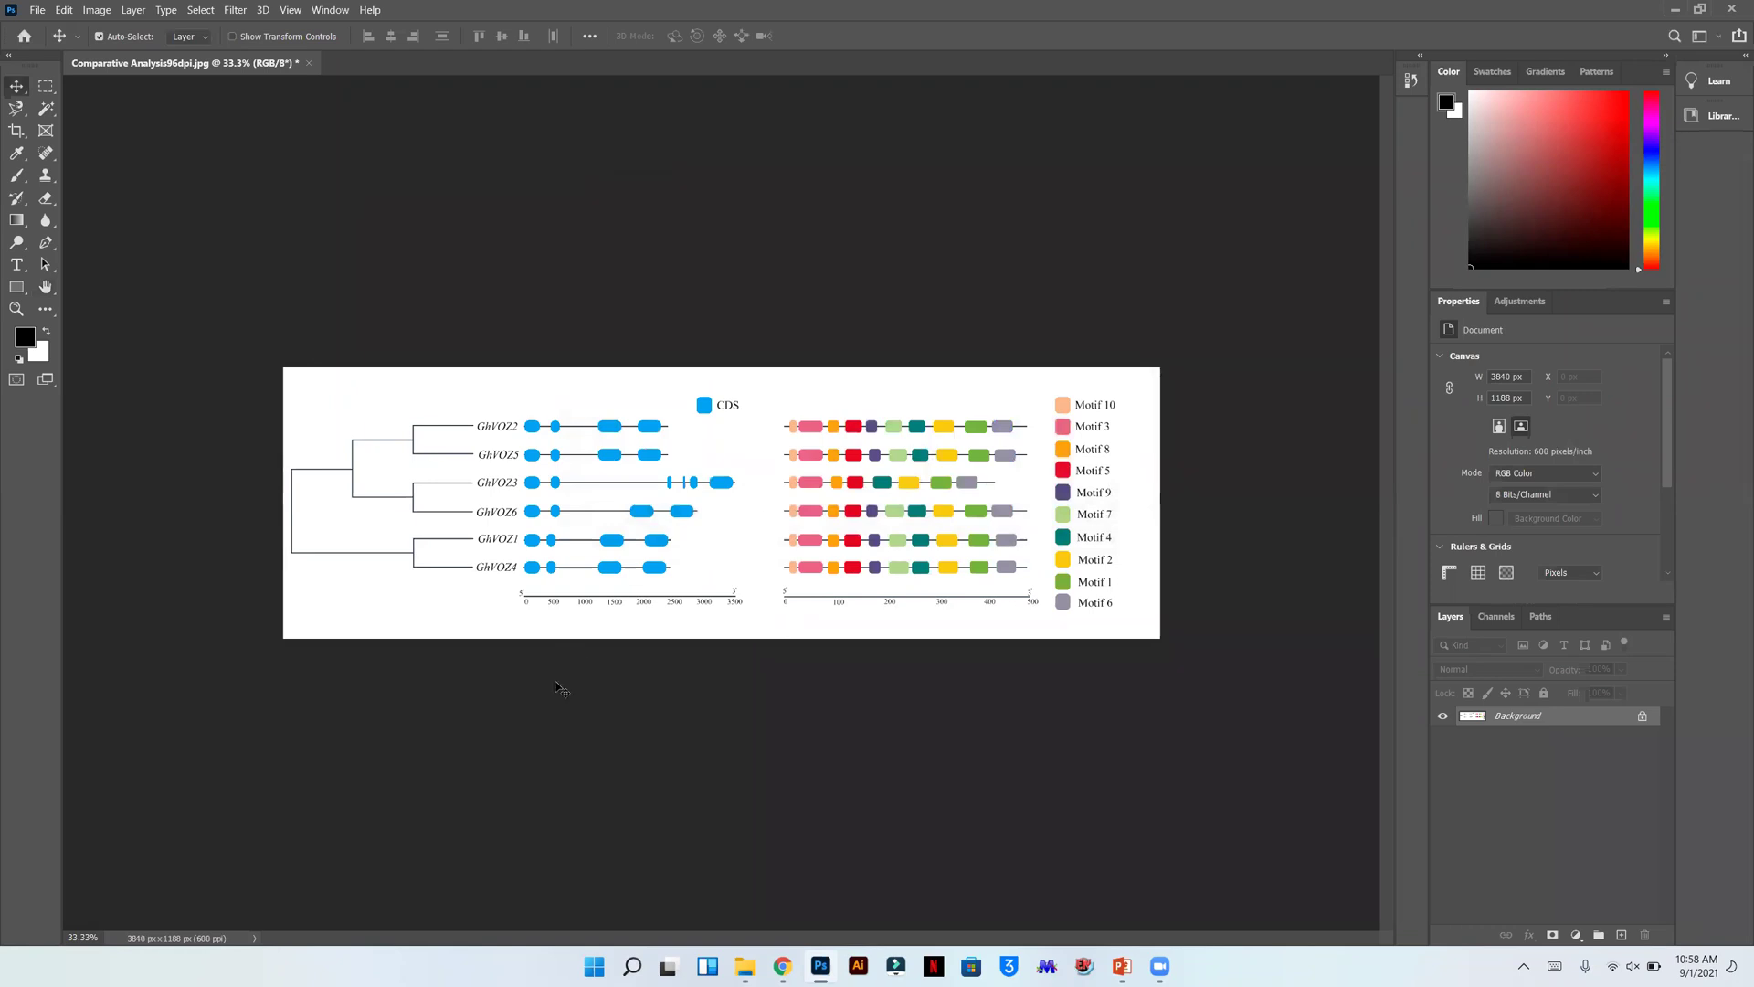
- Start saving the image as a new file named Comparative Analysis600dpi in the GRC Sample for Practice folder
click(38, 11)
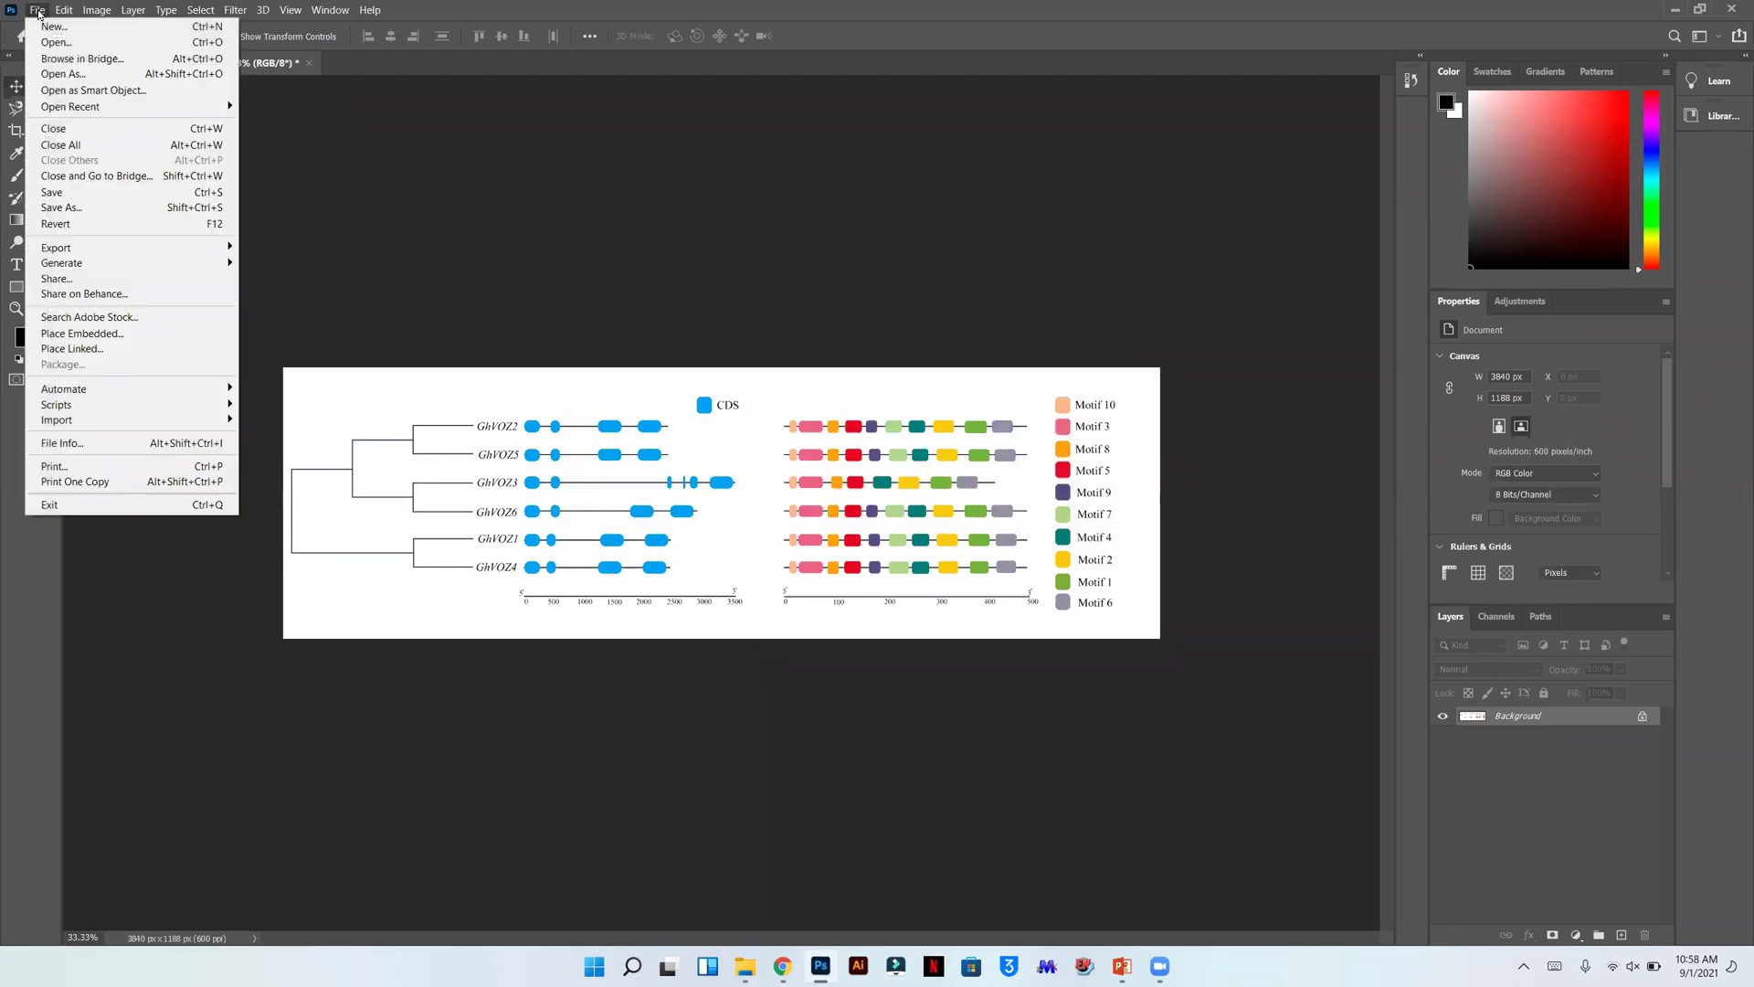
click(89, 214)
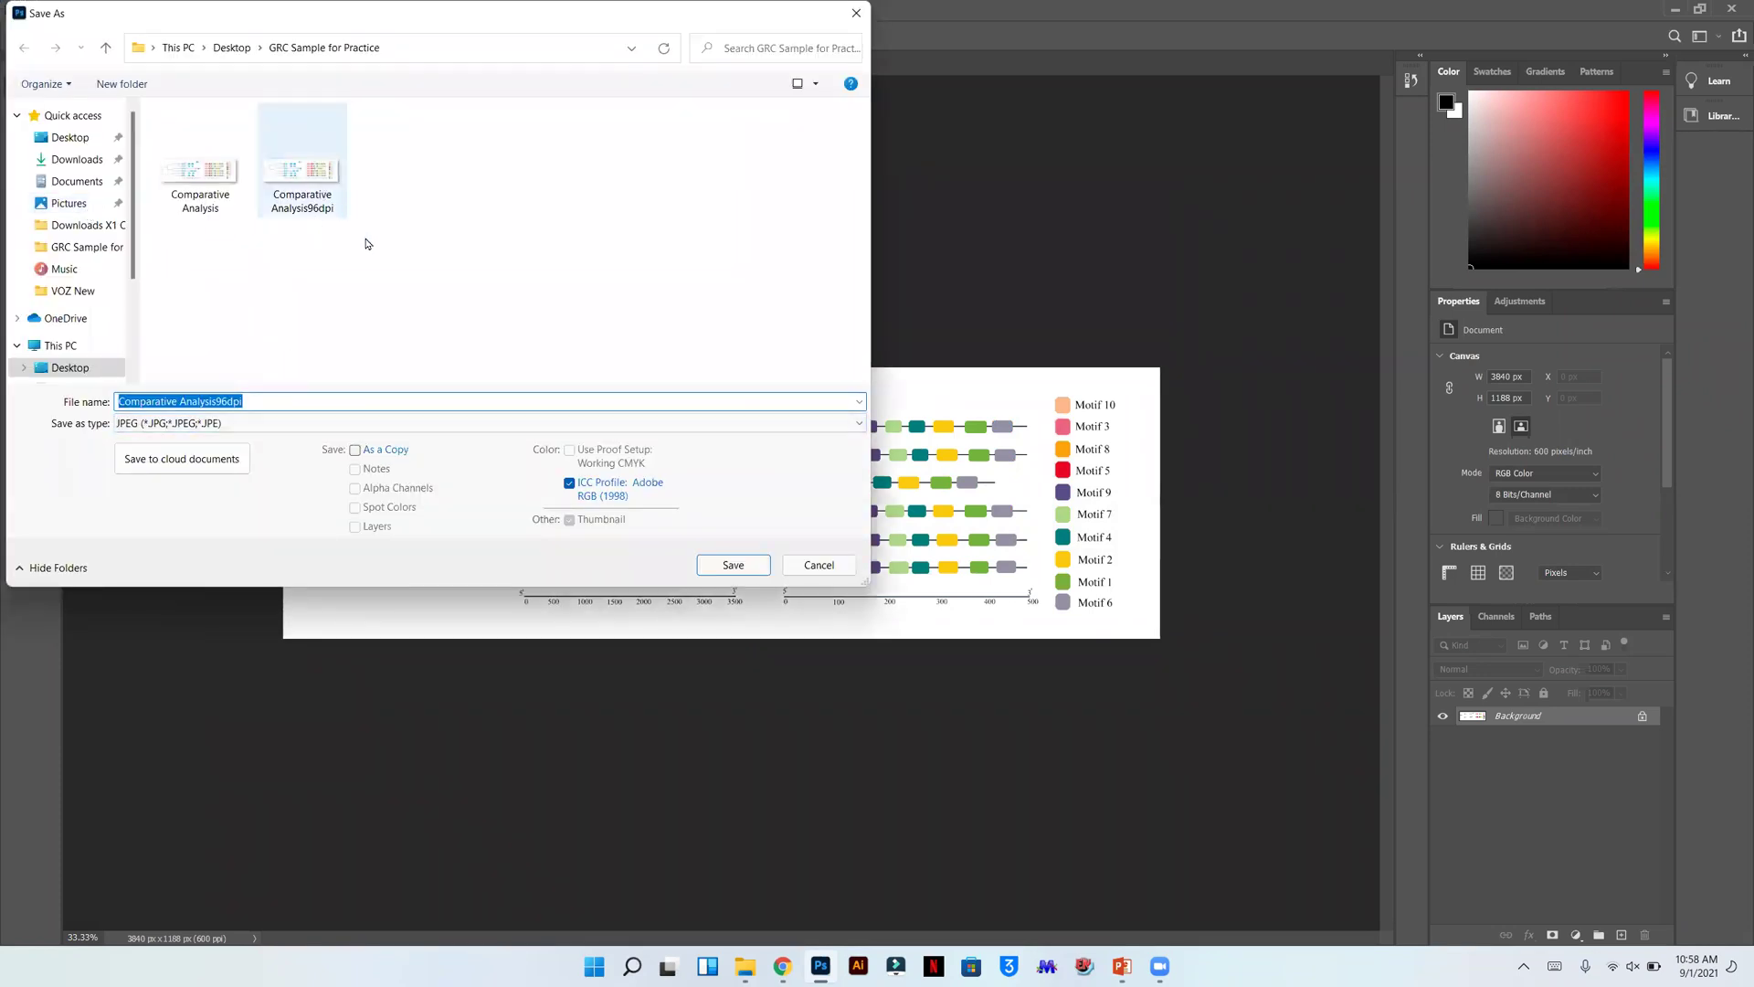
click(279, 405)
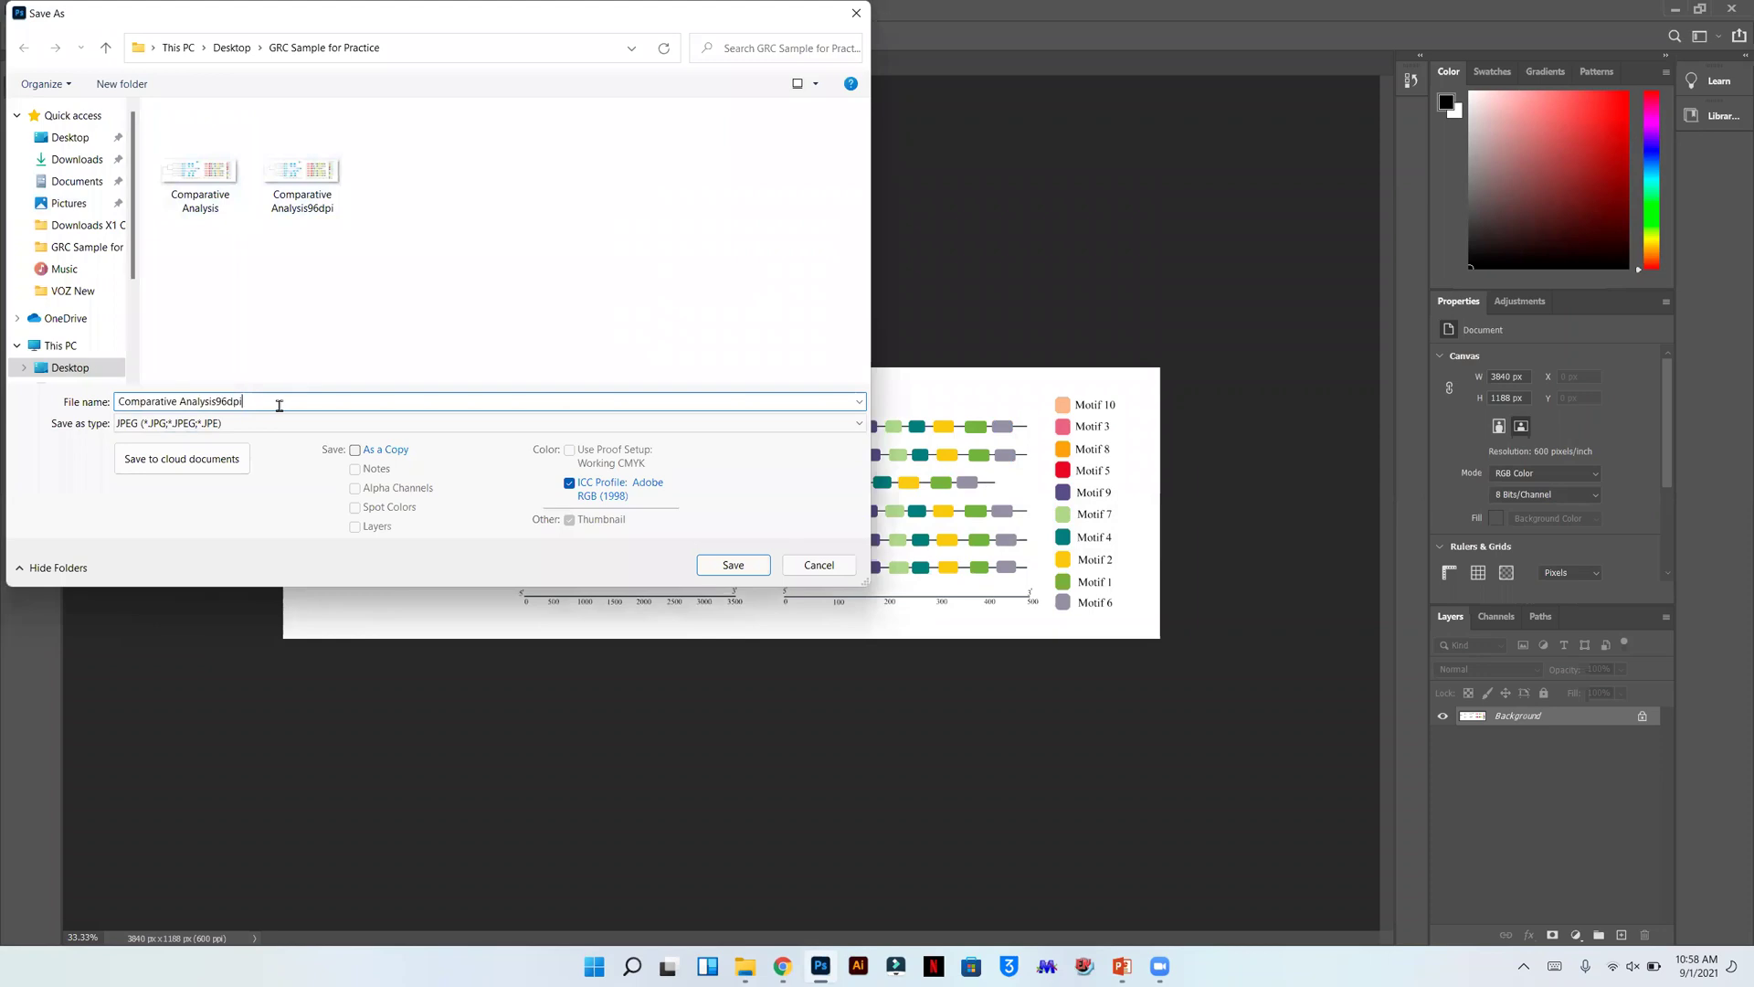
key(Left)
key(Left)
key(Left)
key(Left)
key(shift+Left)
key(BackSpace)
text(00)
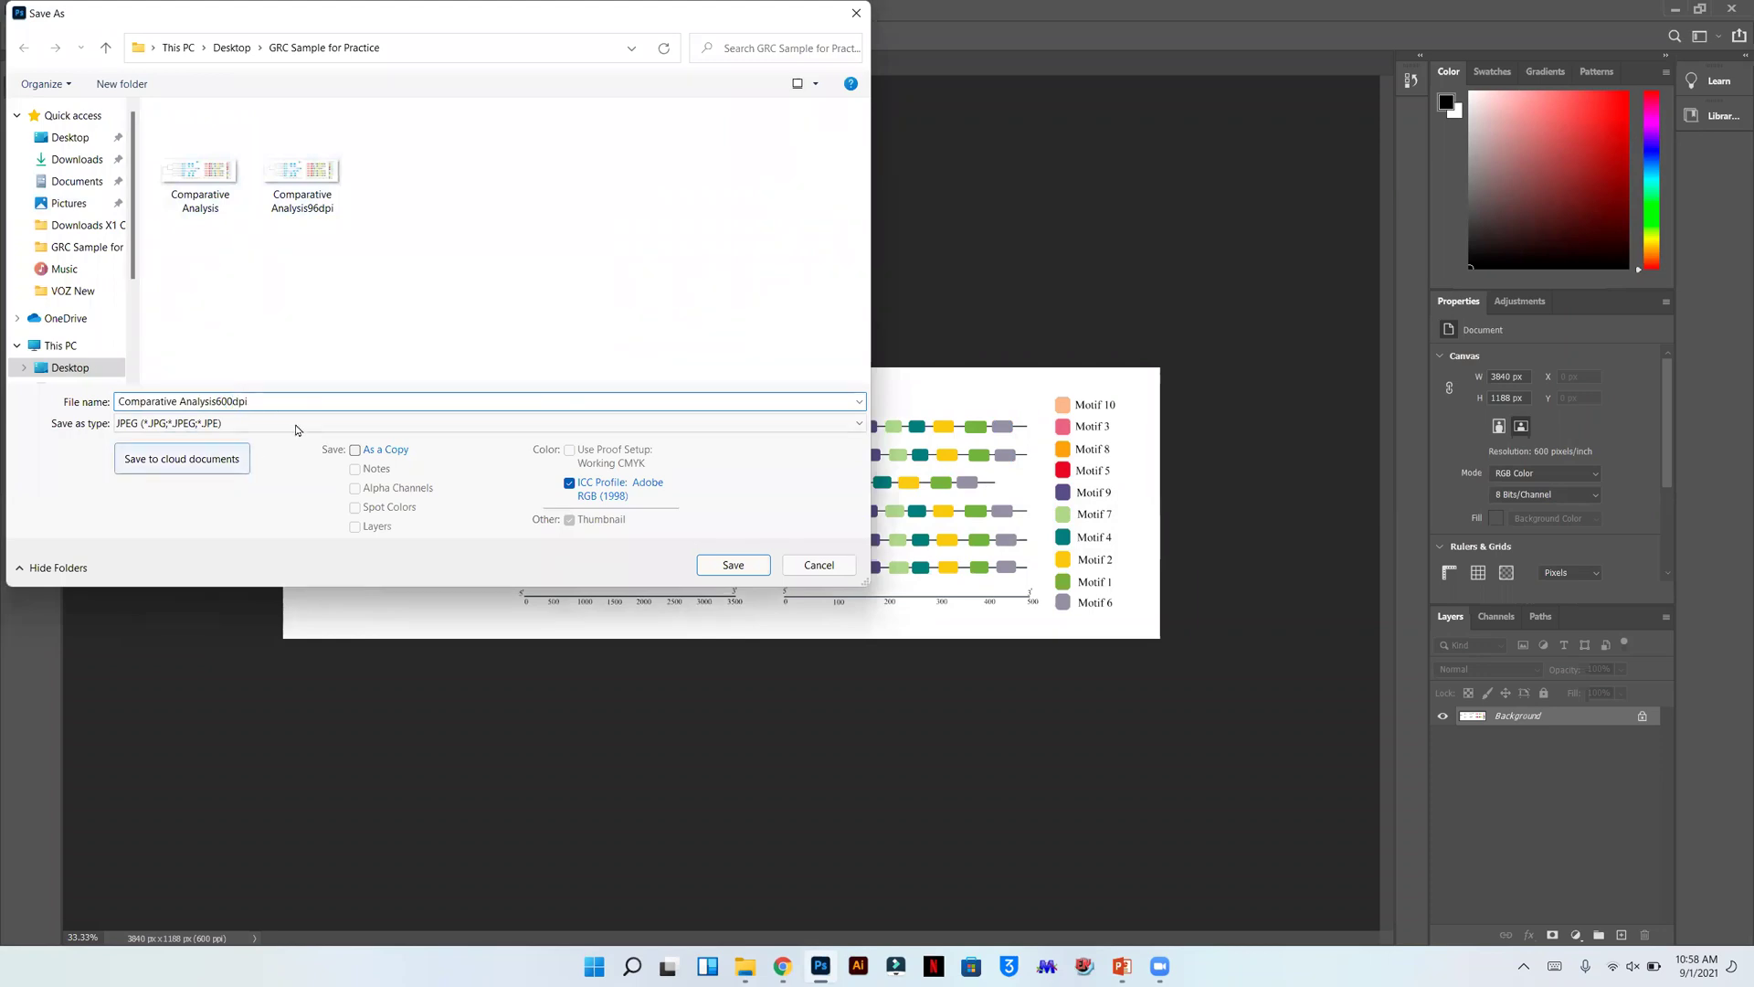
- Save the Comparative Analysis600dpi file in JPEG format at Maximum quality 12 with the Baseline ("Standard") option
click(302, 427)
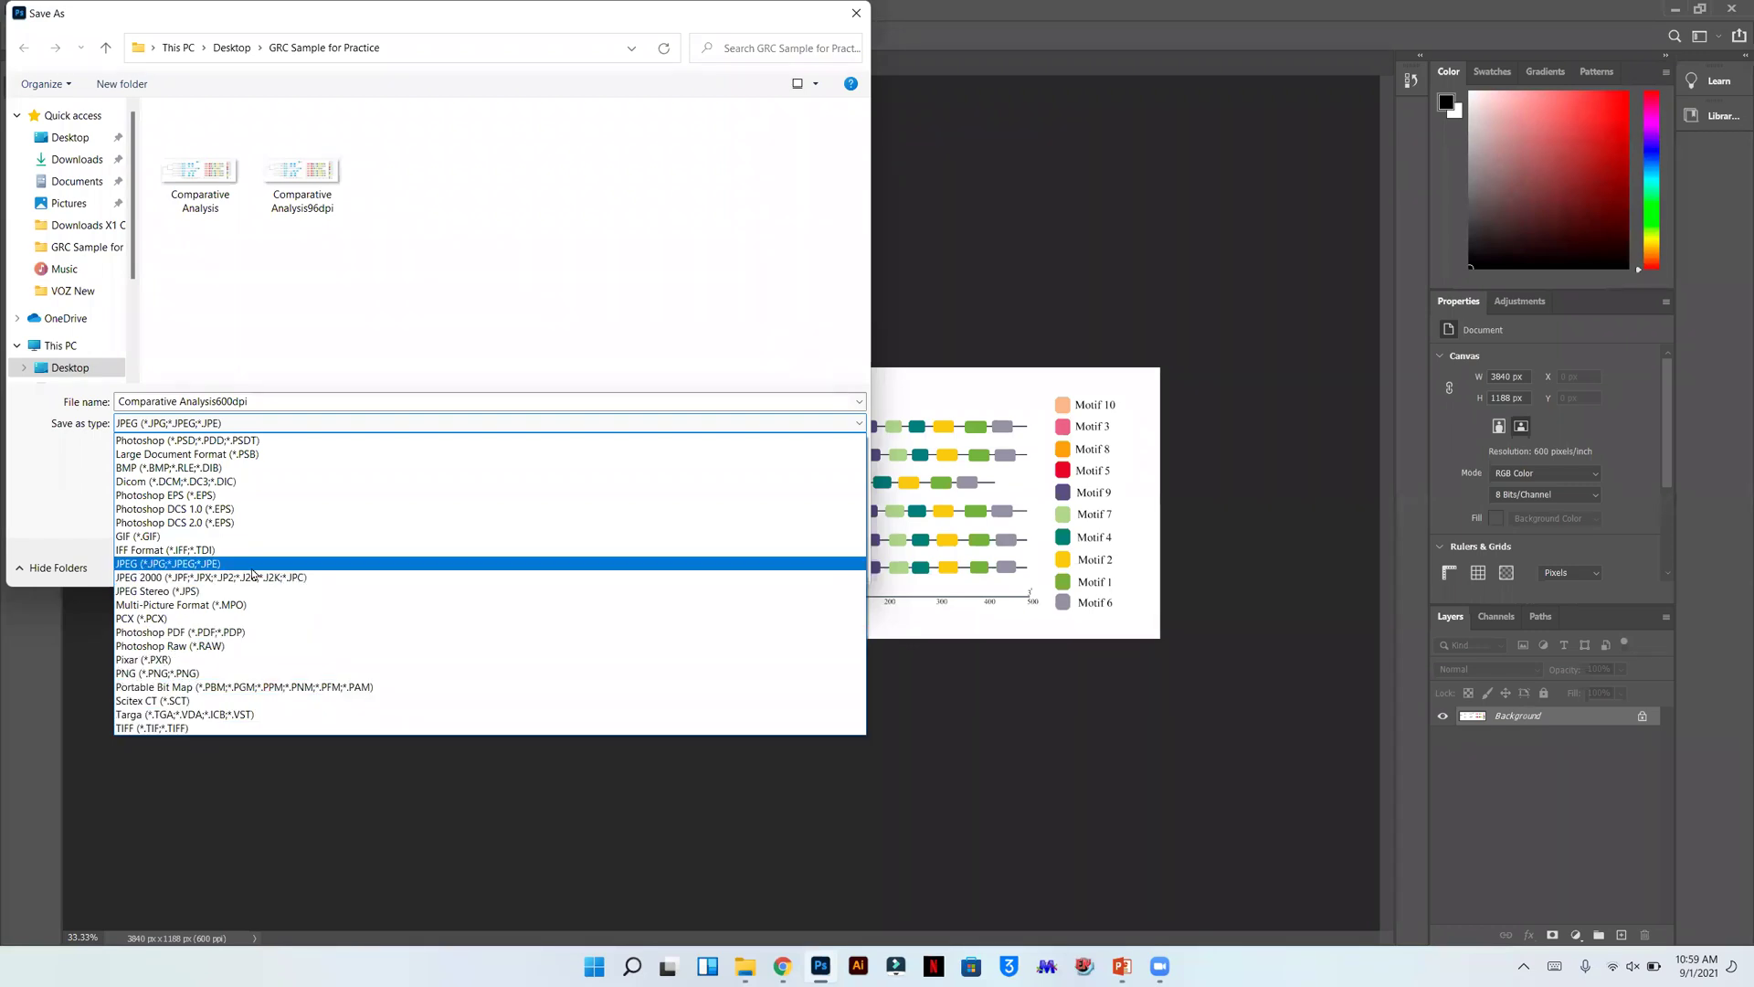
click(253, 573)
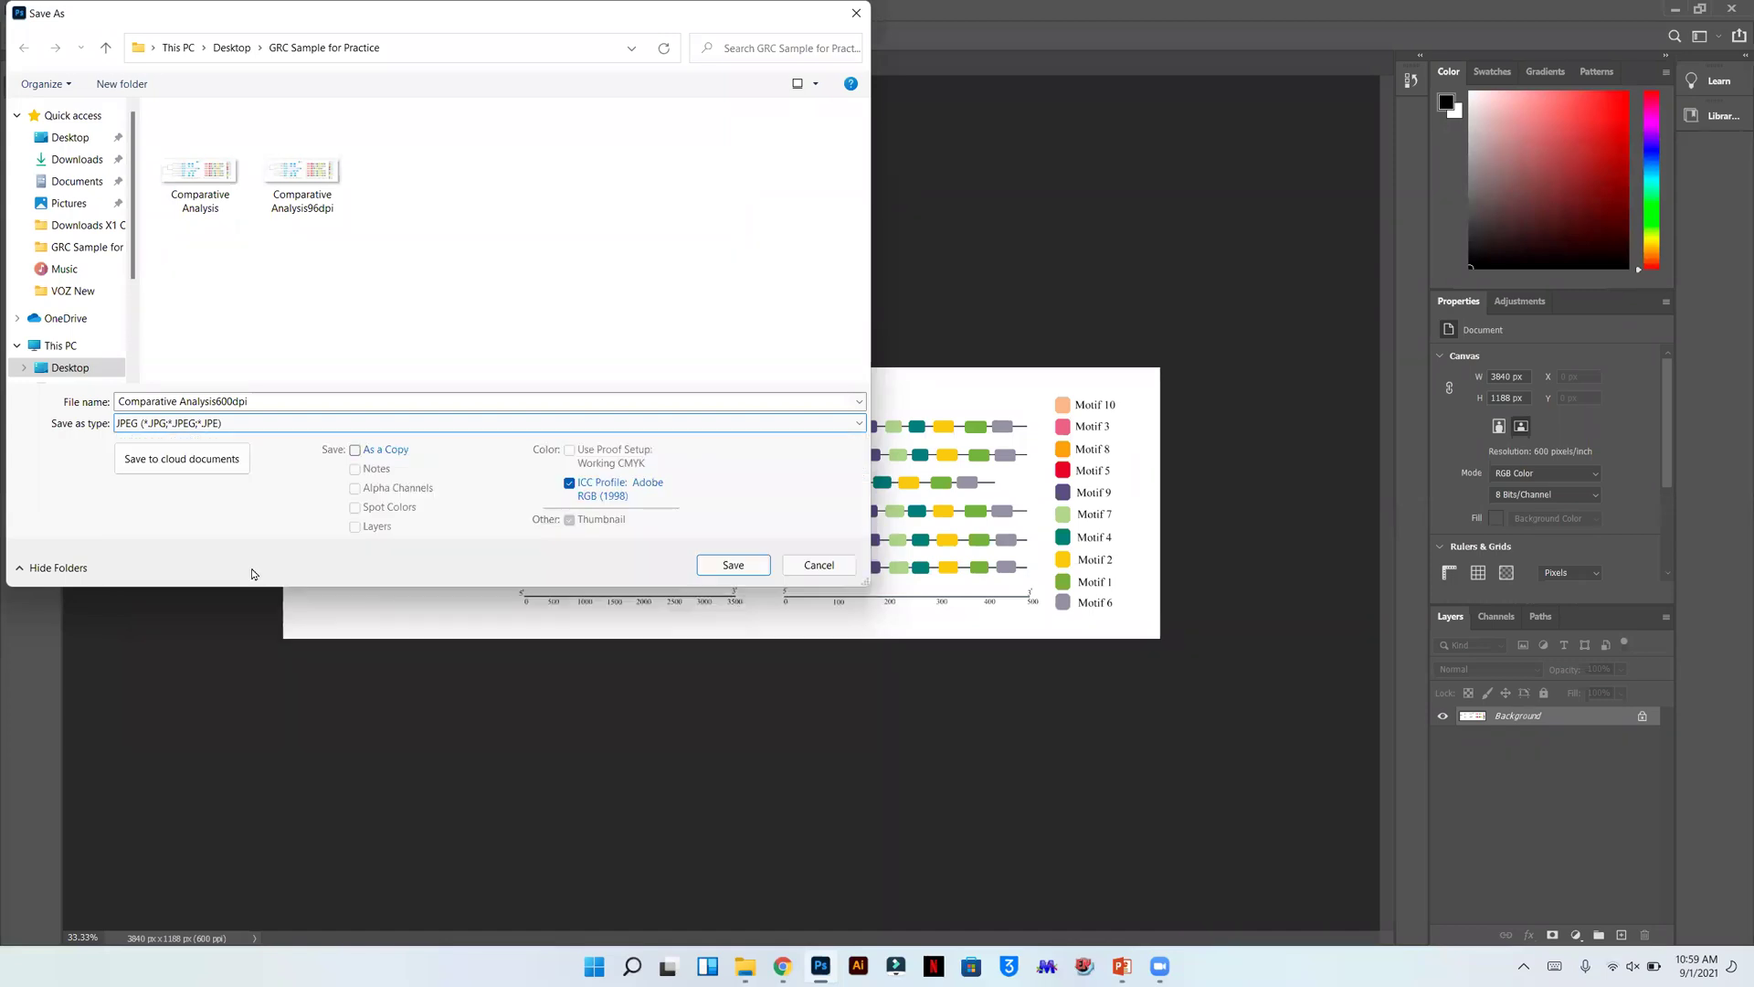
triple_click(290, 398)
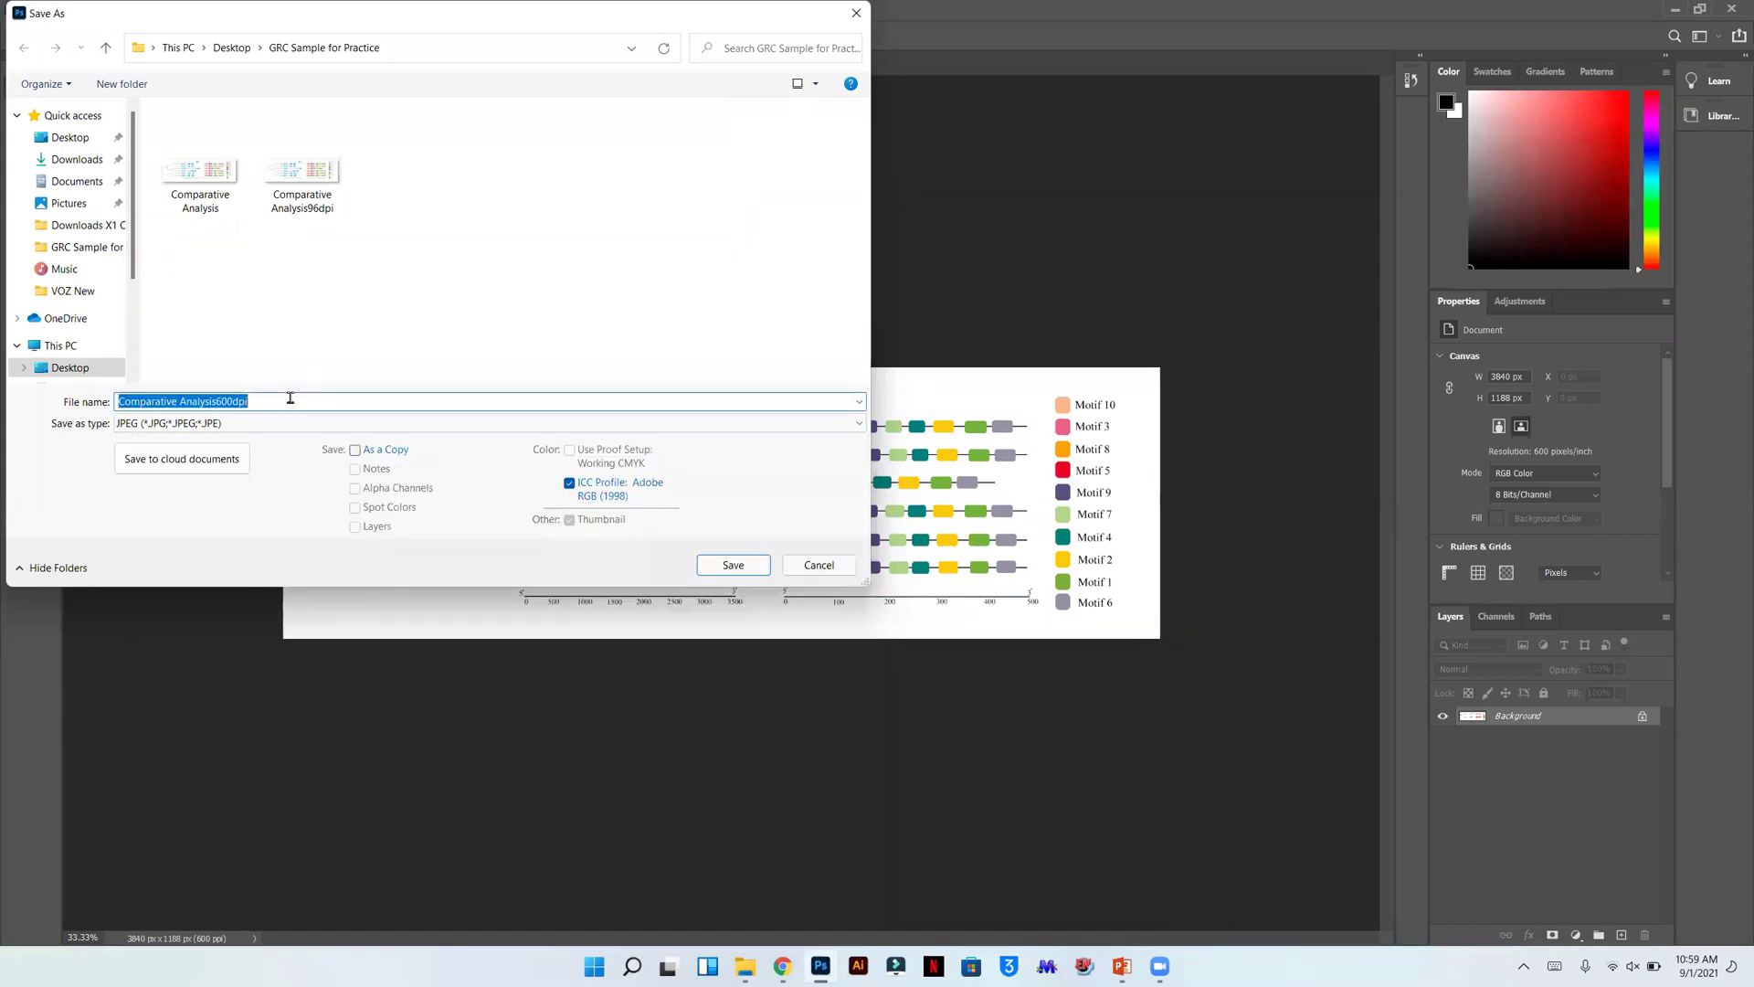
click(289, 397)
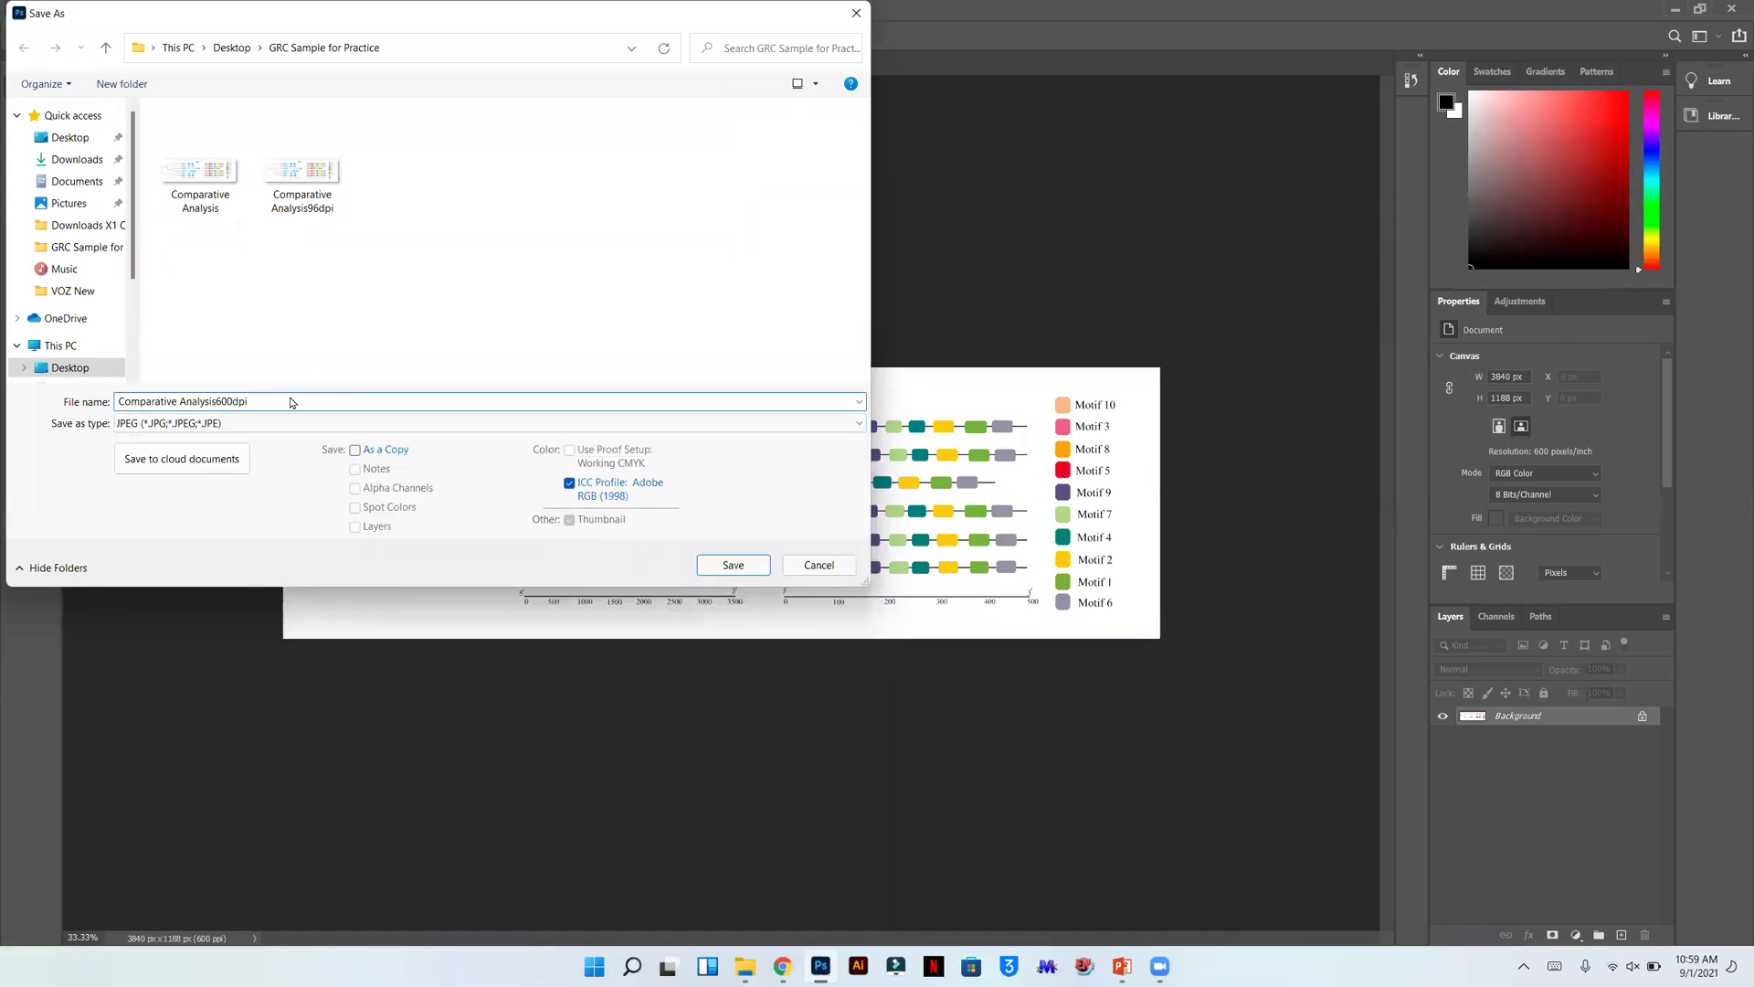
click(718, 567)
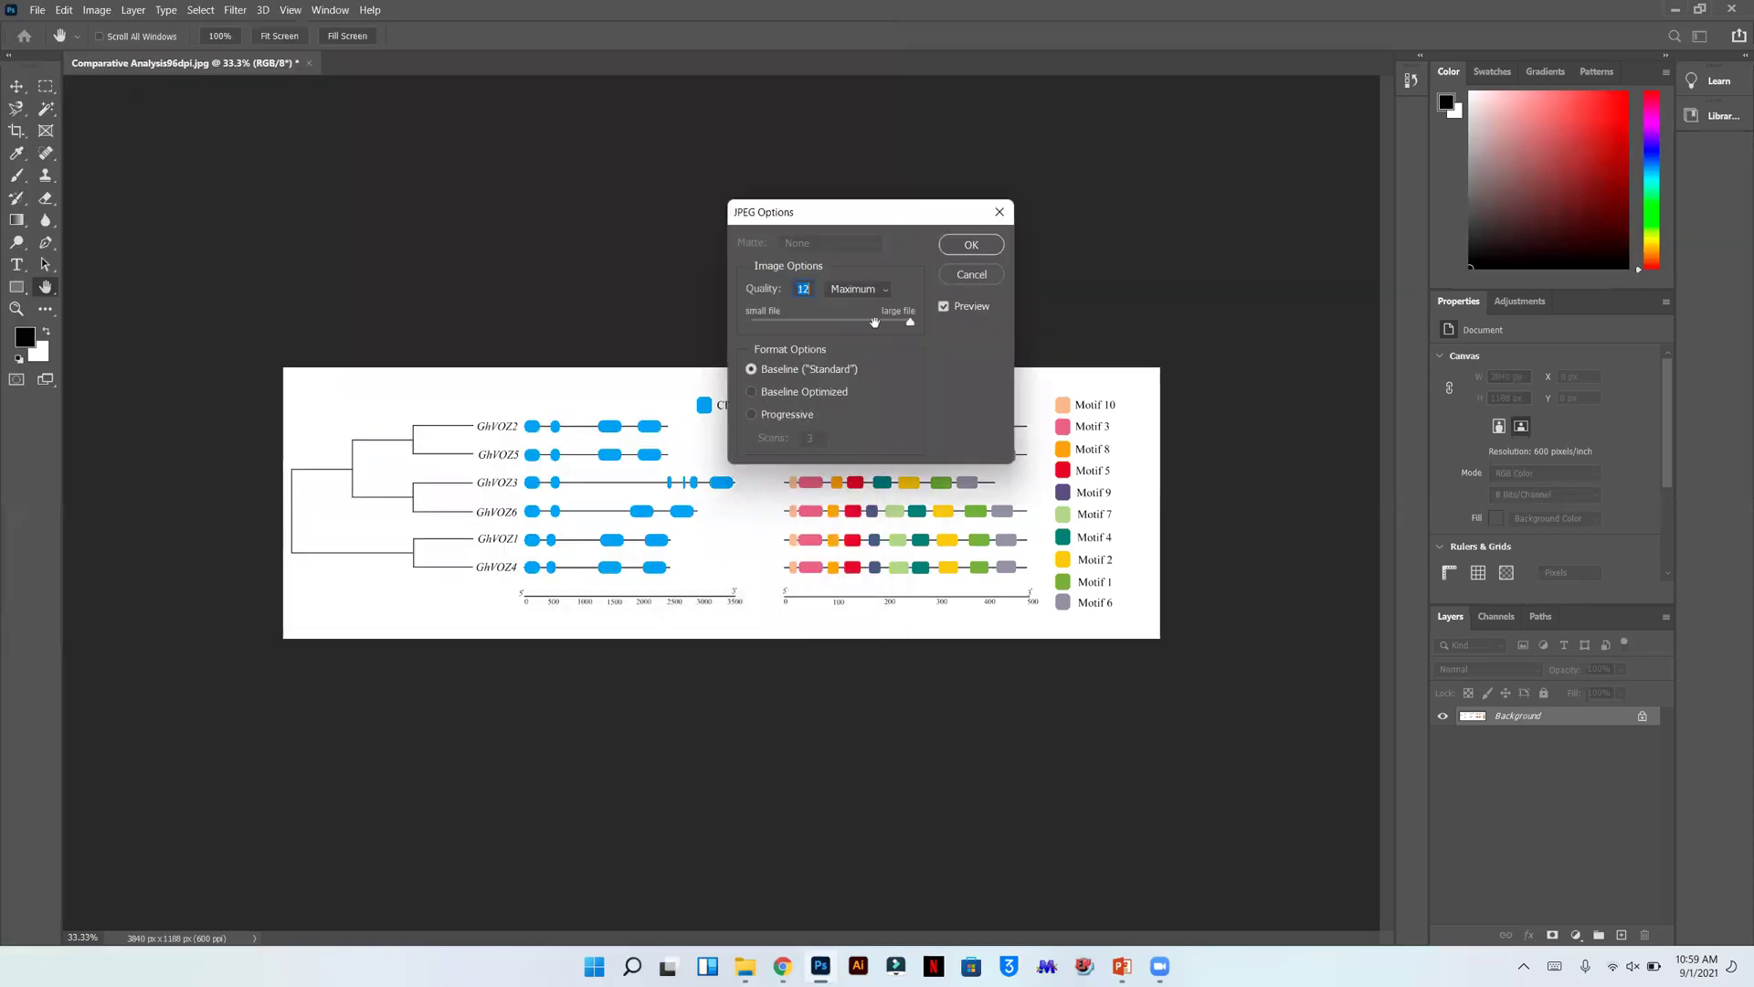
click(969, 246)
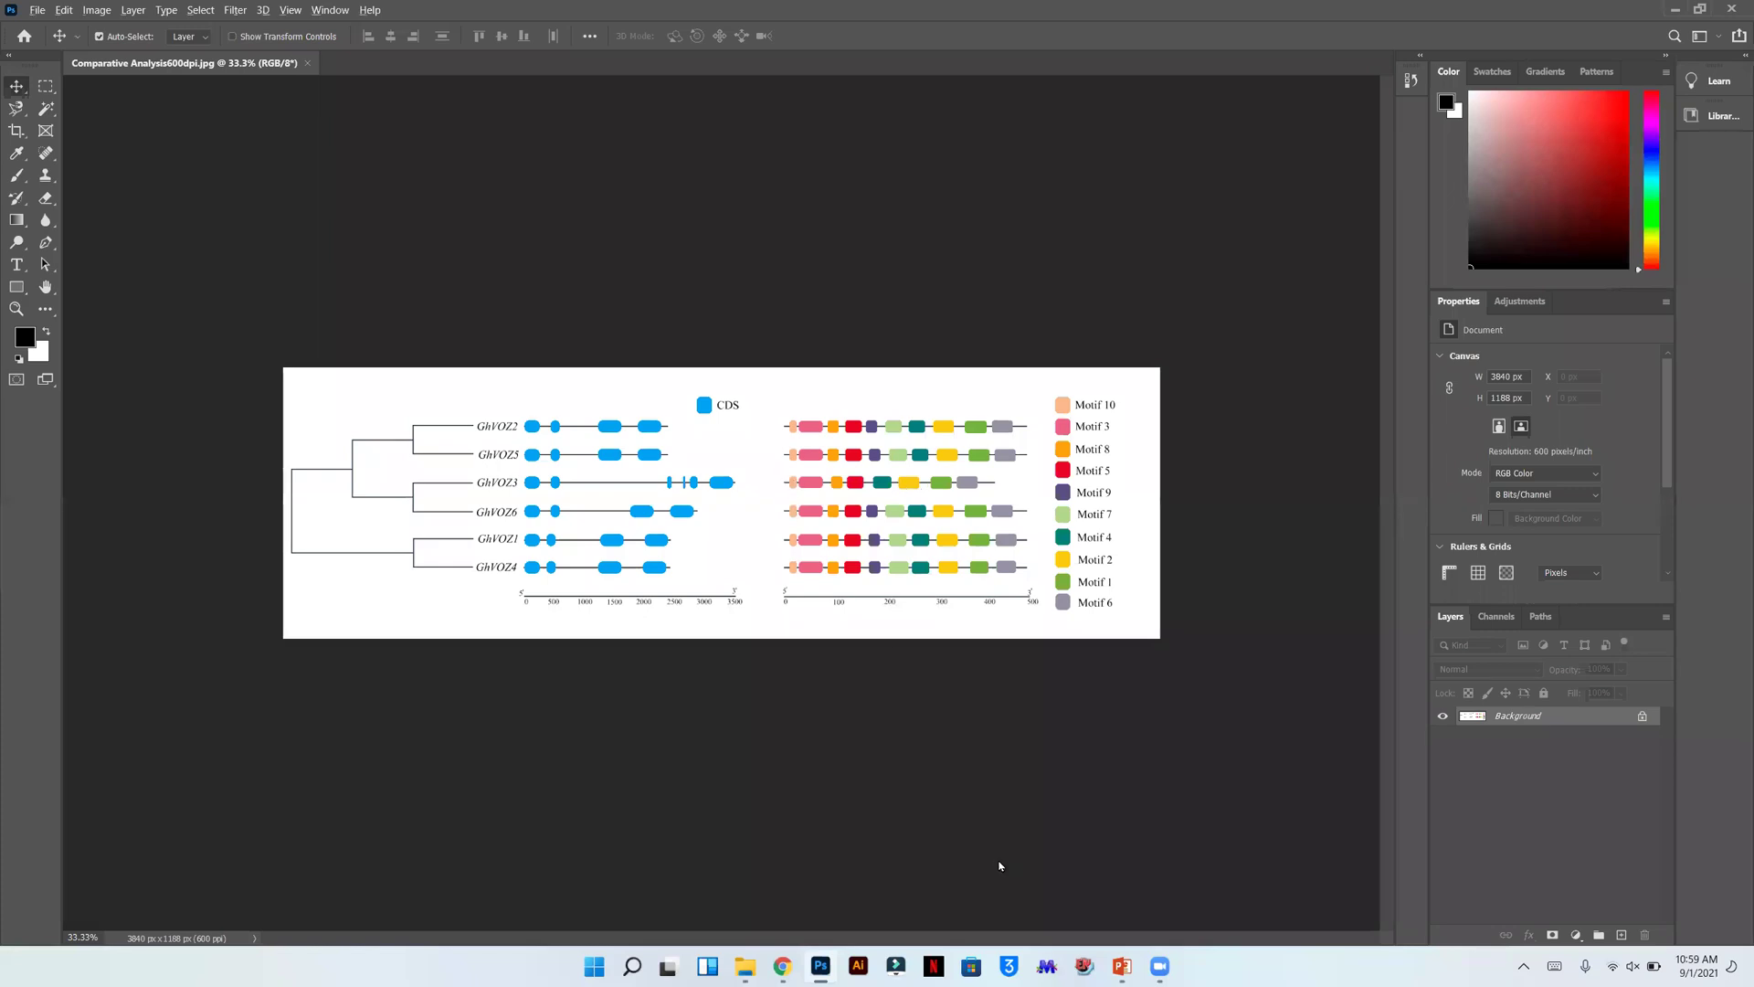
- Switch to File Explorer and examine the horizontal and vertical resolution in the file properties of Comparative Analysis96dpi
key(alt+Tab)
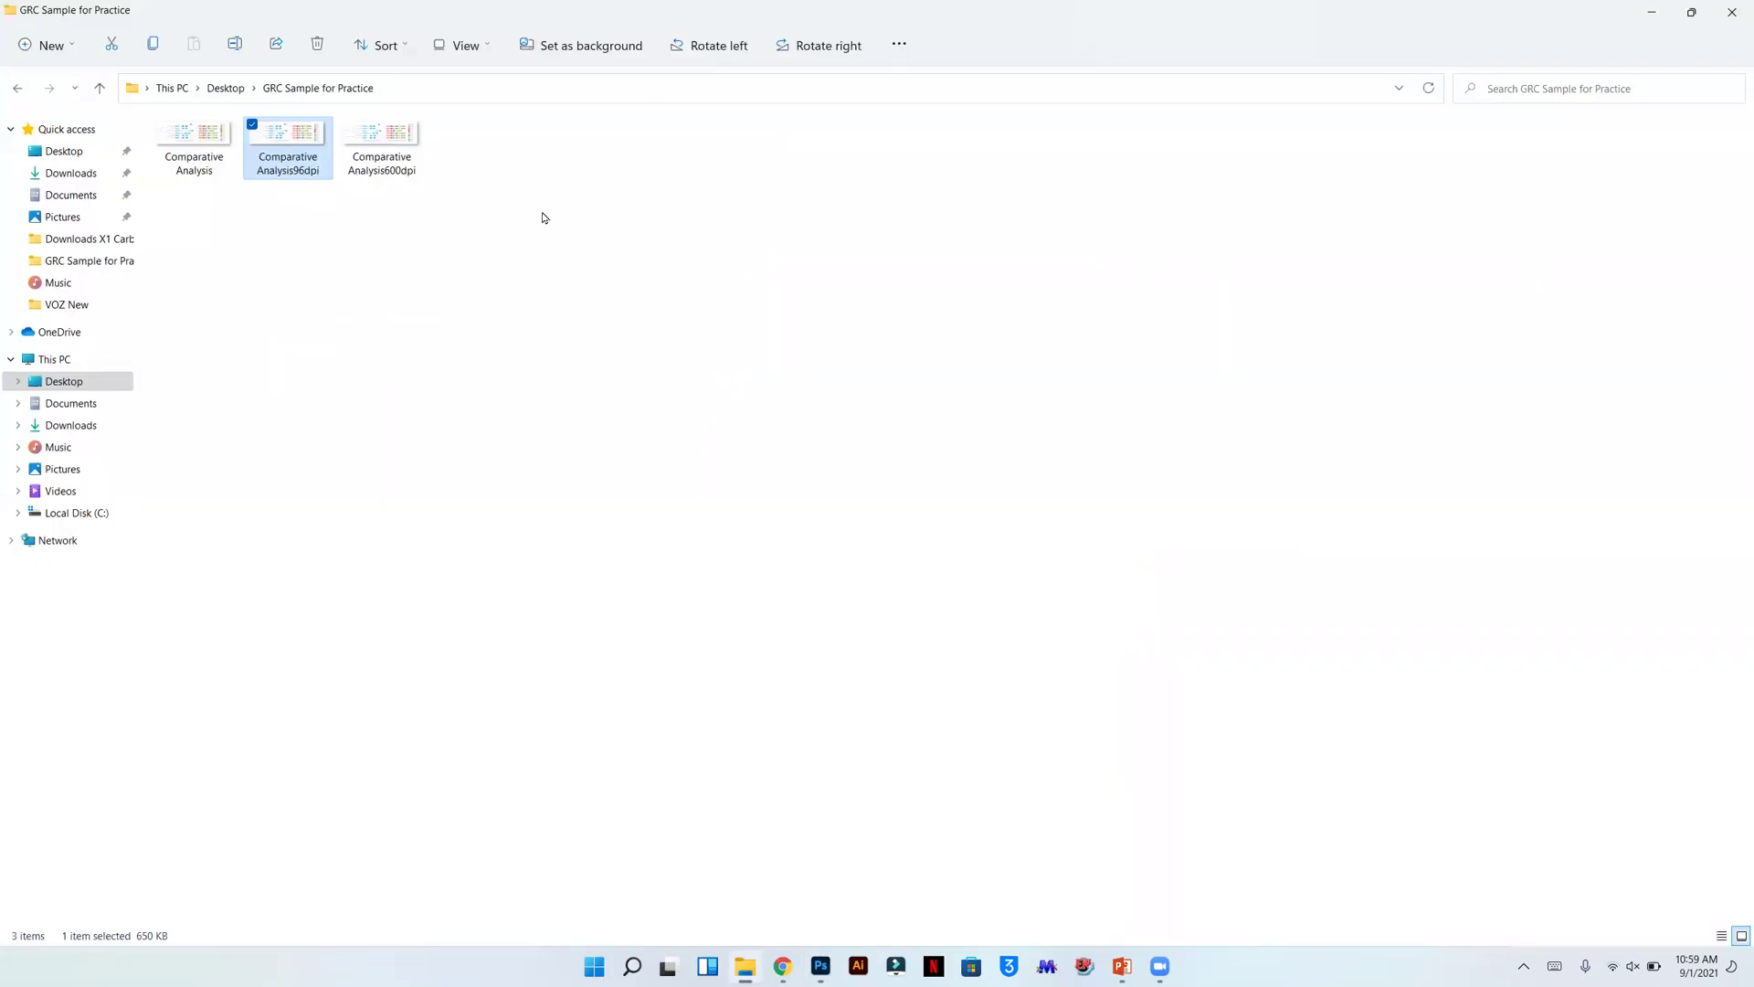
click(543, 217)
right_click(542, 216)
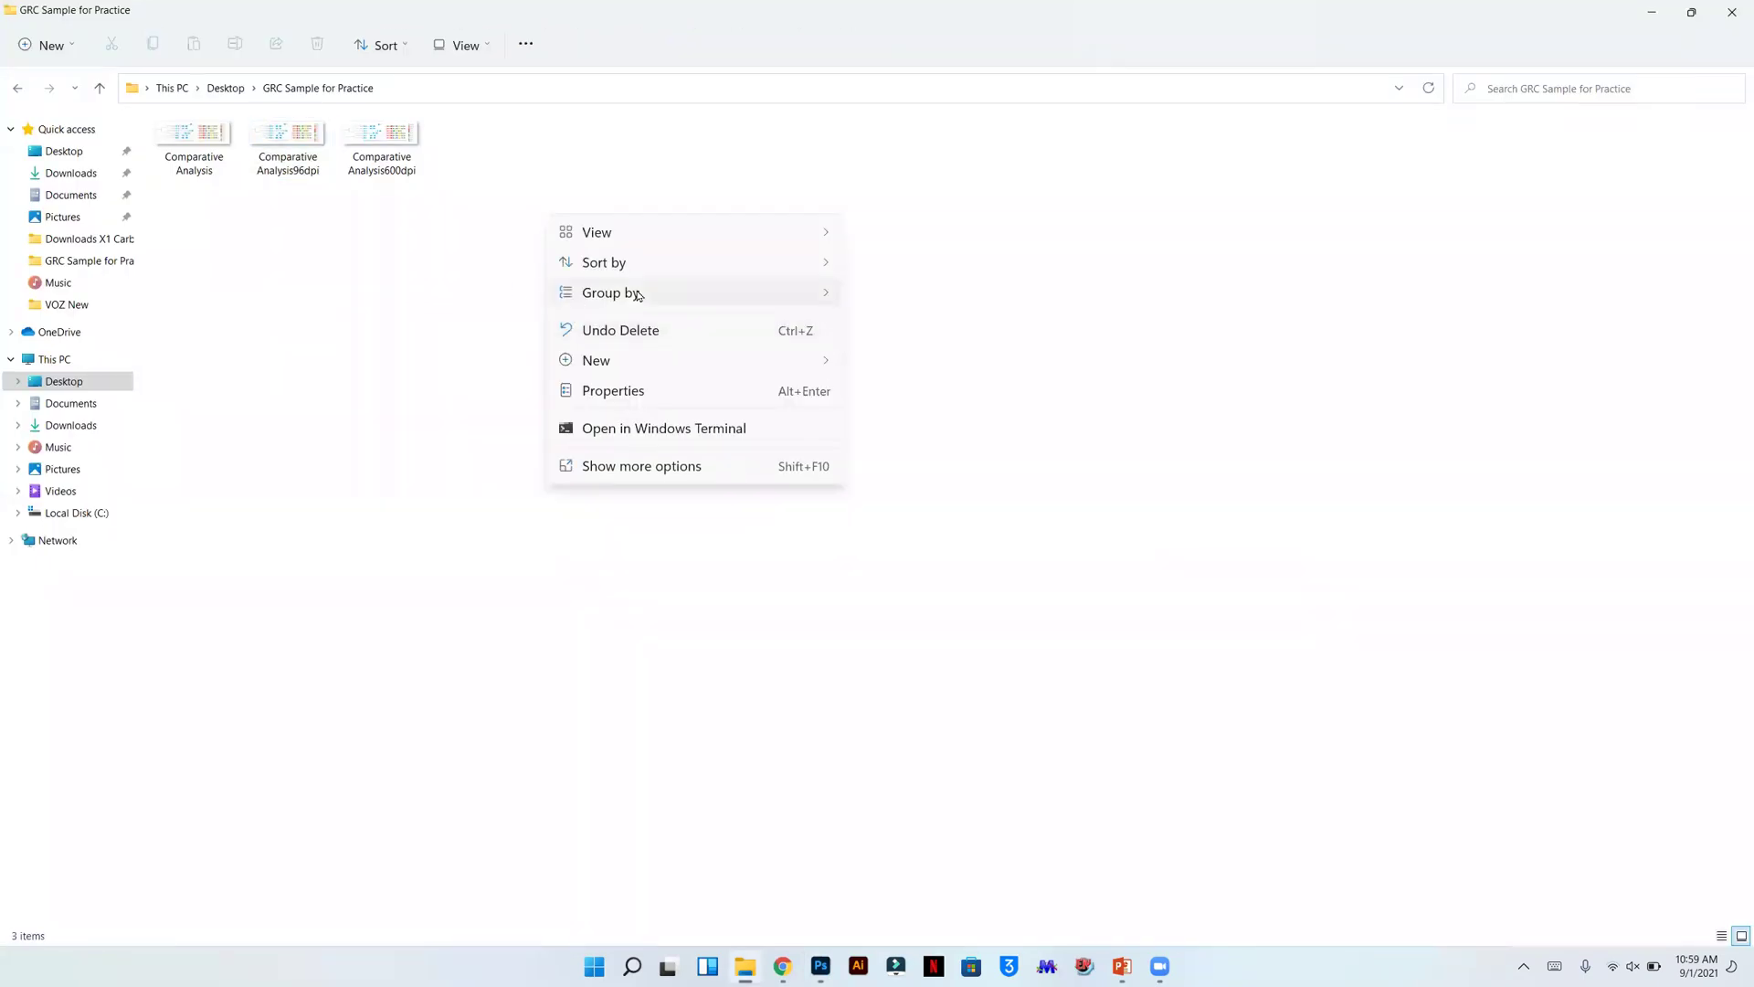
click(446, 294)
click(288, 163)
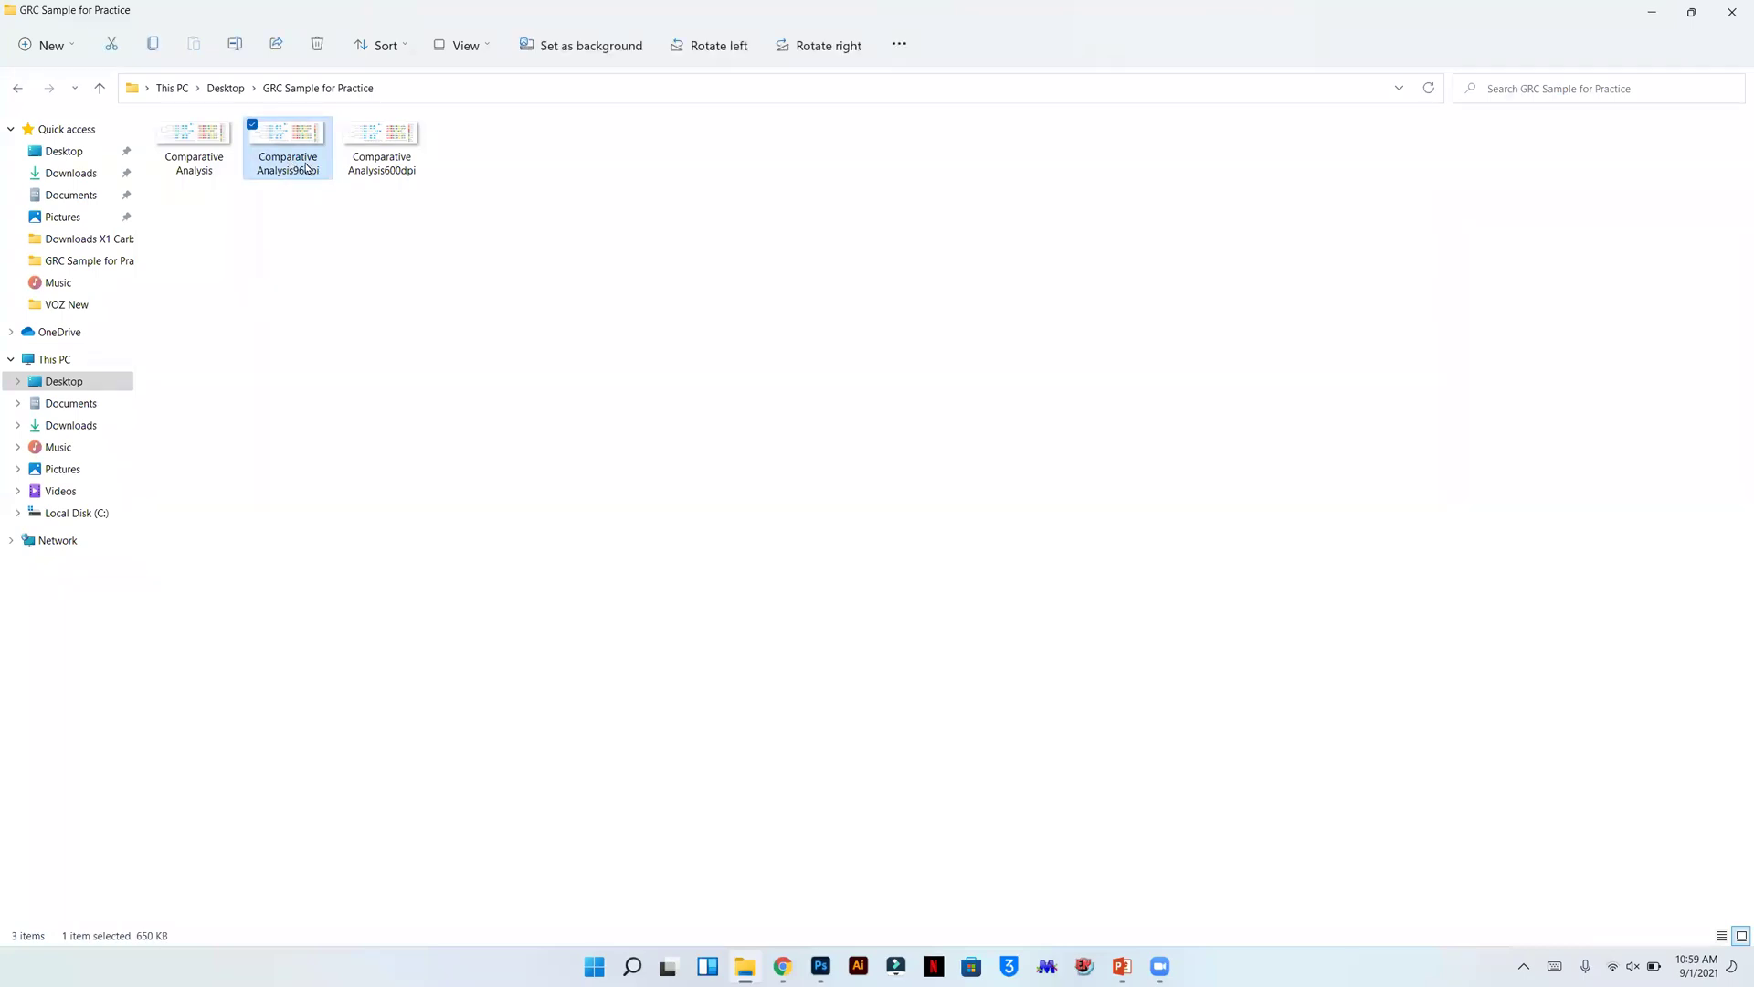
right_click(308, 169)
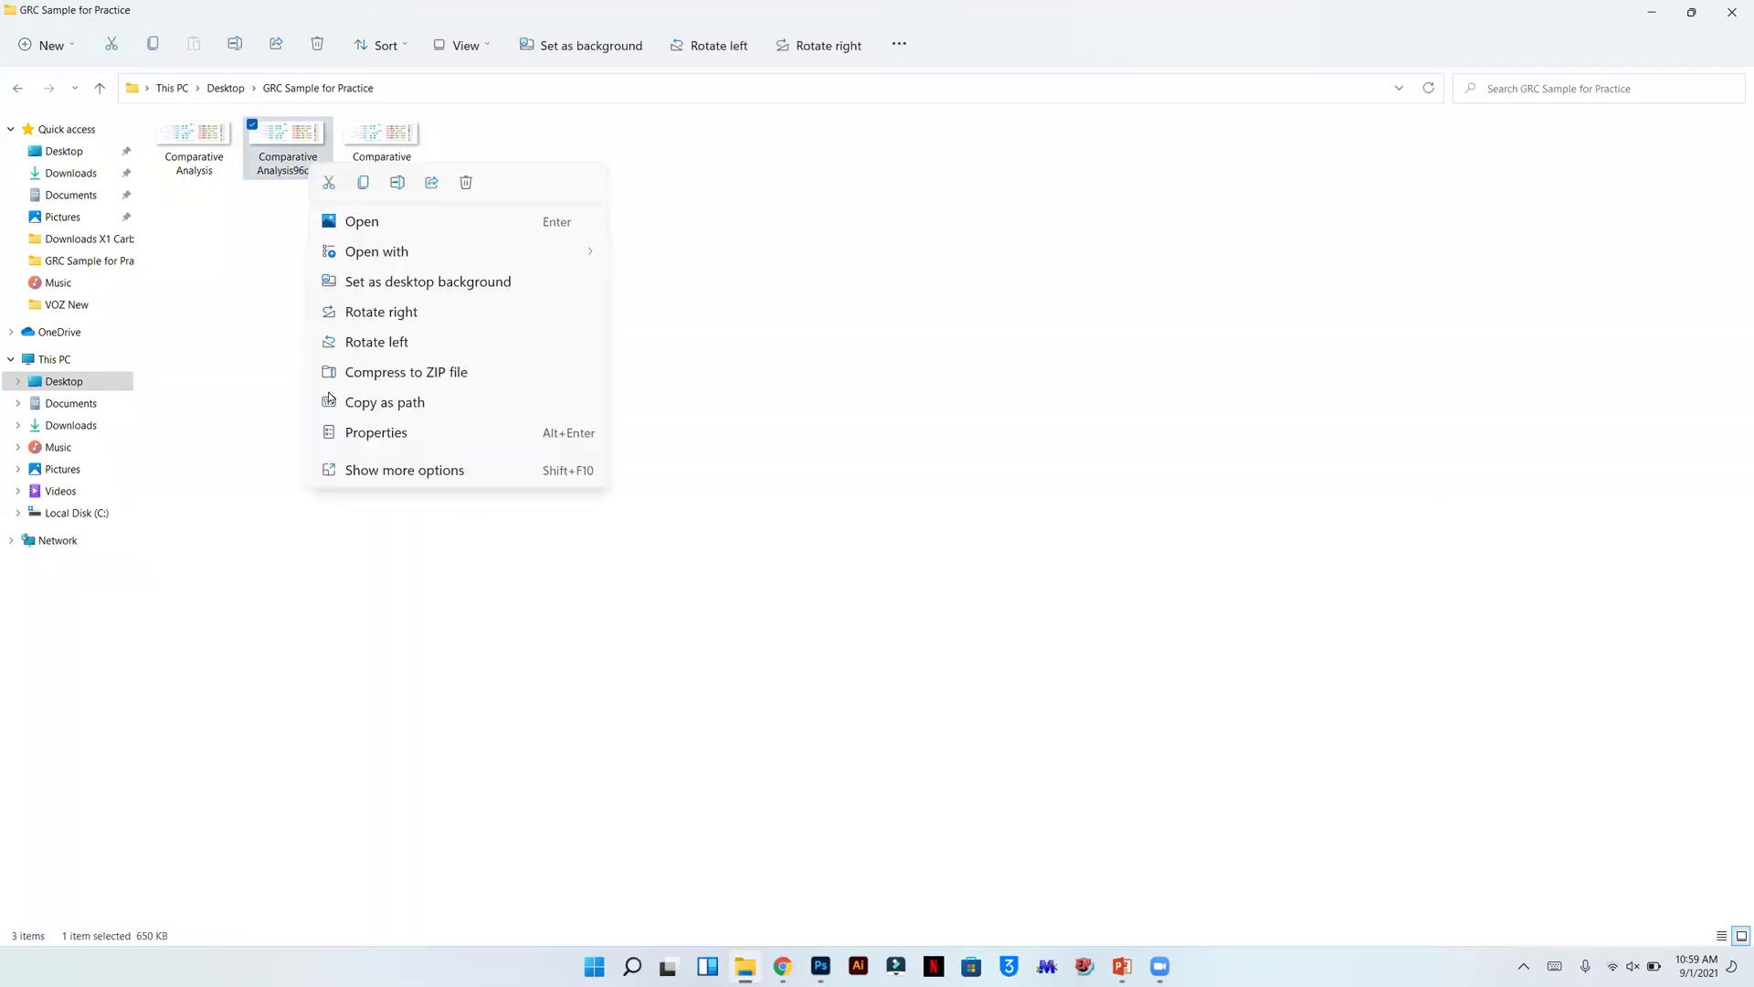
click(375, 432)
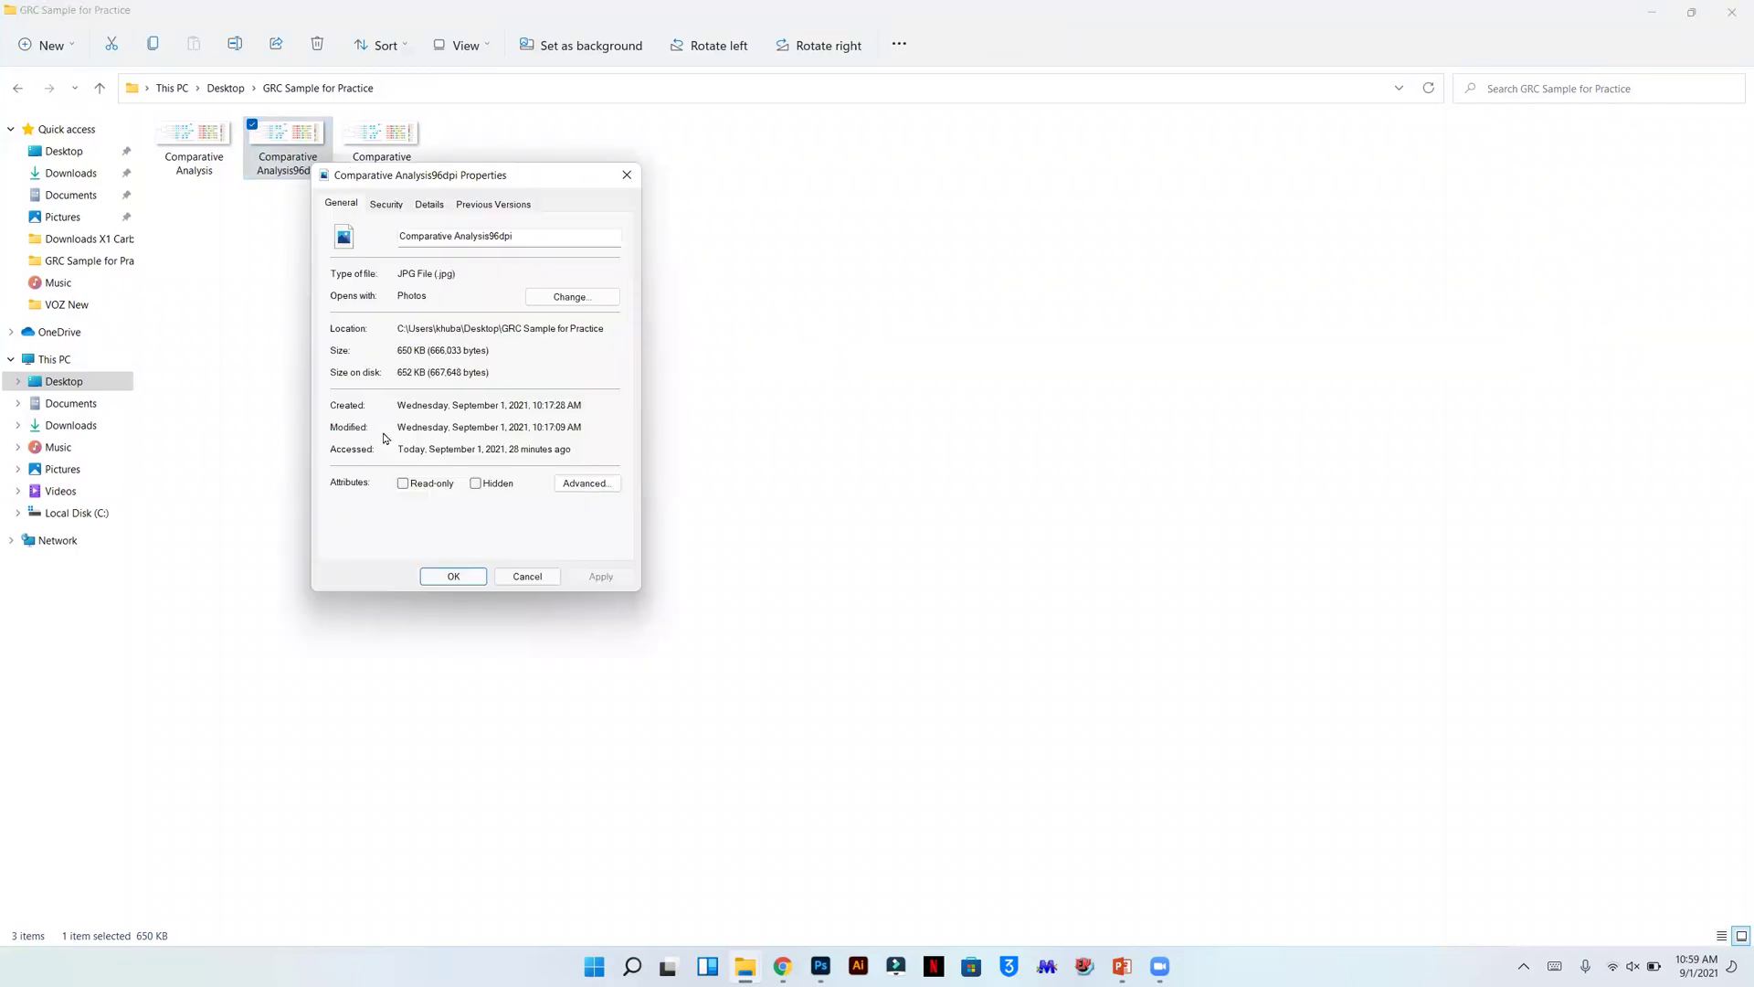
click(435, 210)
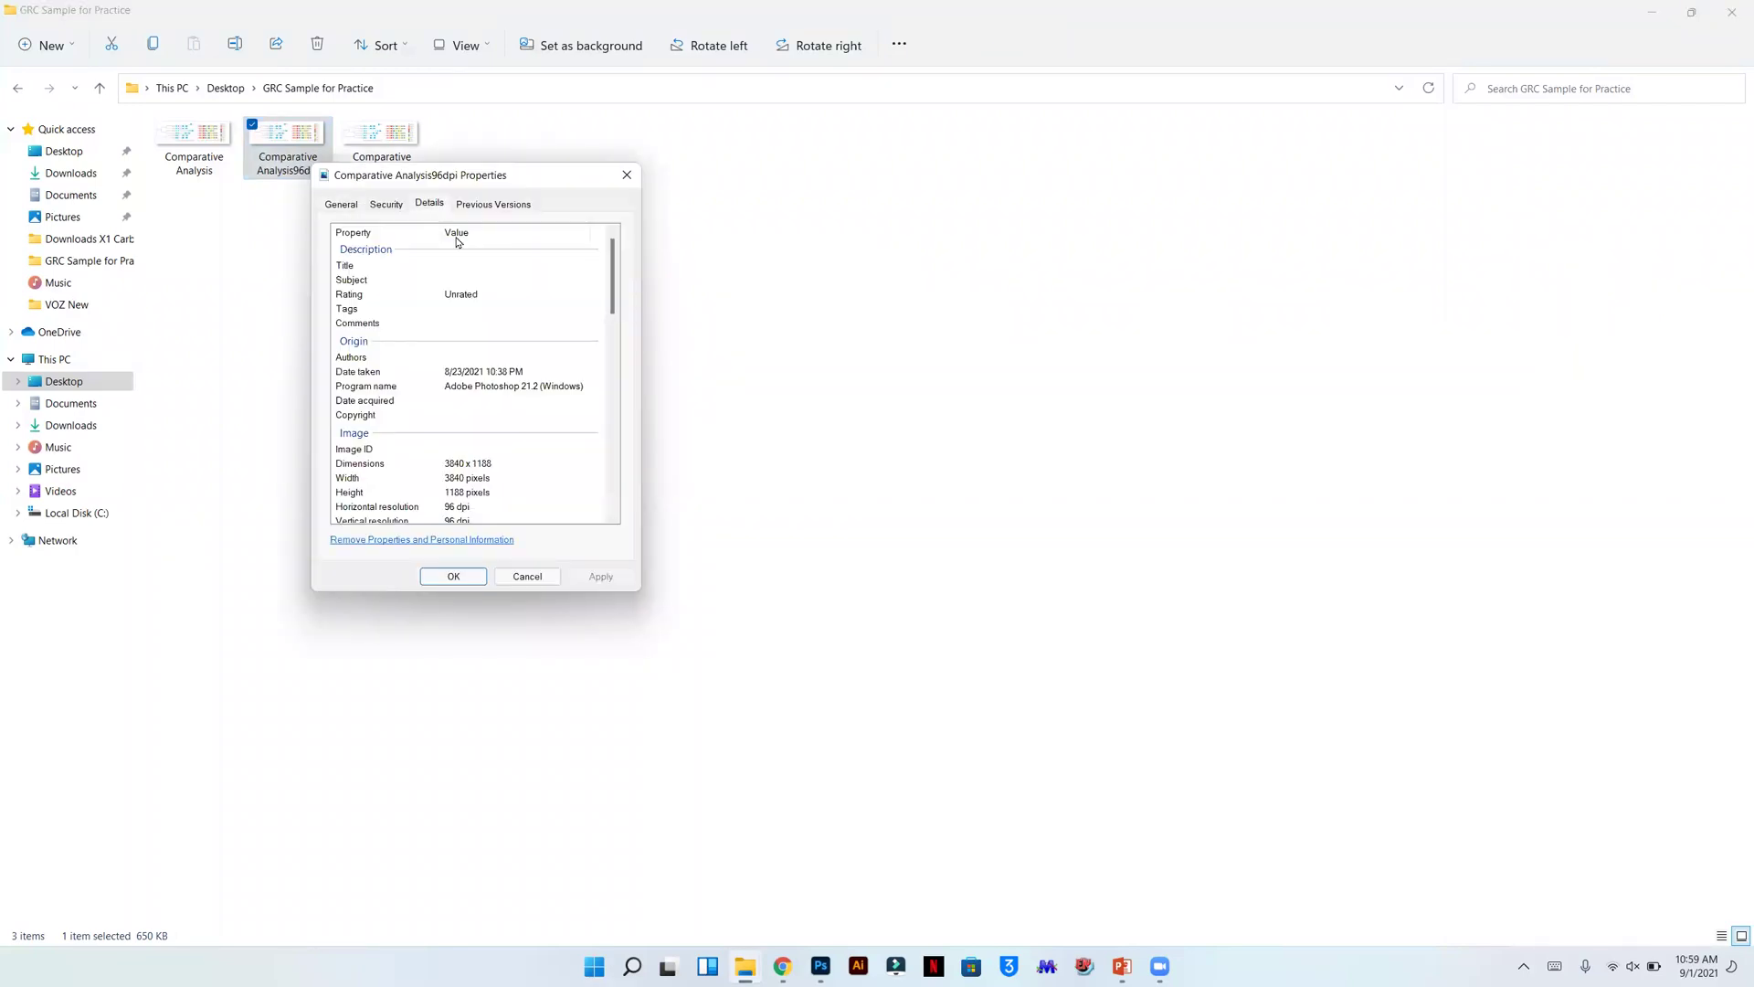
scroll(542, 415, down, 5)
scroll(543, 415, up, 5)
scroll(614, 307, down, 3)
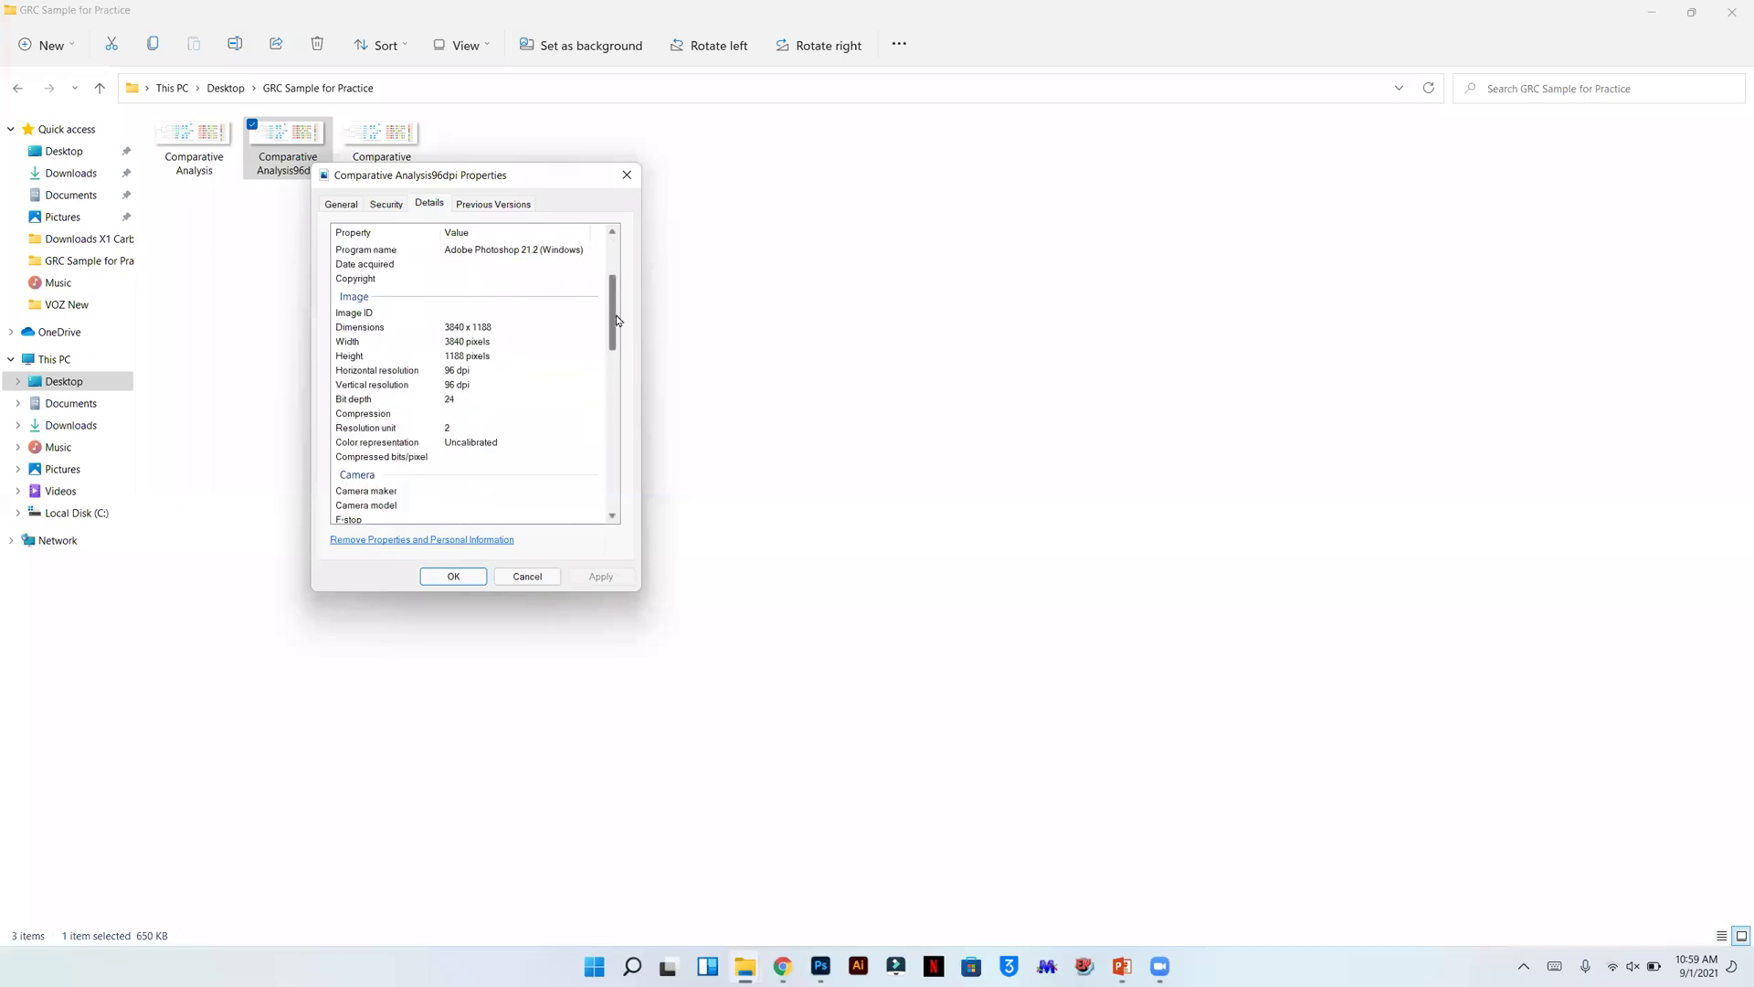
- Examine the horizontal and vertical resolution in the file properties of Comparative Analysis600dpi
click(369, 116)
right_click(387, 145)
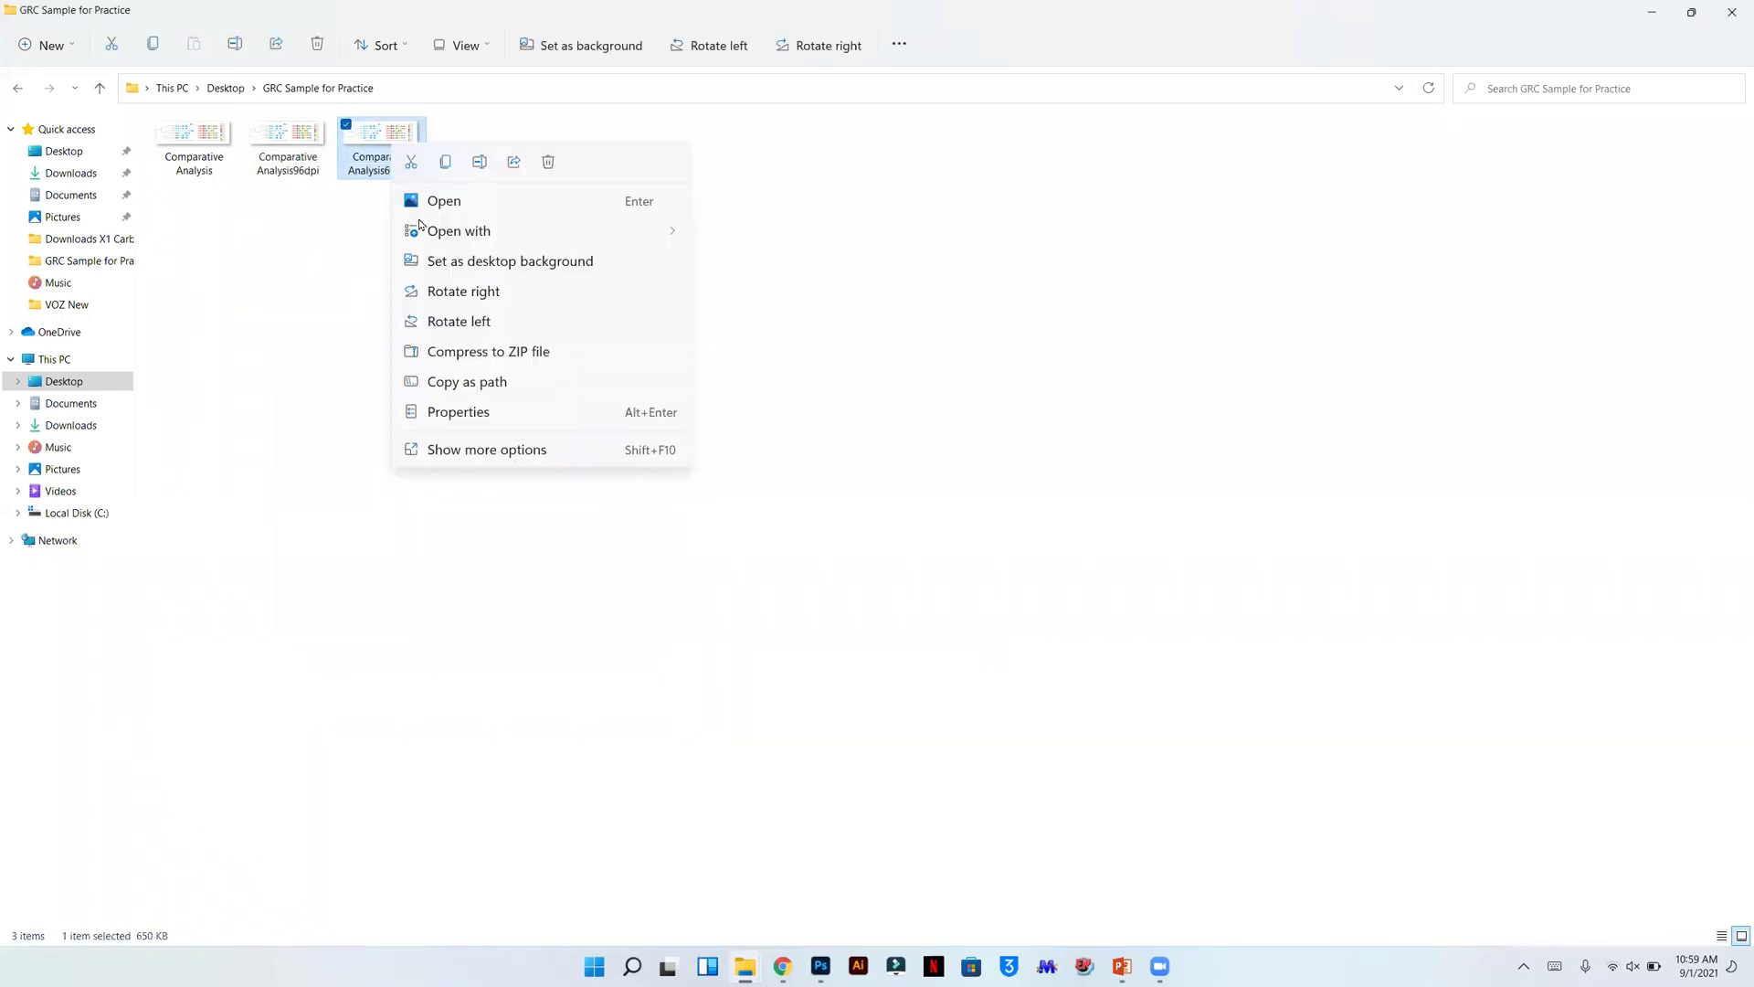
click(467, 416)
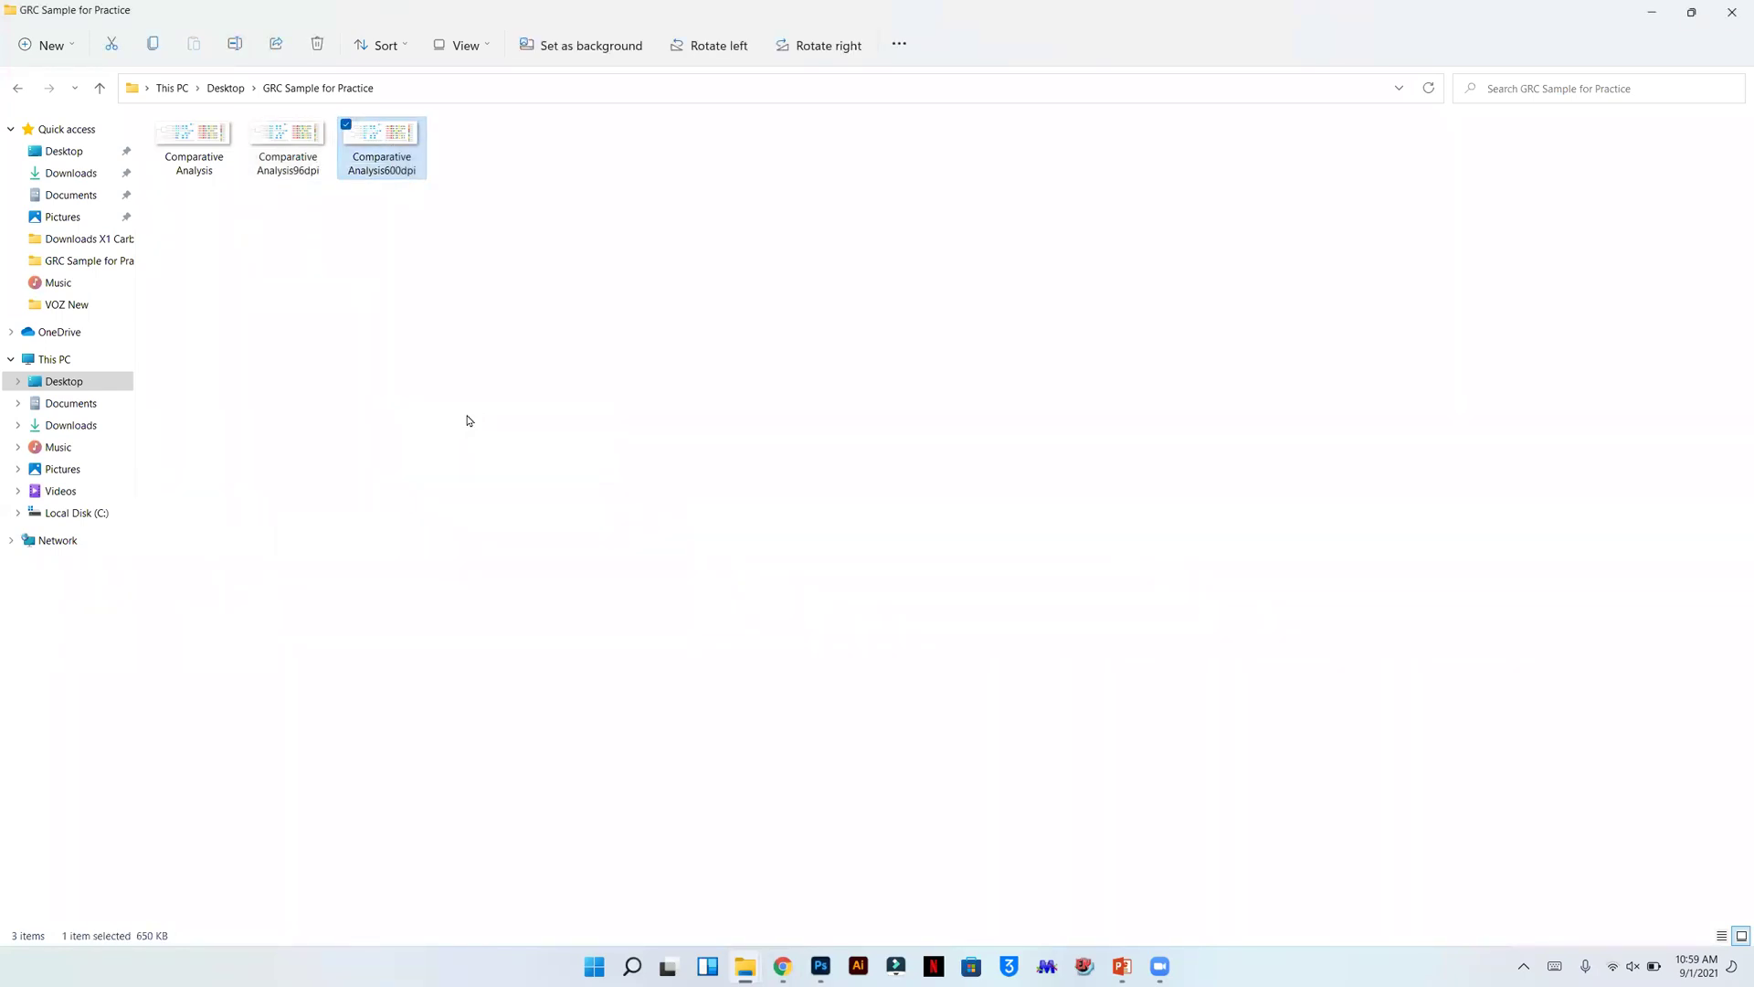
click(512, 184)
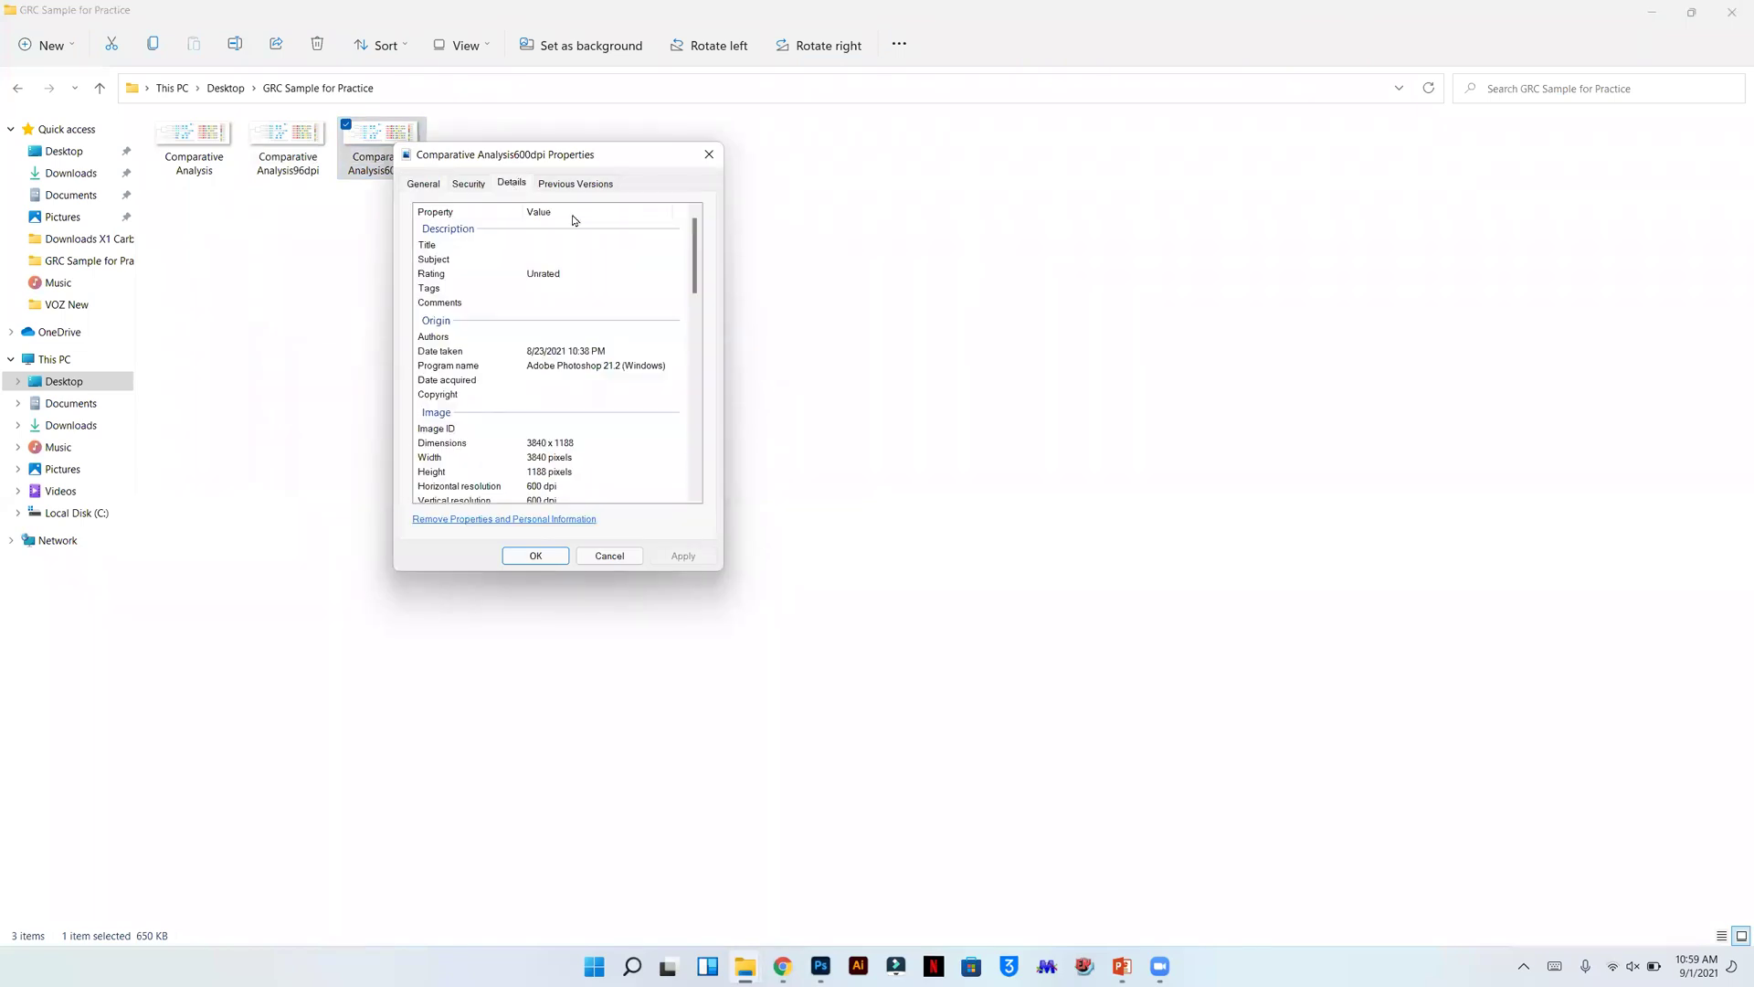
drag(694, 240, 698, 276)
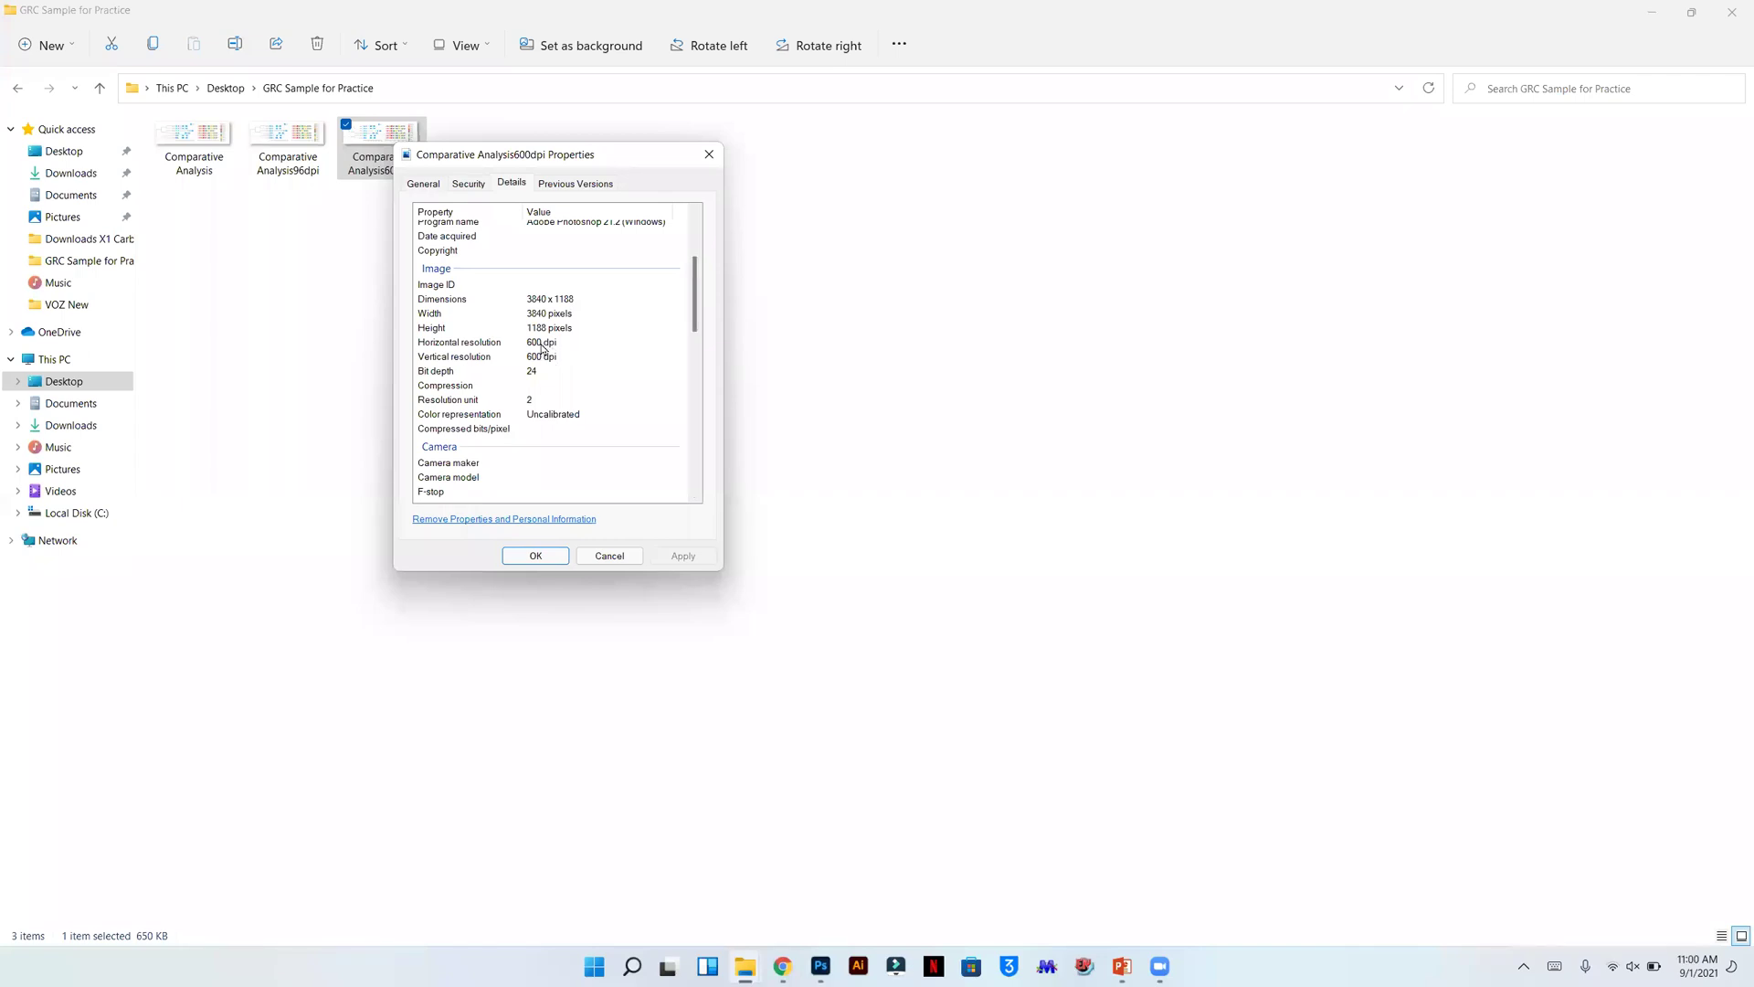
click(541, 346)
click(543, 359)
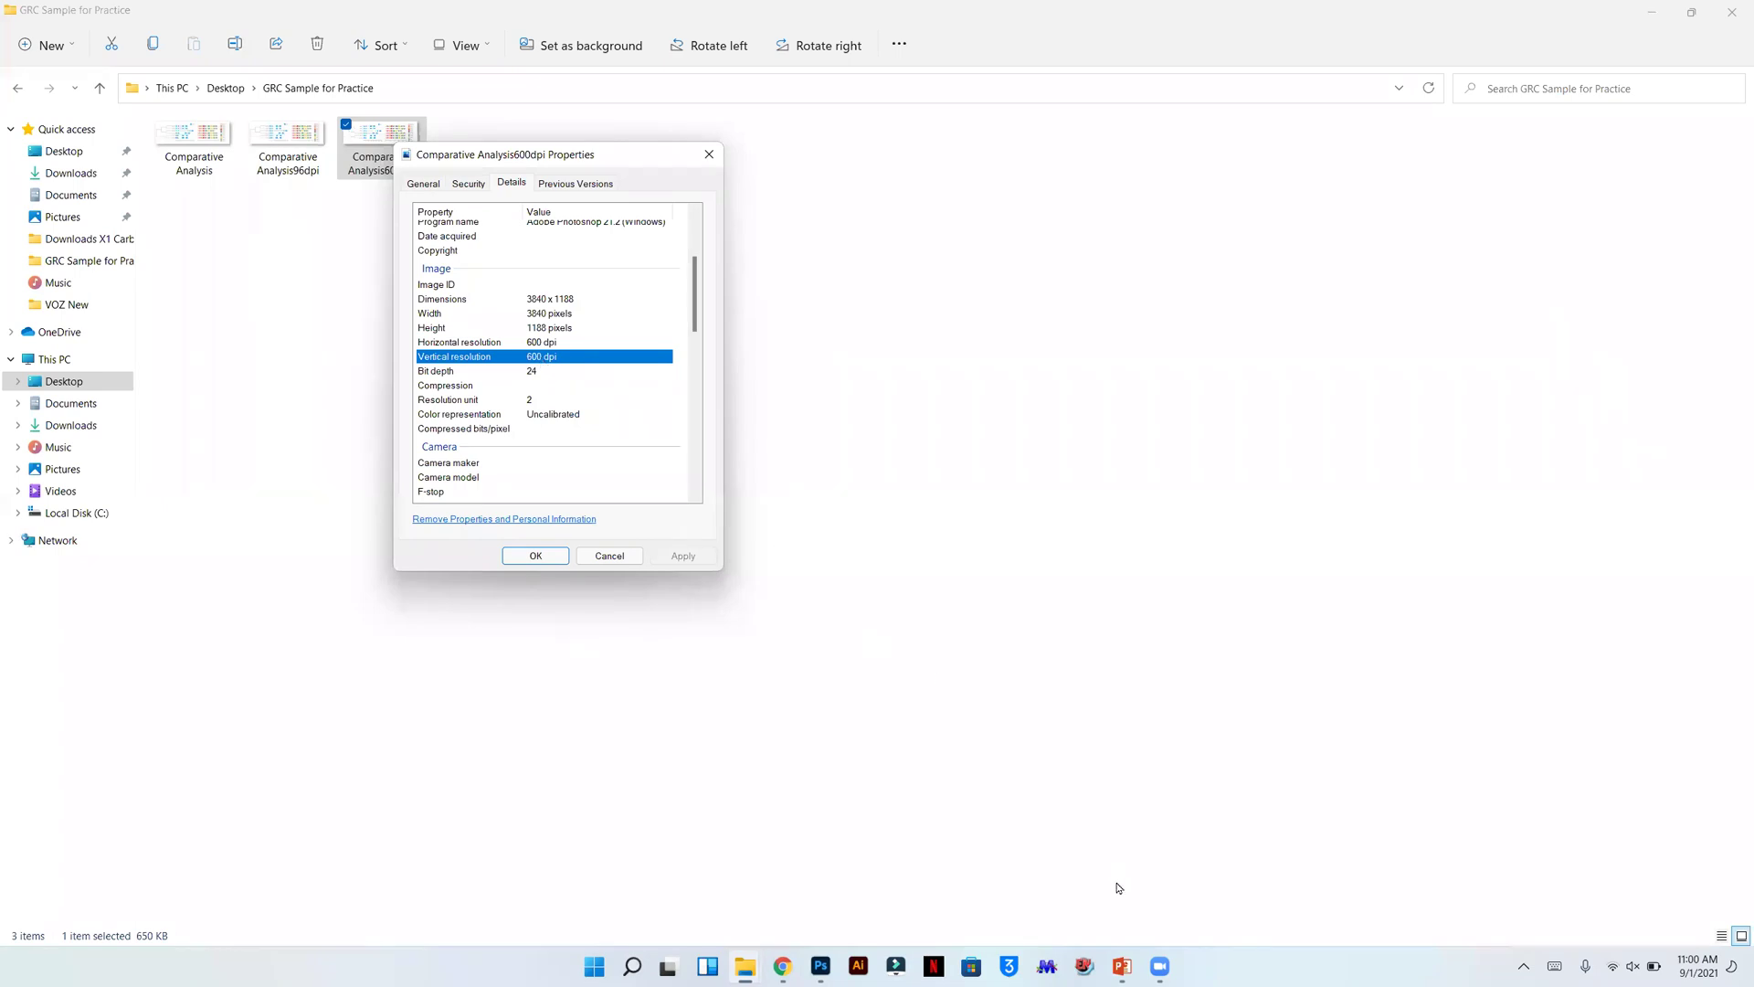
- Return to Photoshop and set the image resolution to 1000 pixels/inch, applying the new image size
click(829, 968)
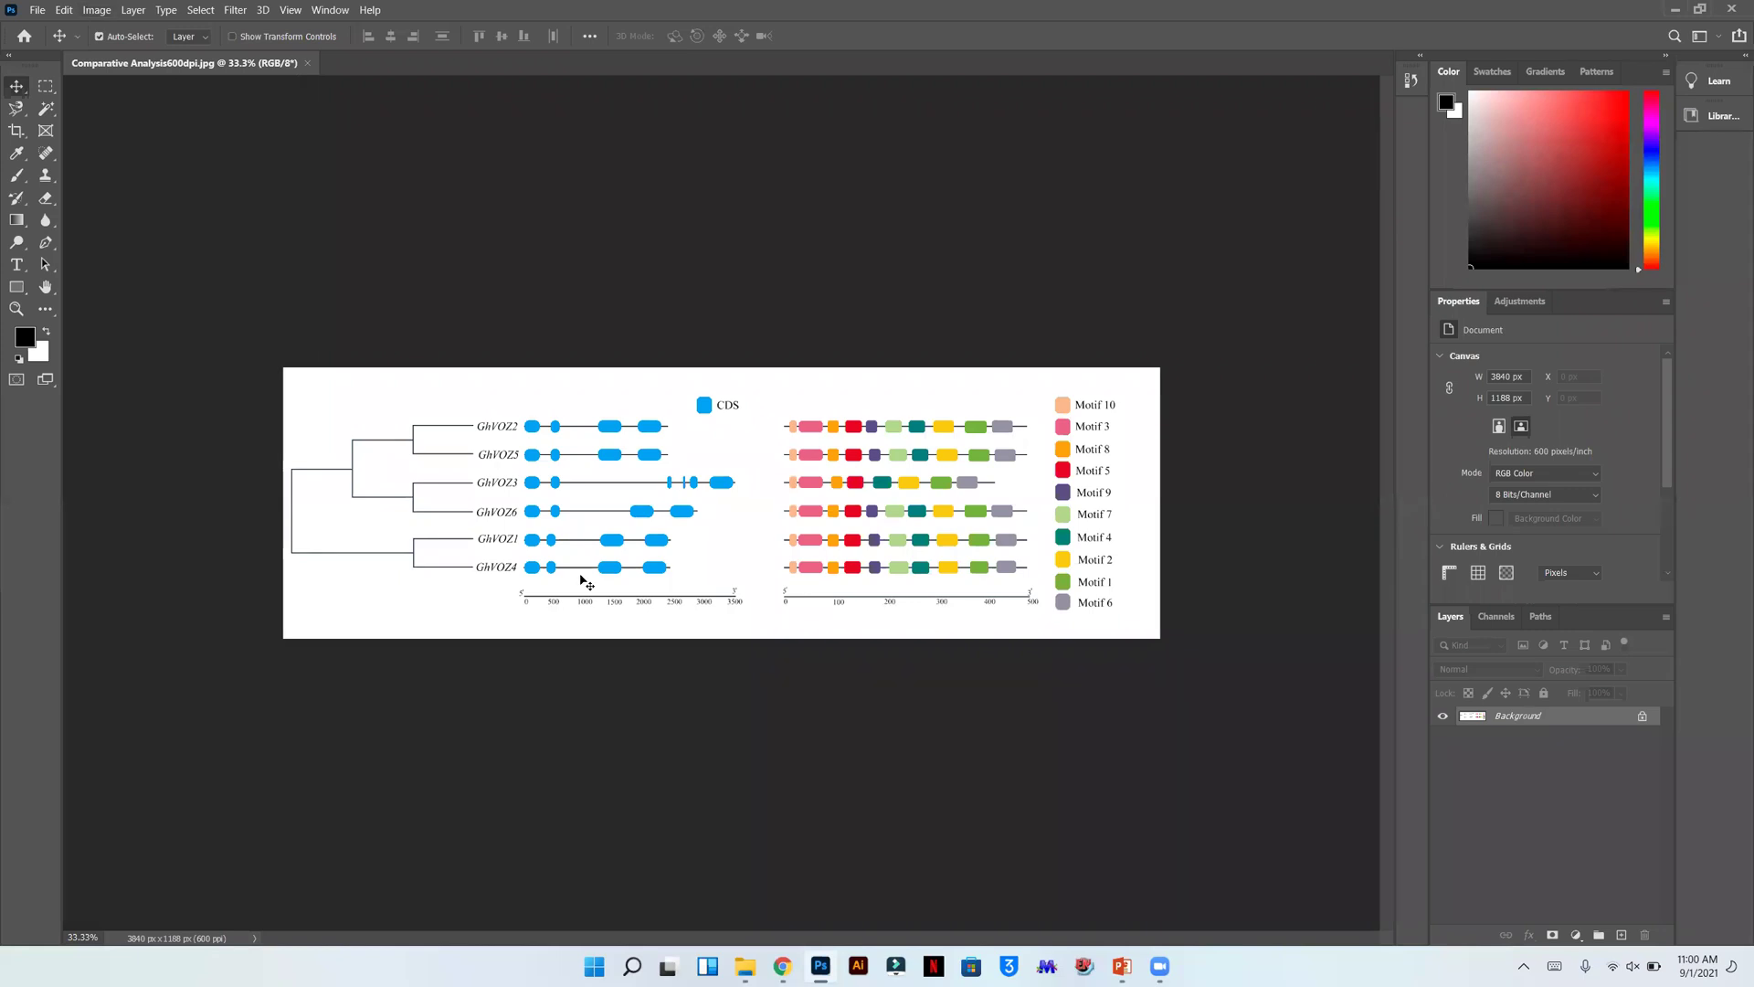
click(98, 11)
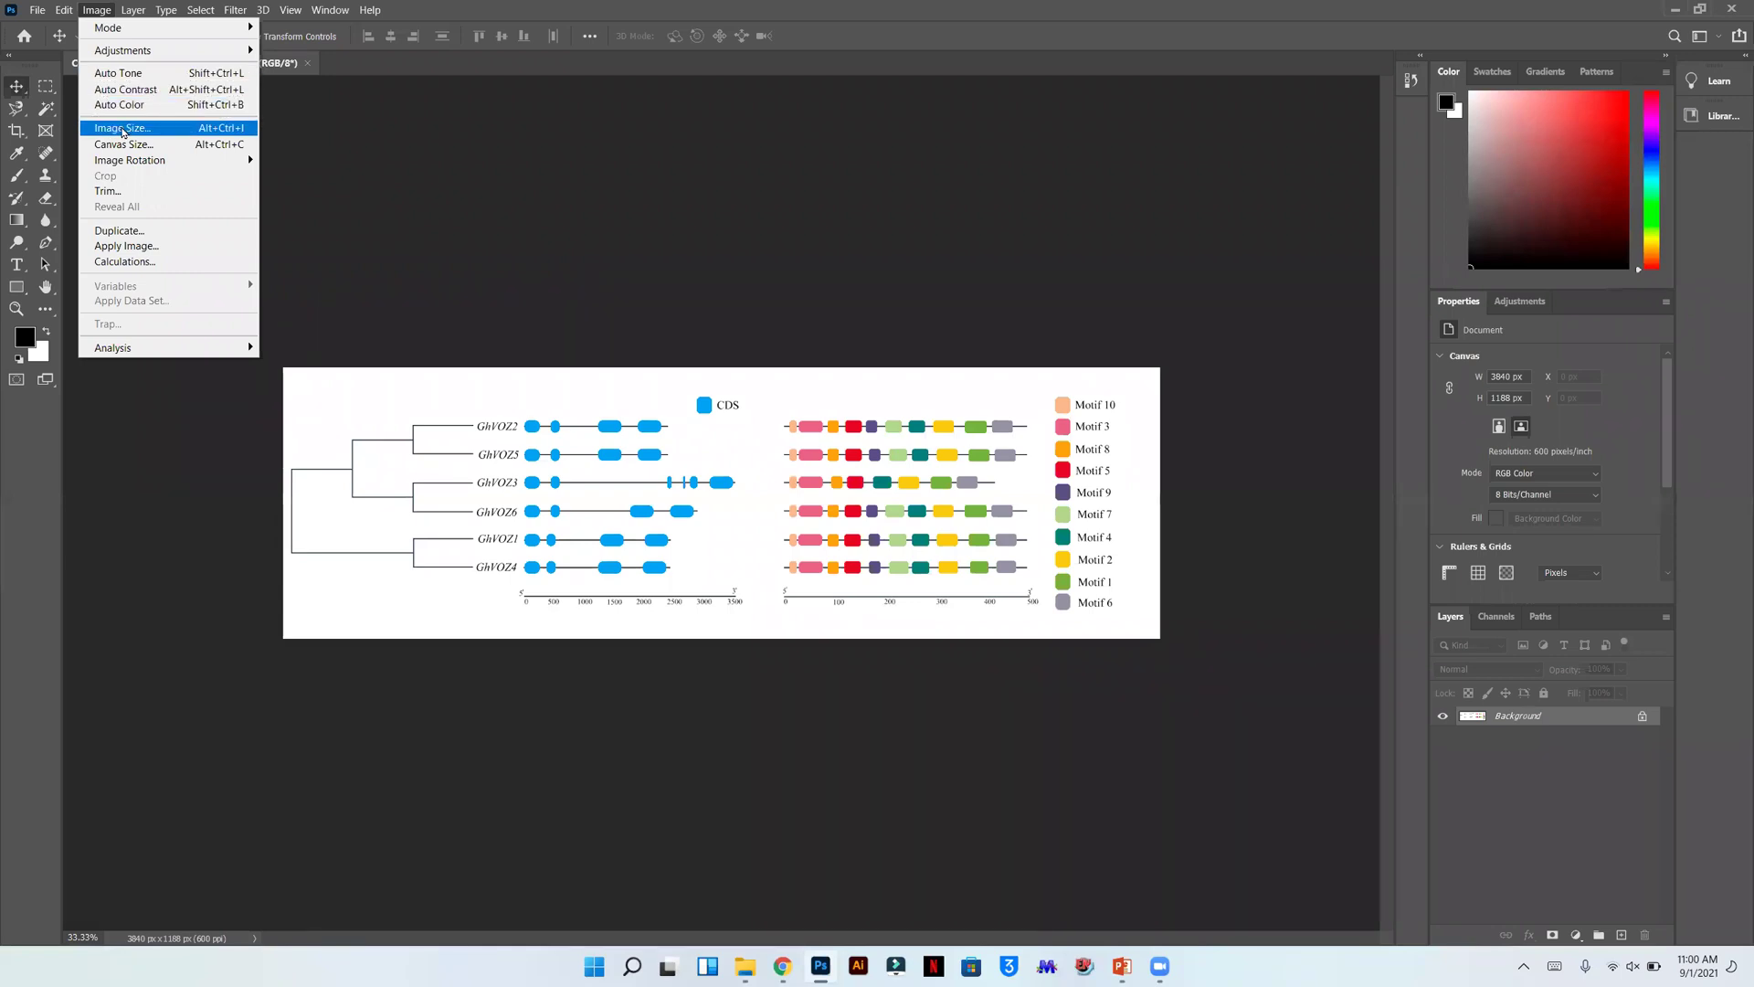
click(123, 133)
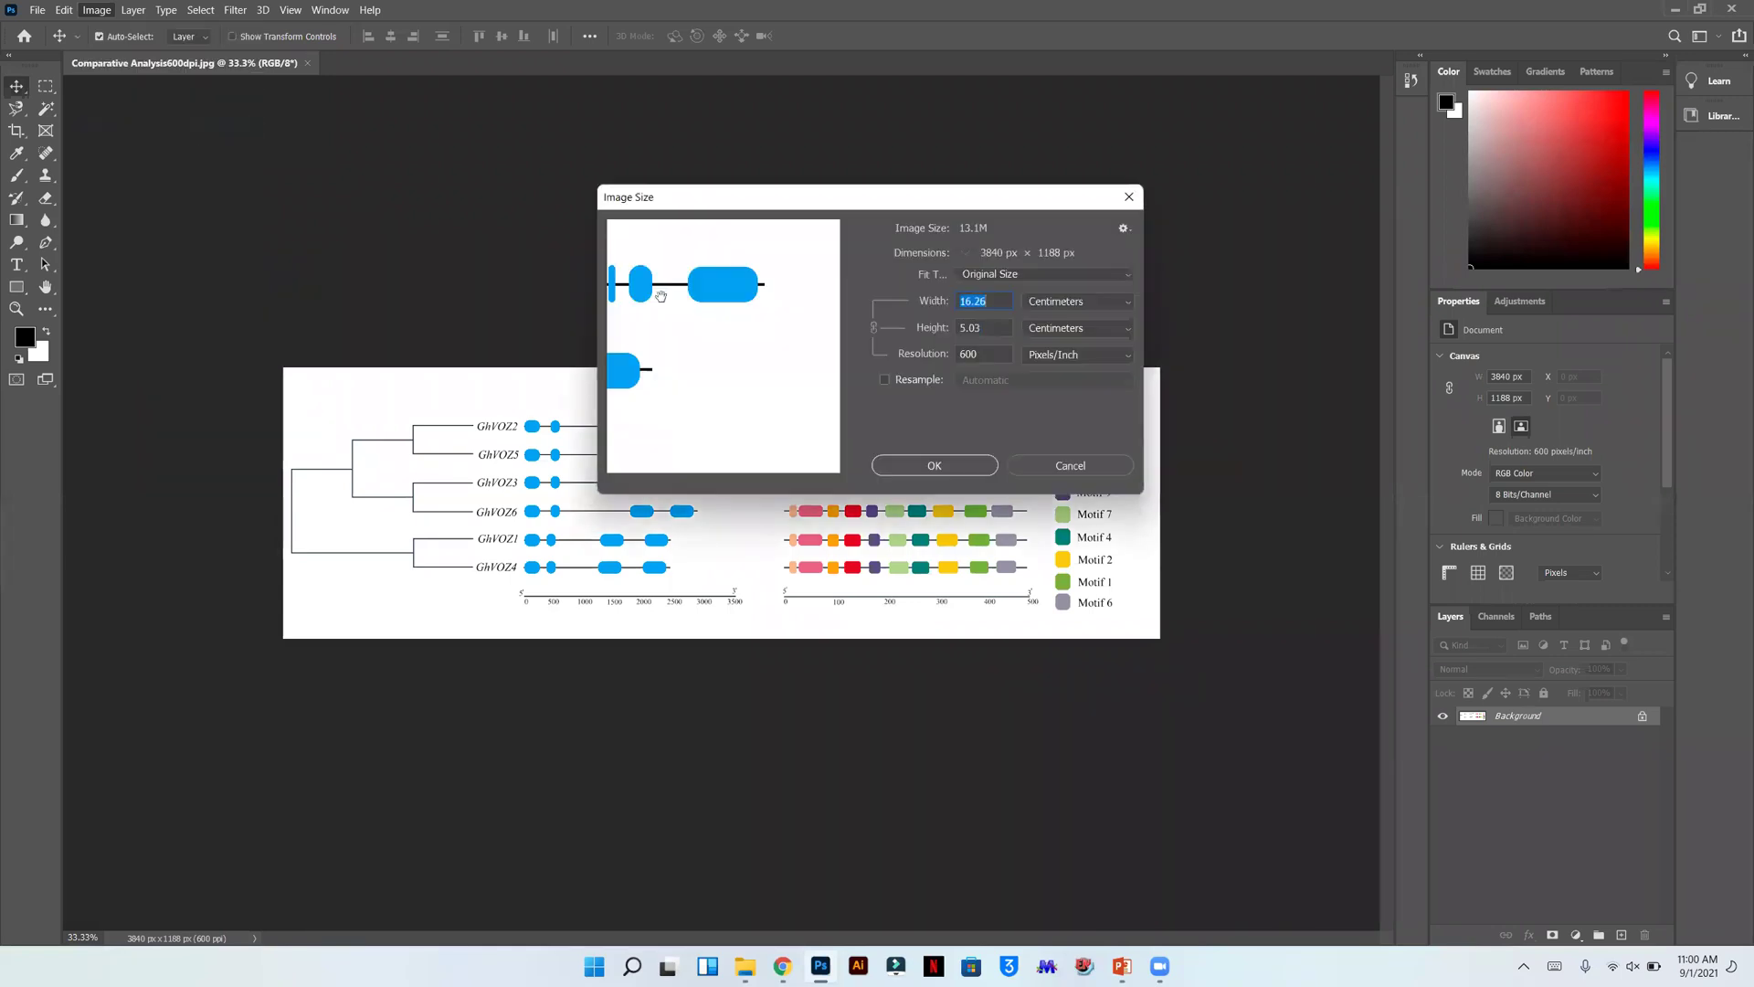
double_click(992, 355)
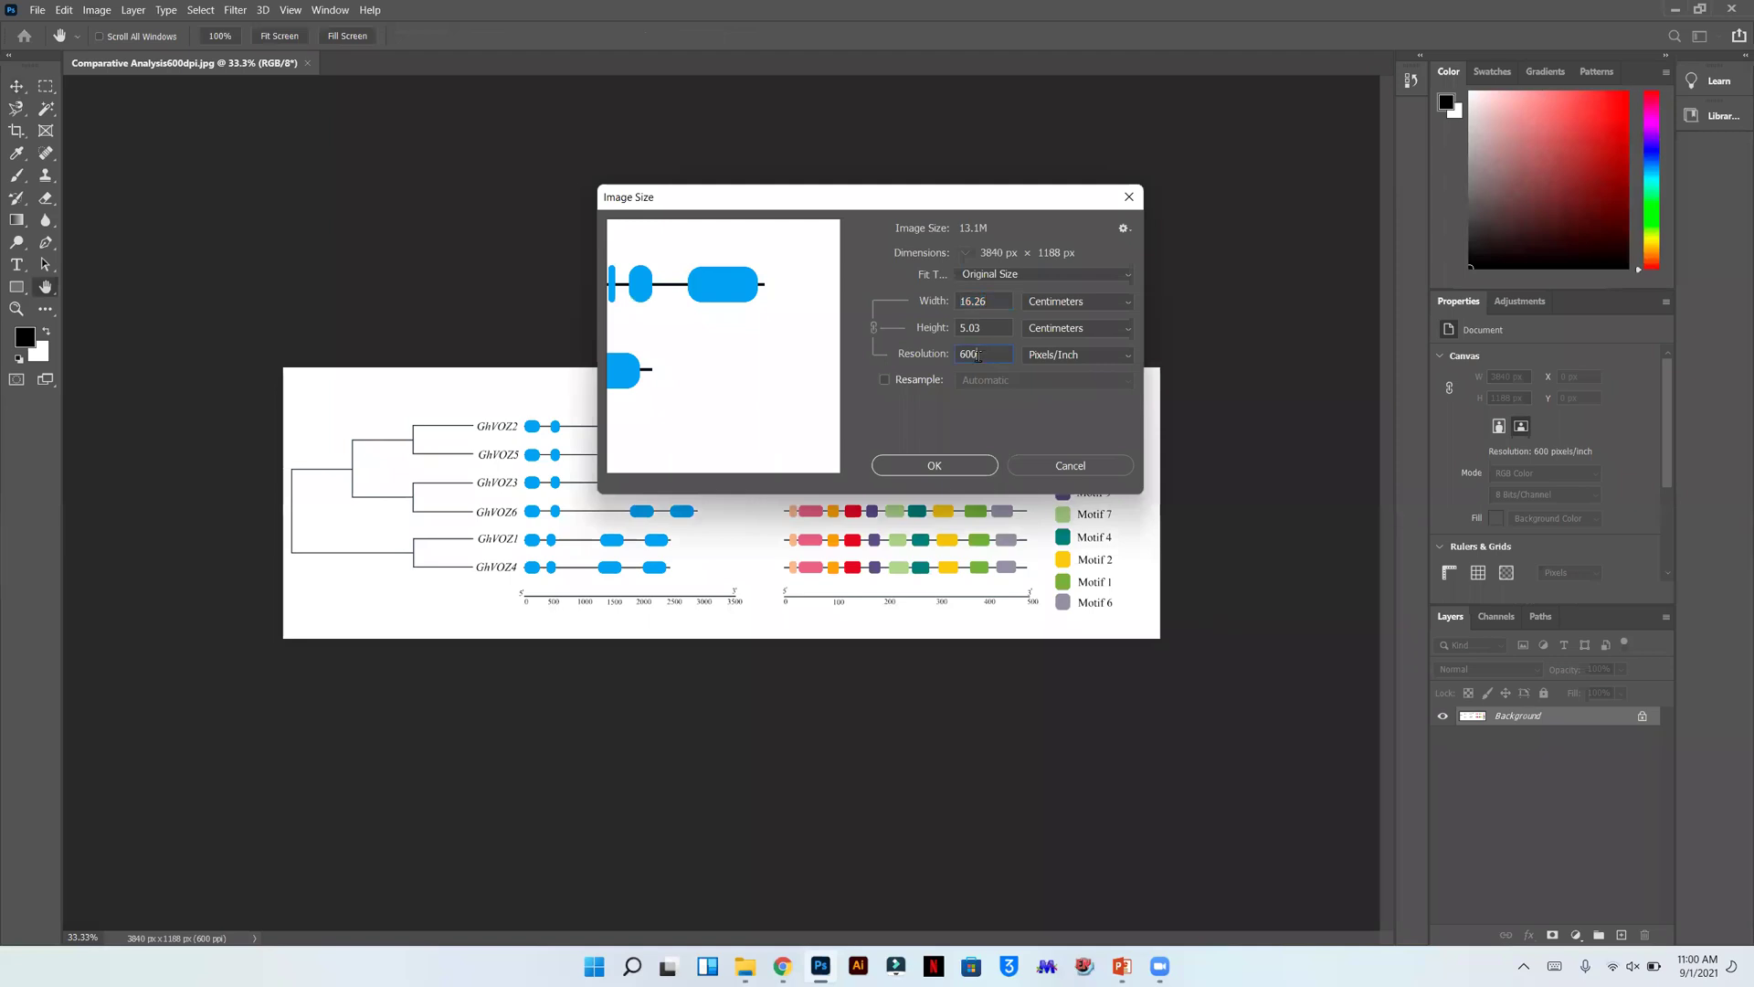
text(1000)
click(963, 468)
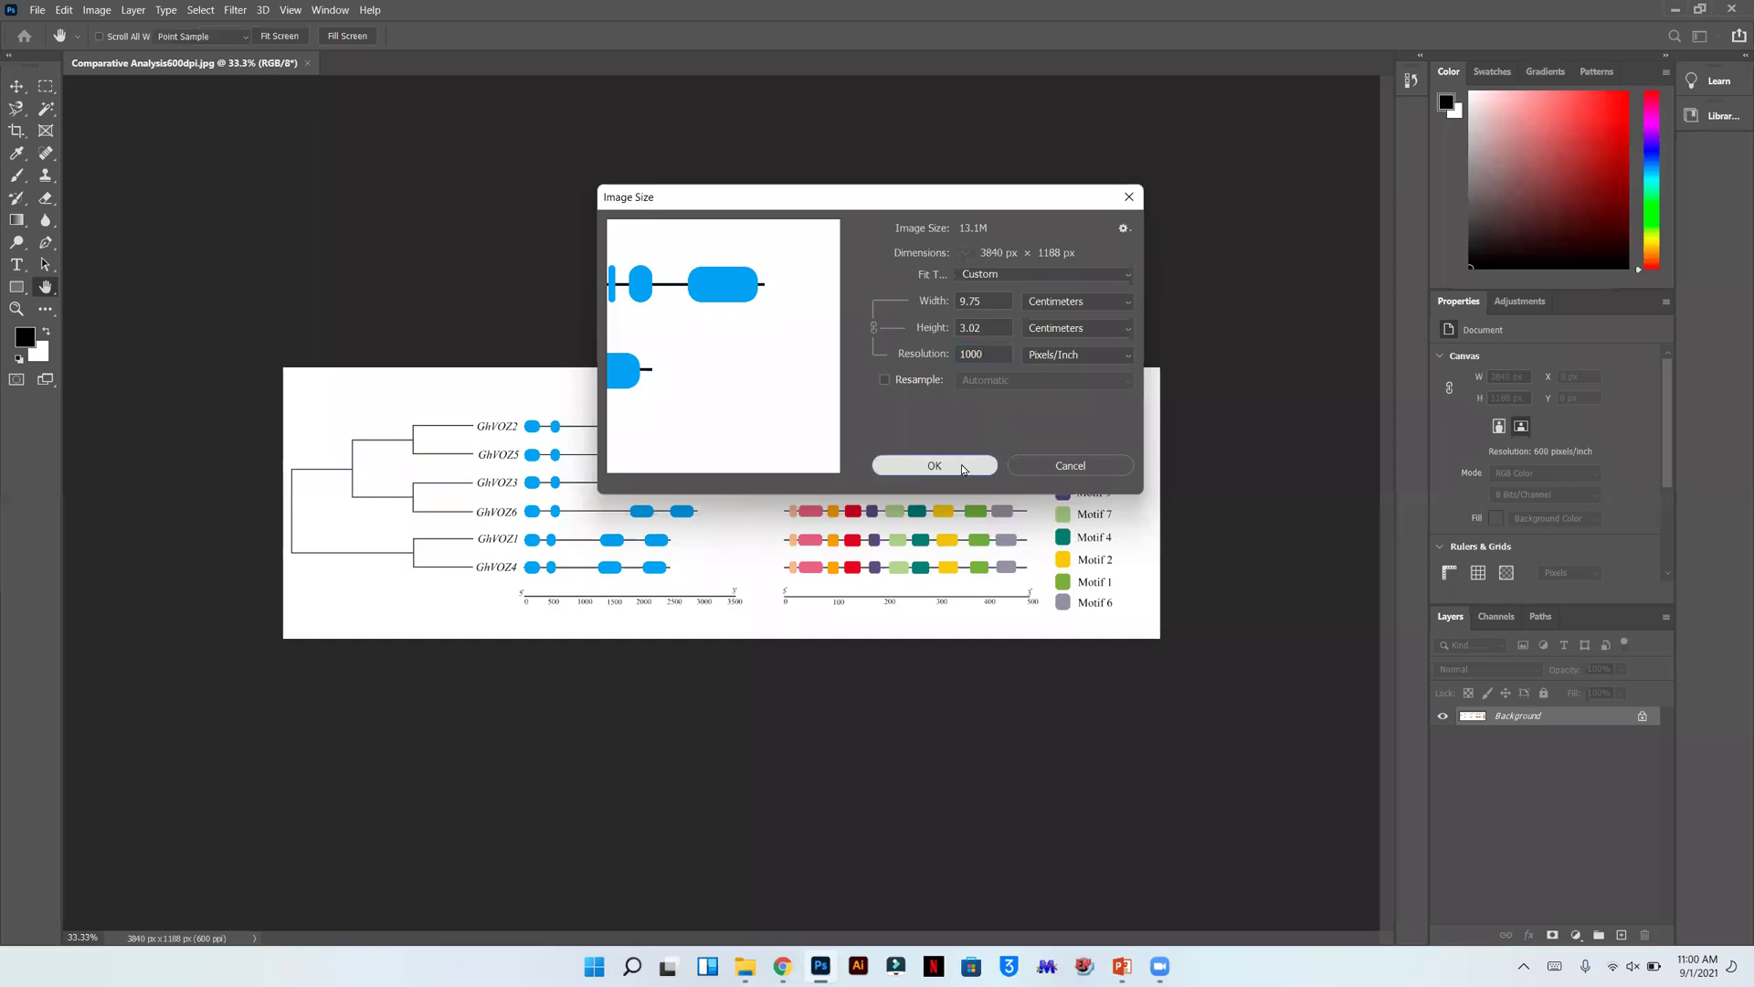
- Save the image as a new JPEG named Comparative Analysis1000dpi in the GRC Sample for Practice folder at Maximum quality 12
click(35, 10)
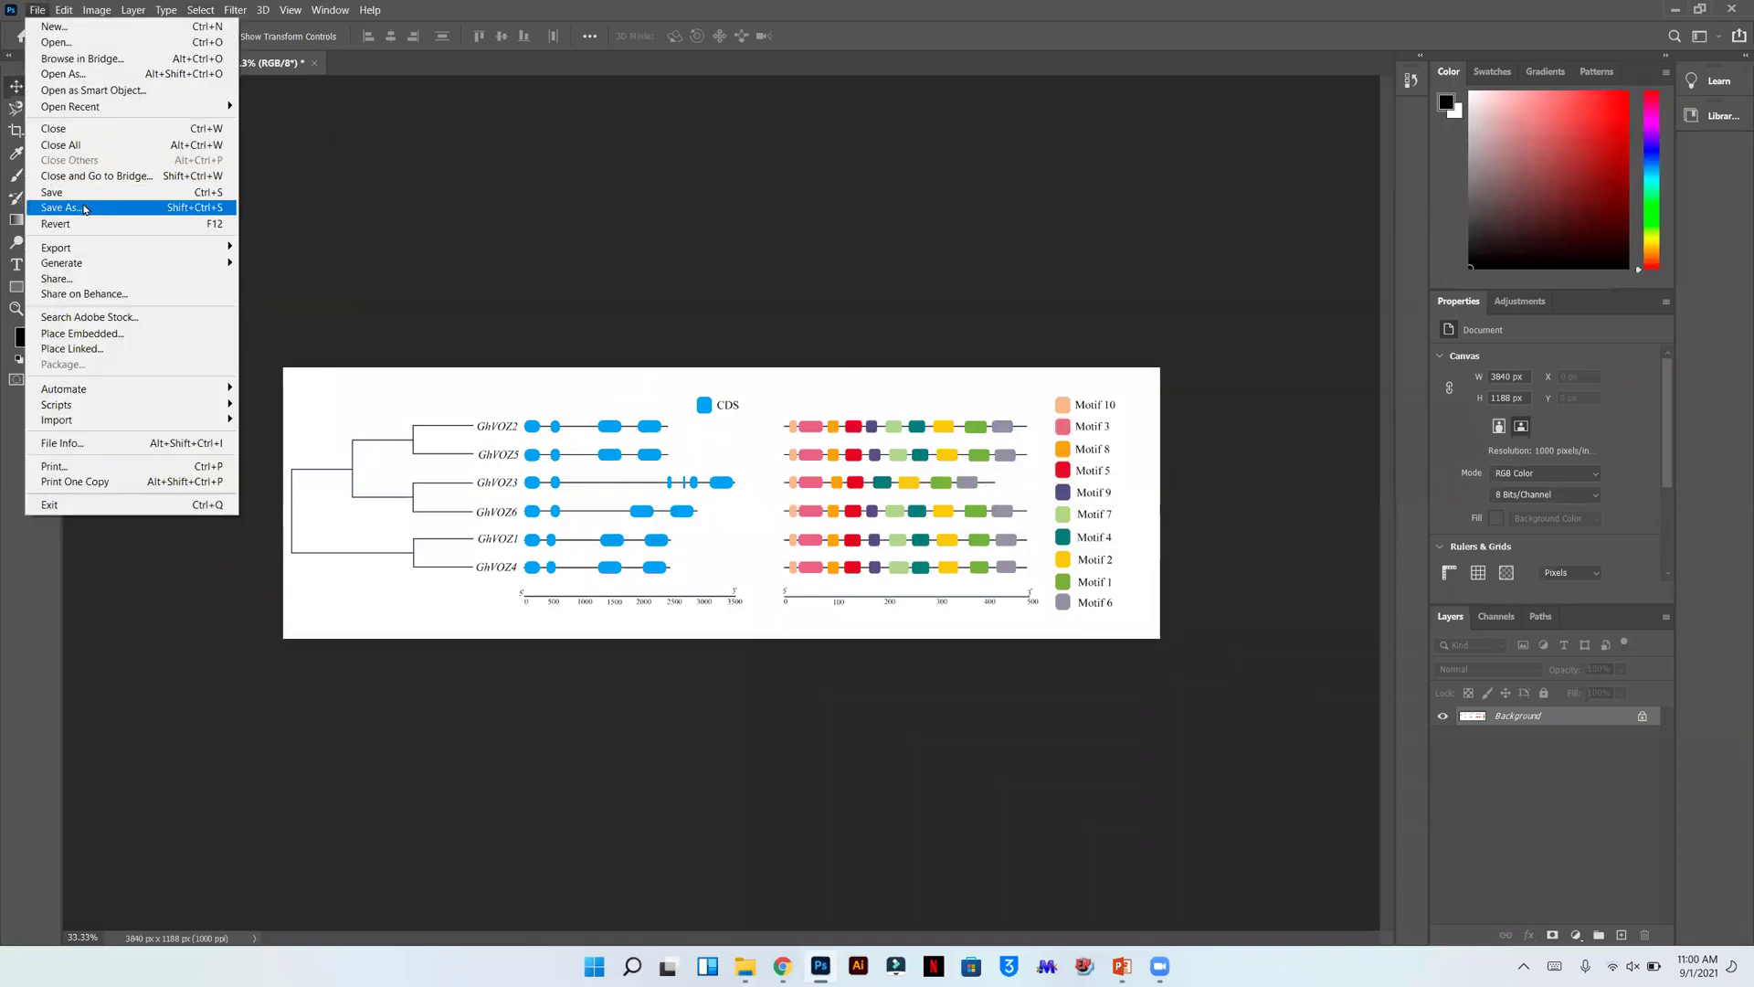
click(210, 207)
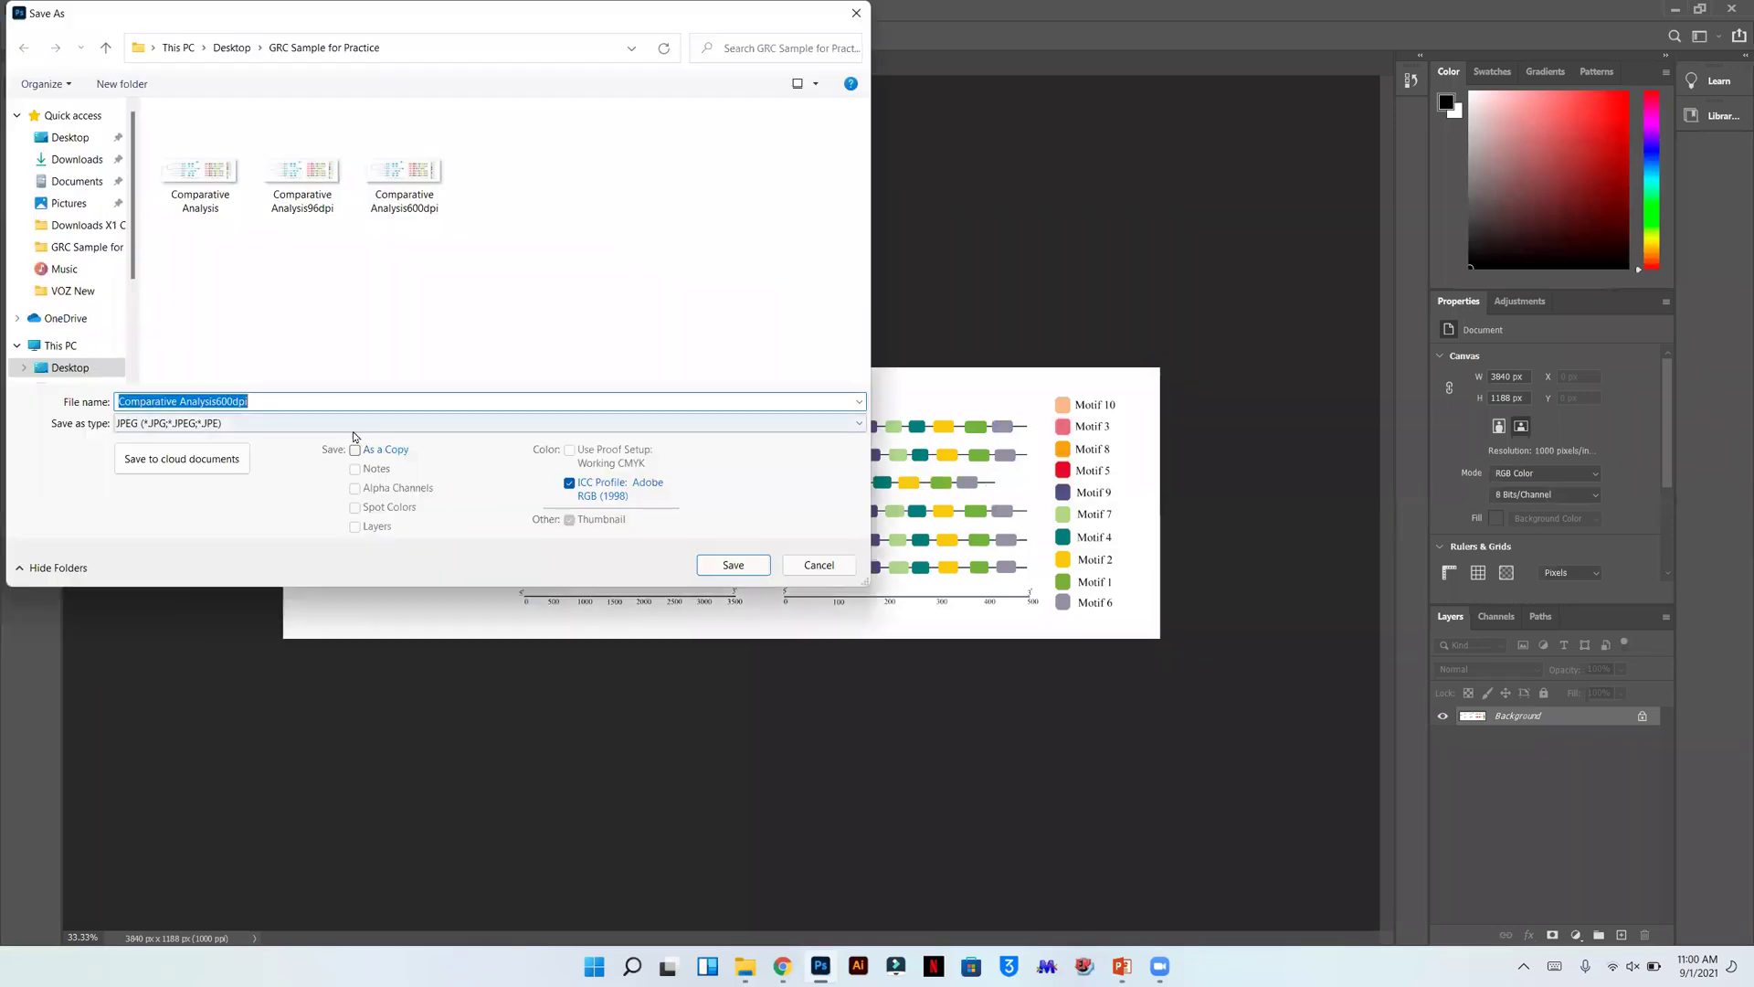
click(236, 402)
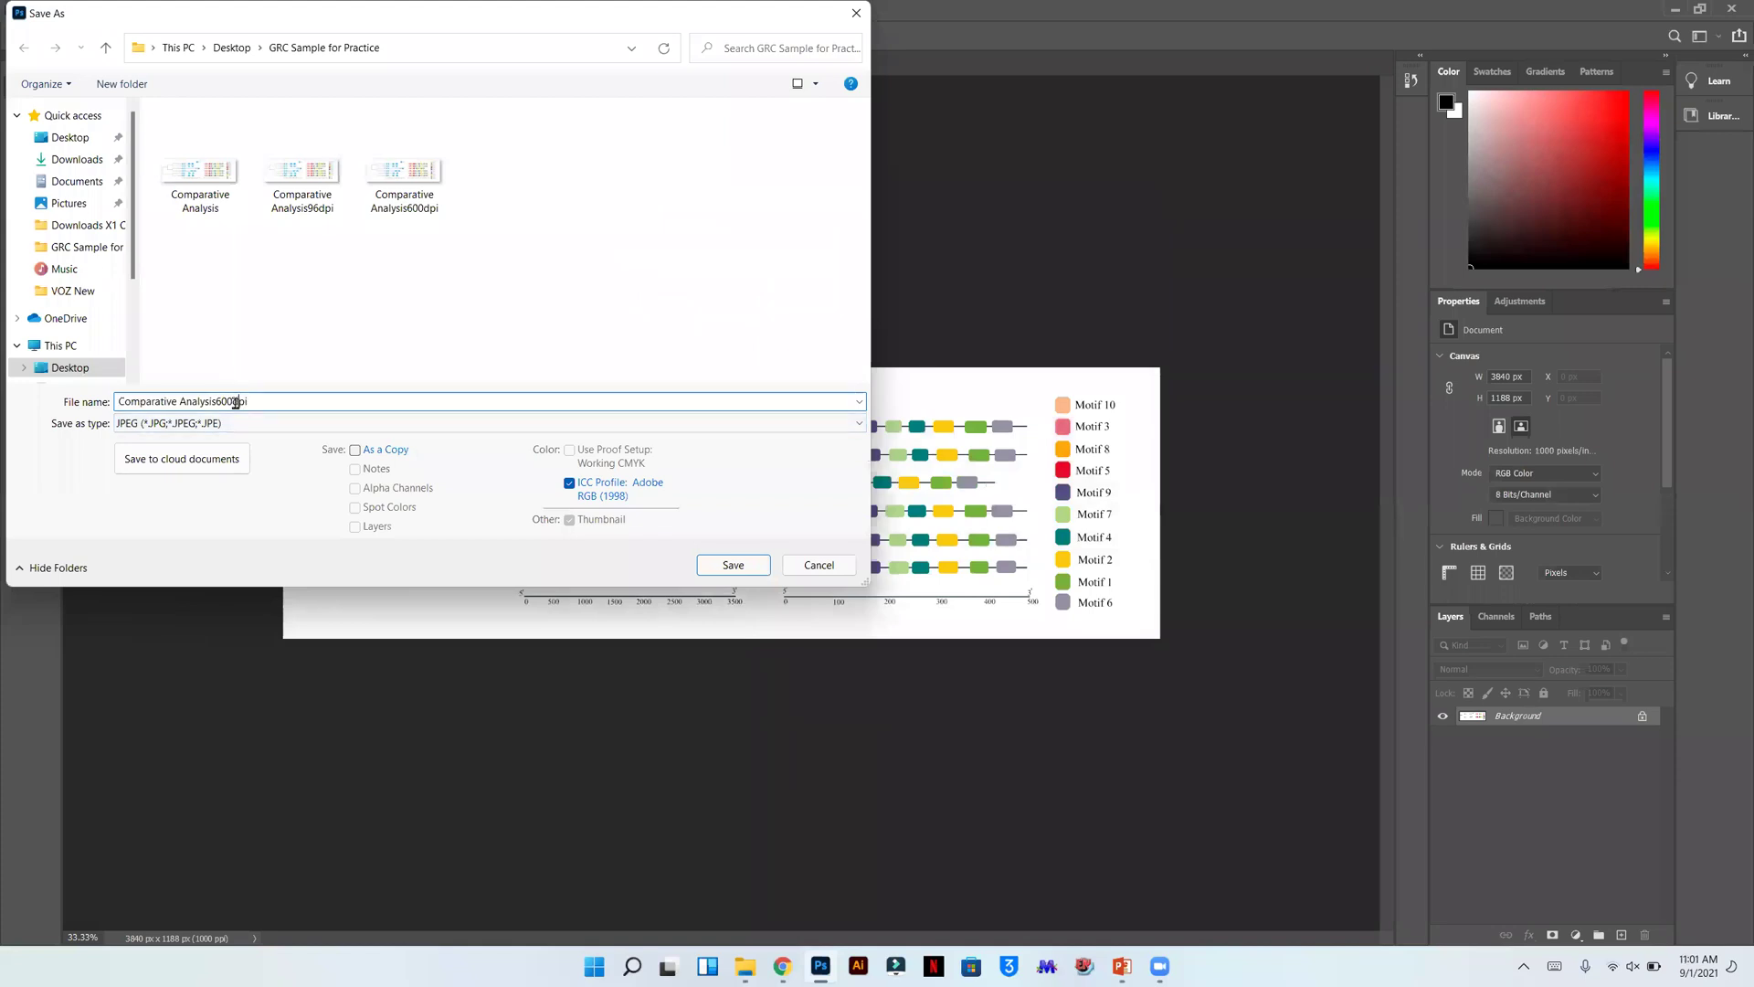
key(Left)
key(Left)
key(shift+Left)
key(shift+Right)
key(shift+Right)
text(1000)
click(734, 568)
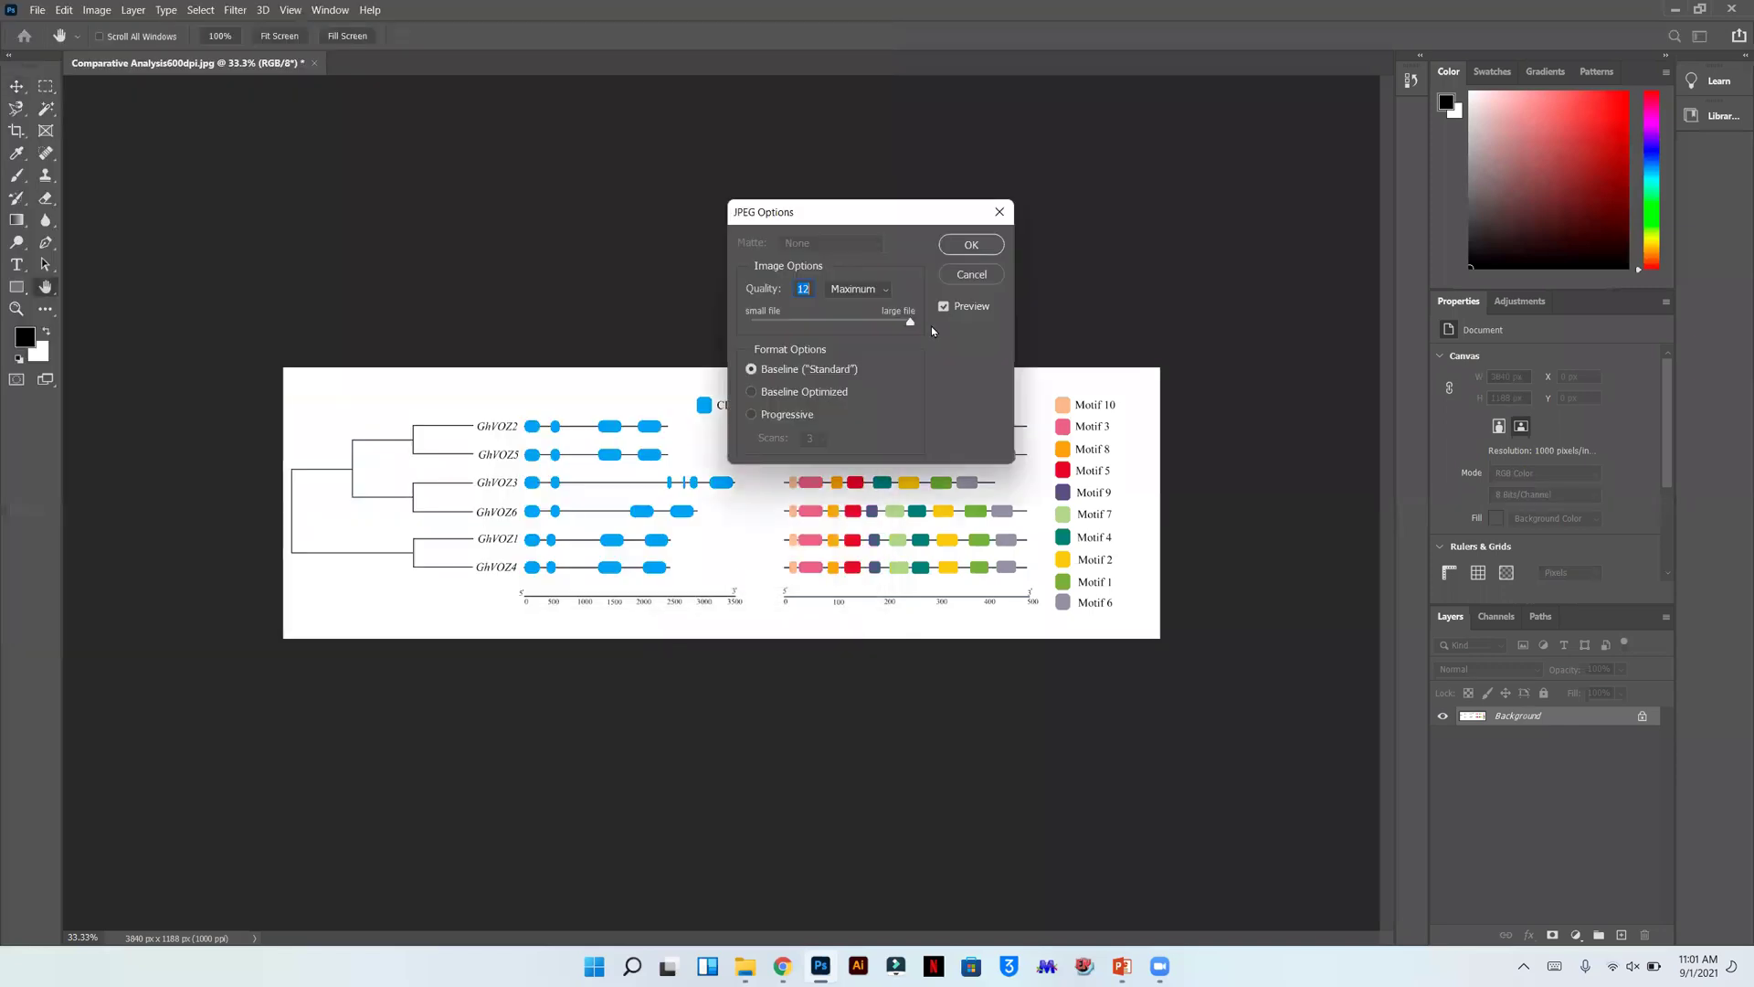
click(971, 244)
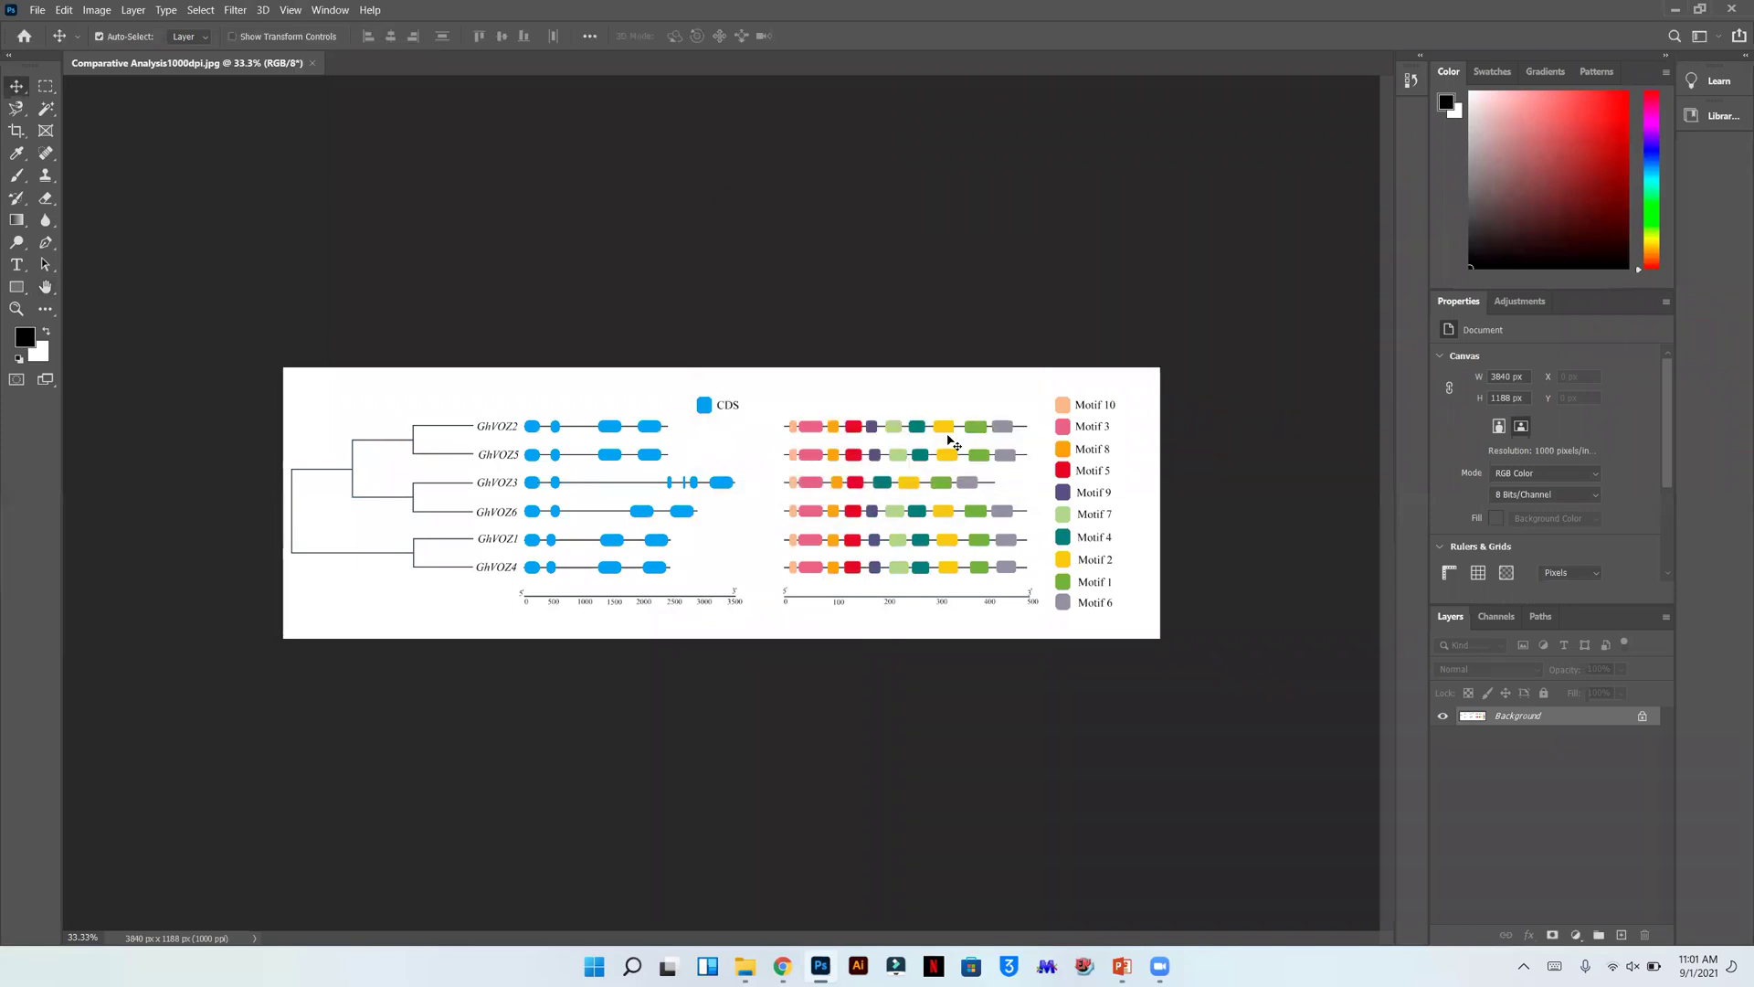
- Switch to File Explorer, check the resolution details in the properties of Comparative Analysis1000dpi, and close the properties
key(super+Tab)
key(Right)
key(Right)
key(Return)
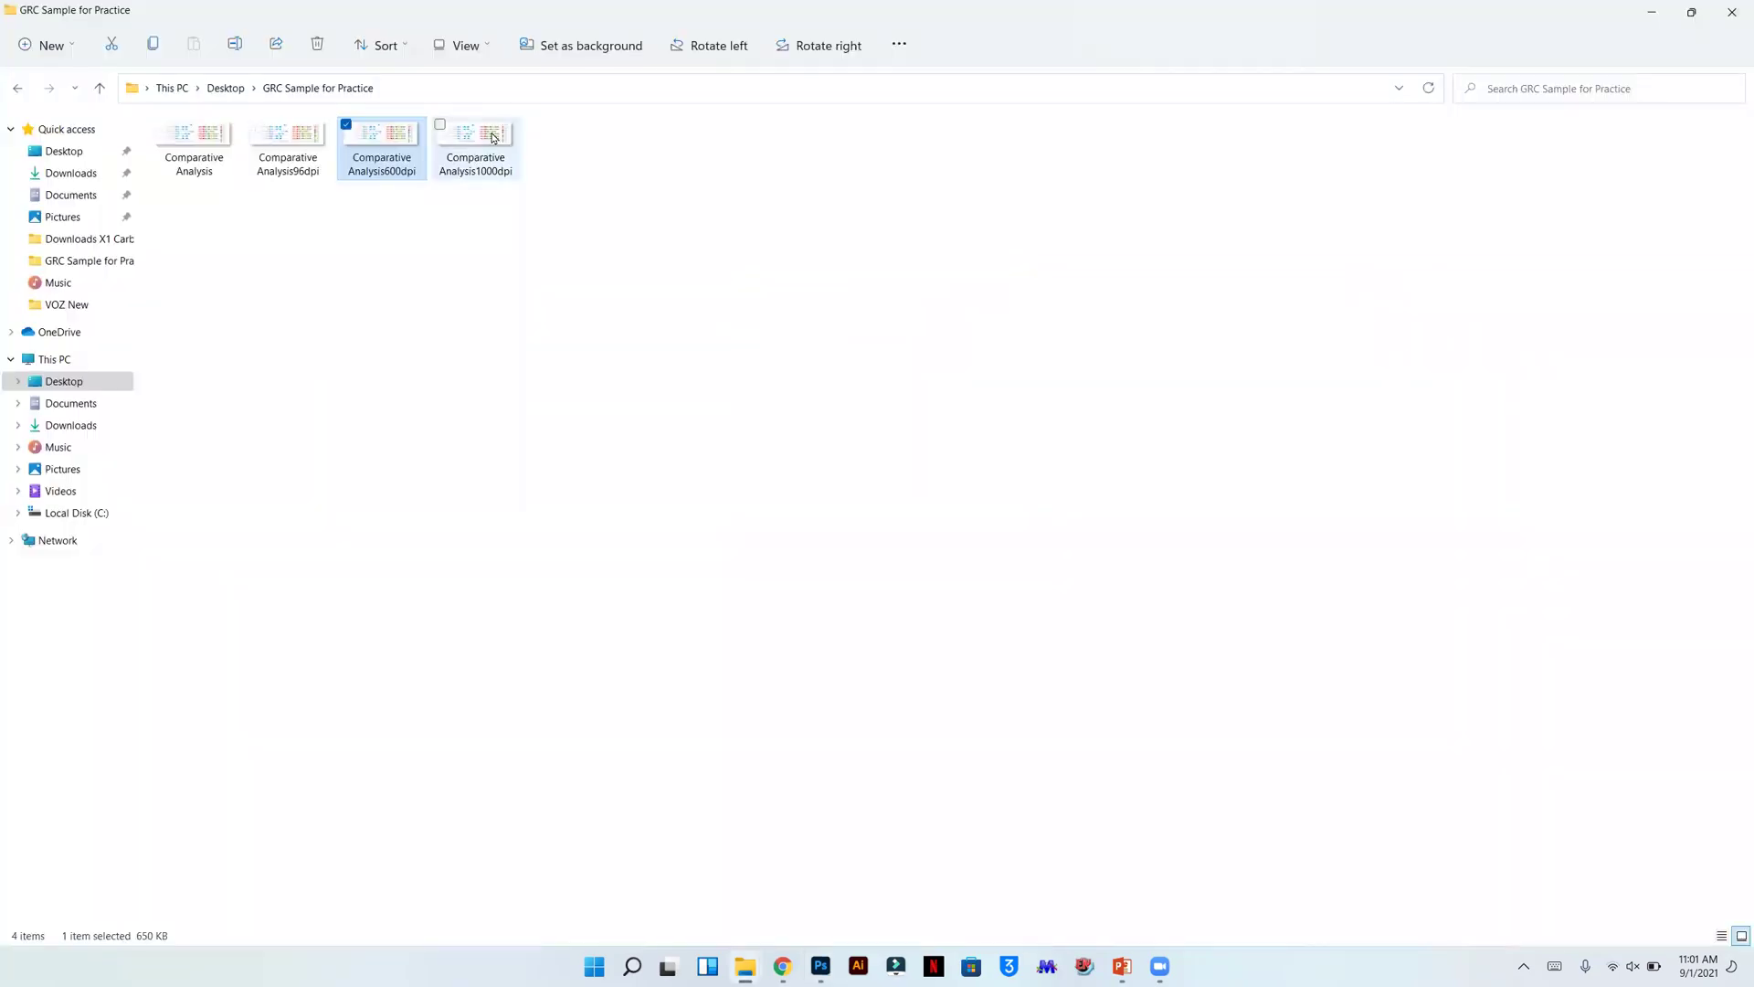
right_click(493, 137)
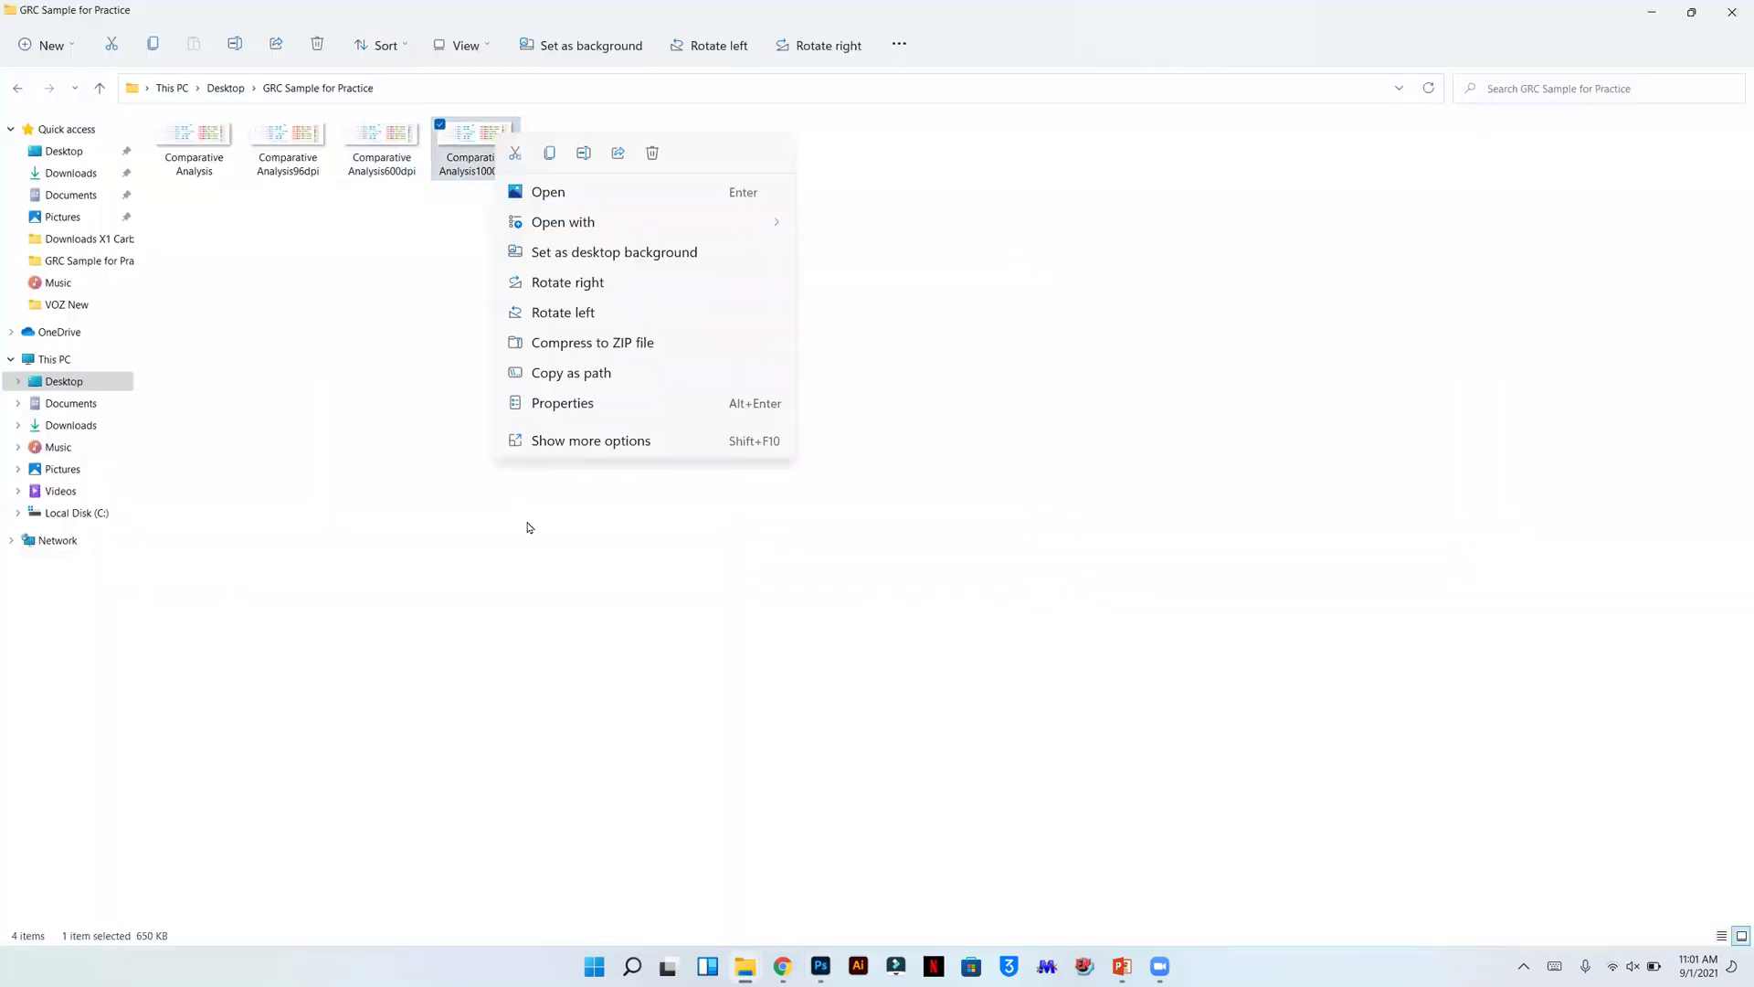
click(591, 406)
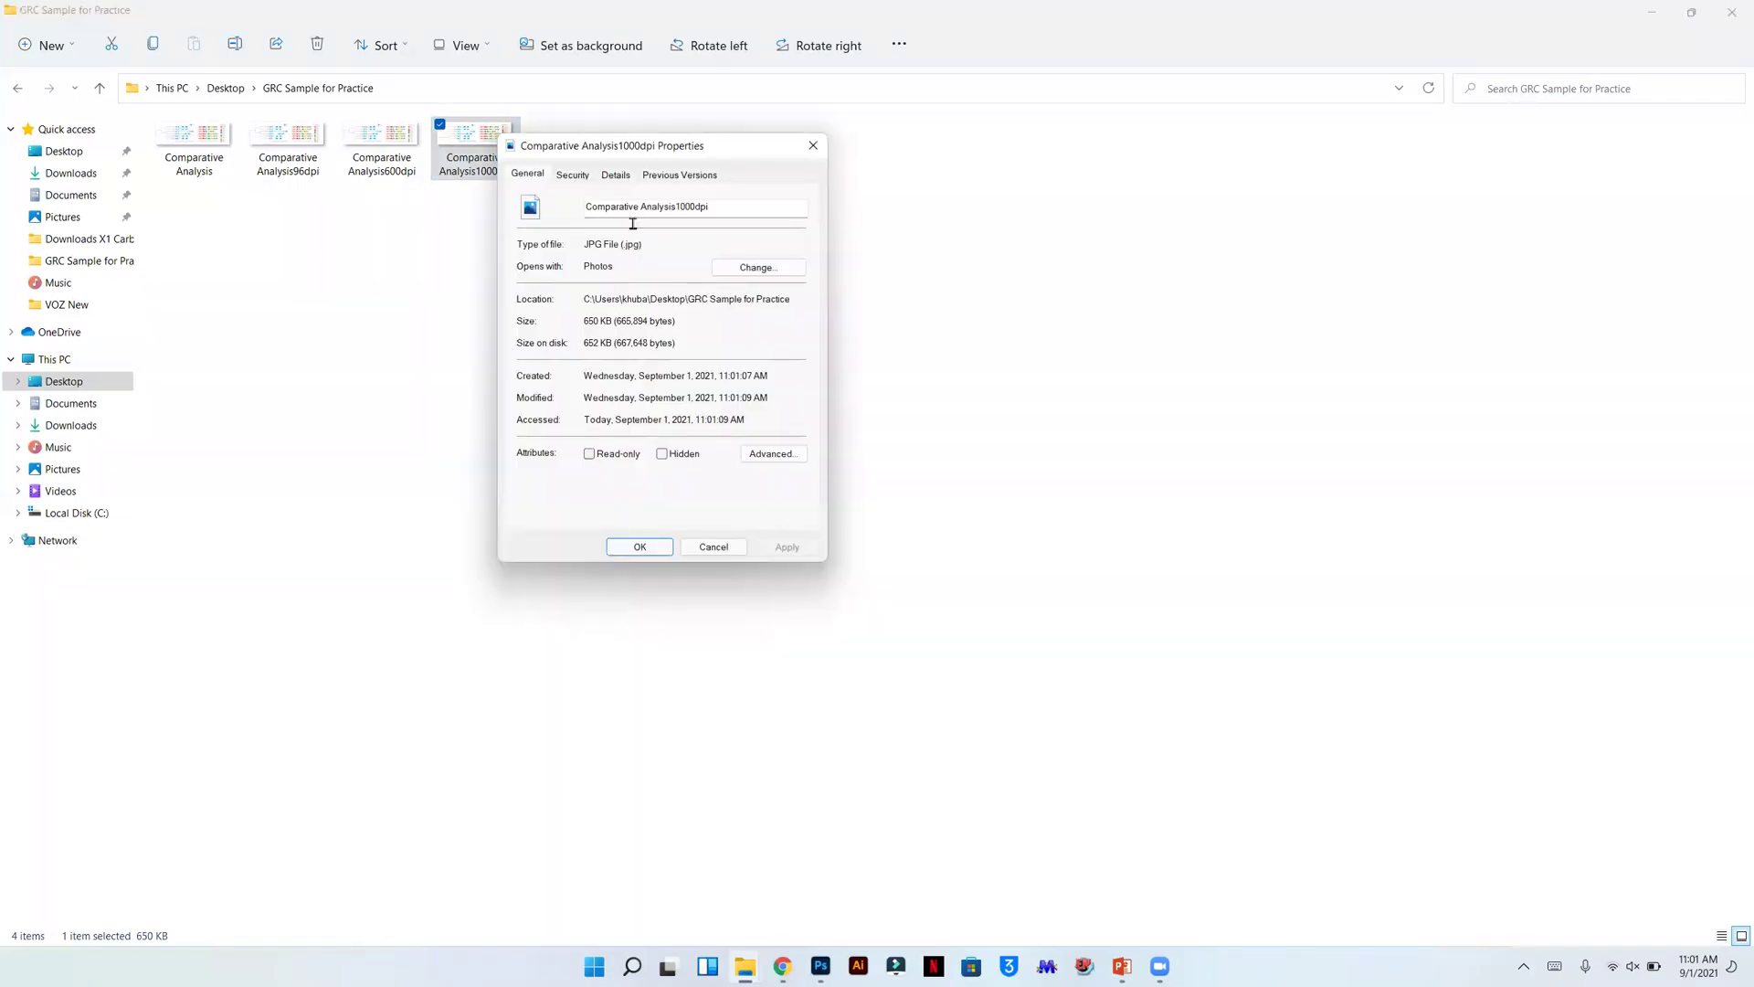
click(613, 174)
drag(802, 259, 811, 303)
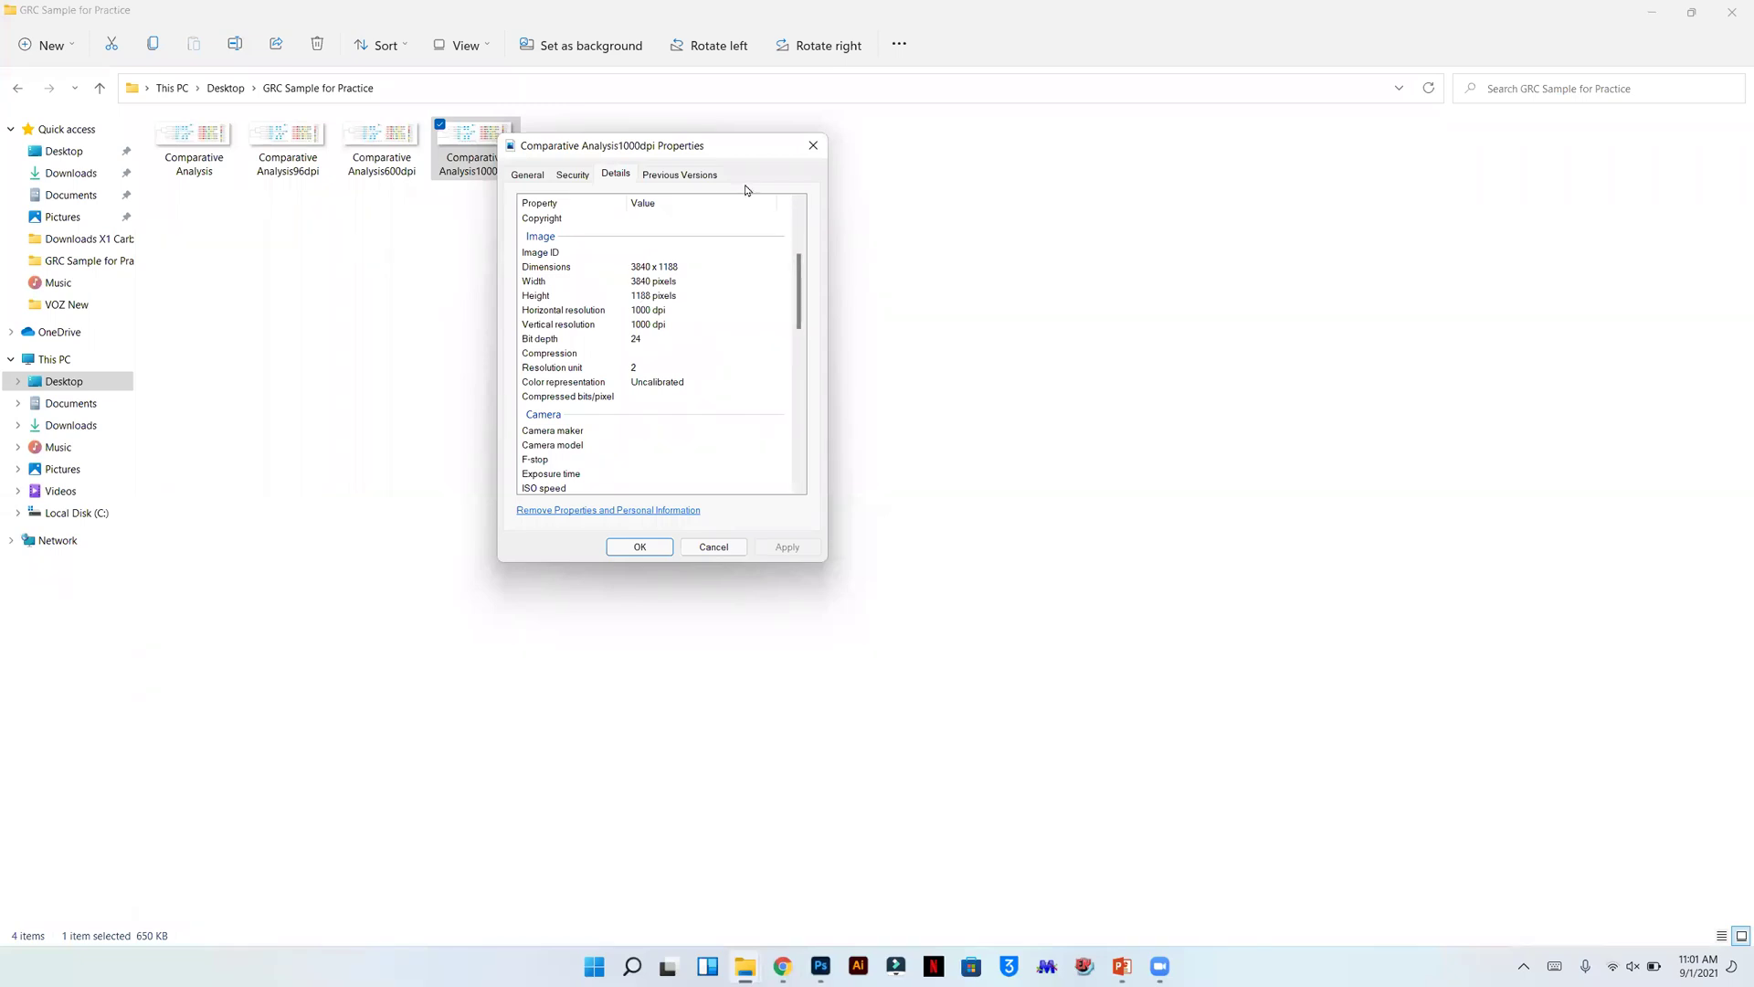
click(813, 145)
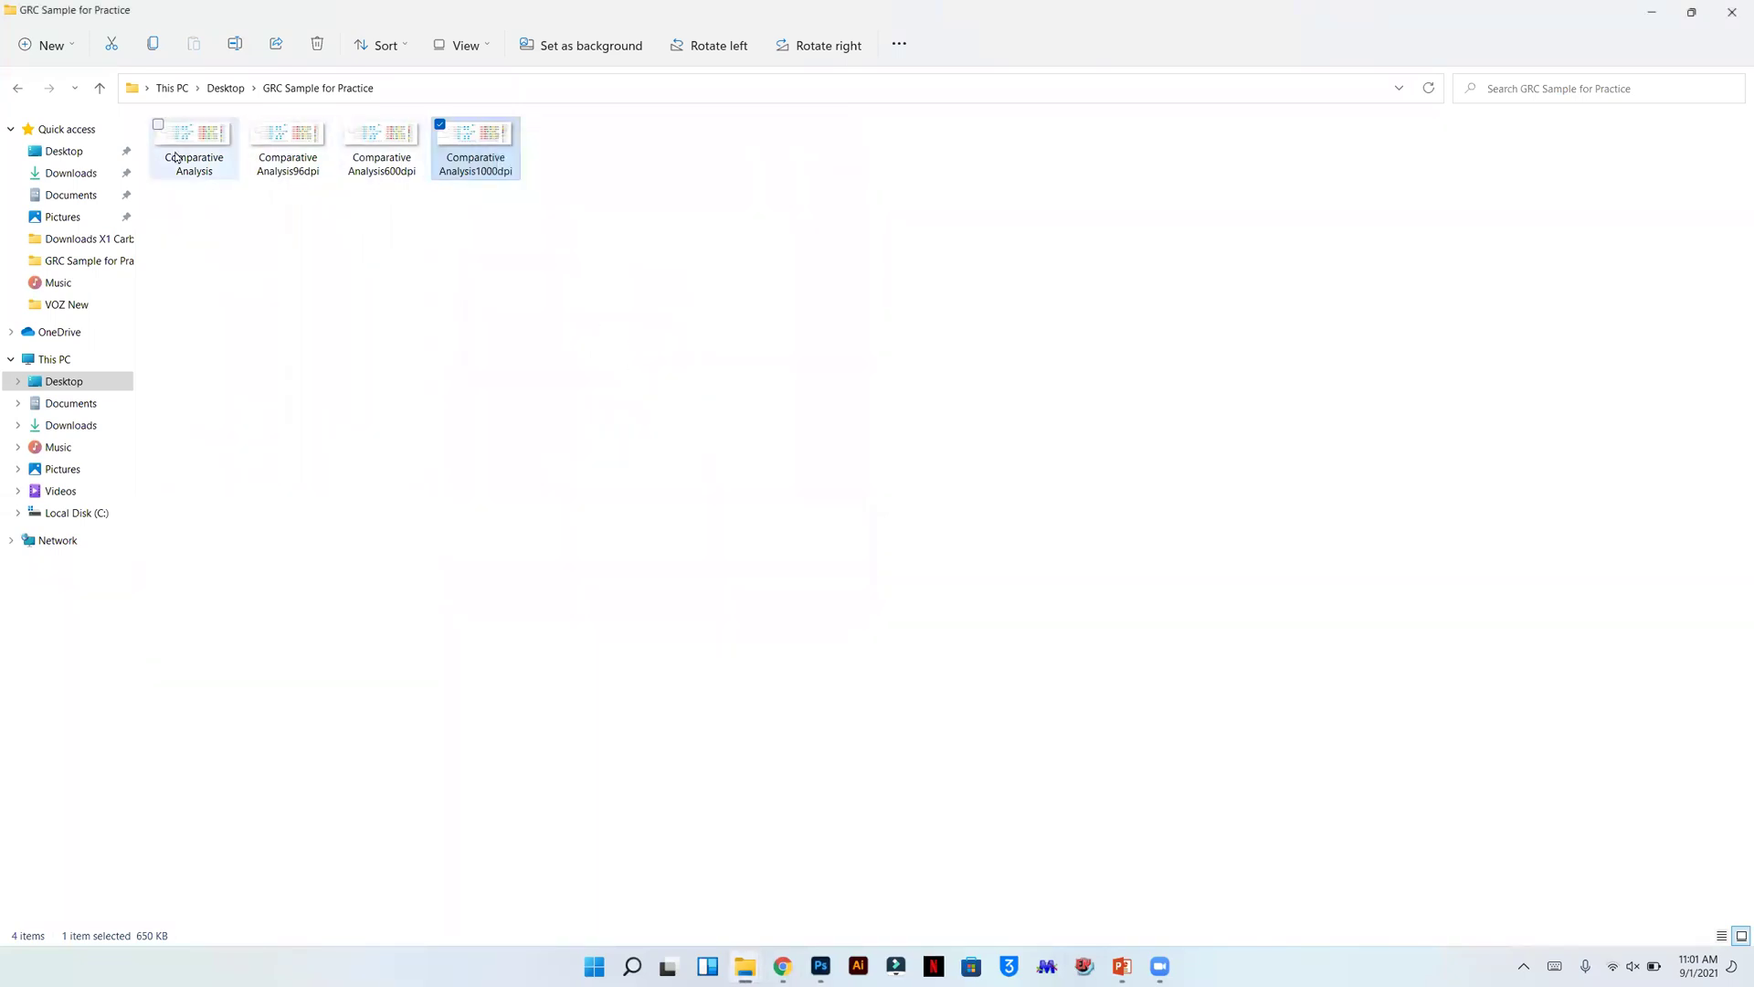
- Open the Comparative Analysis96dpi image in Photos and enlarge the viewer window
click(301, 138)
double_click(301, 138)
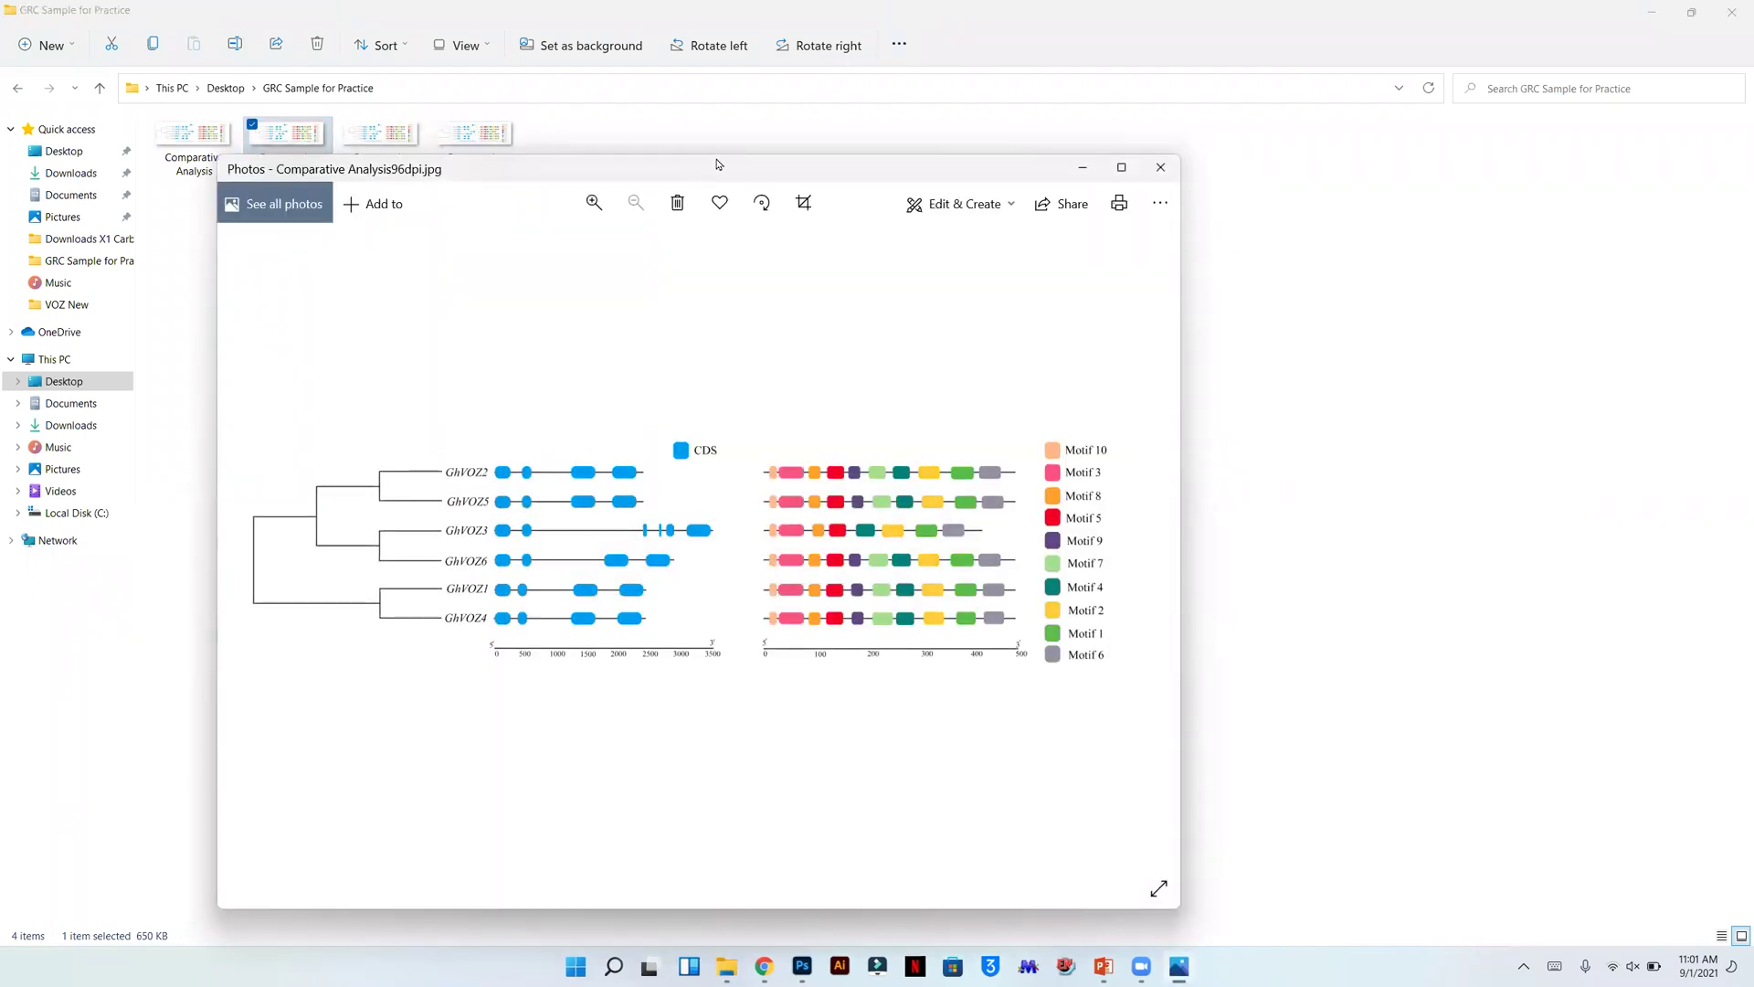
double_click(716, 158)
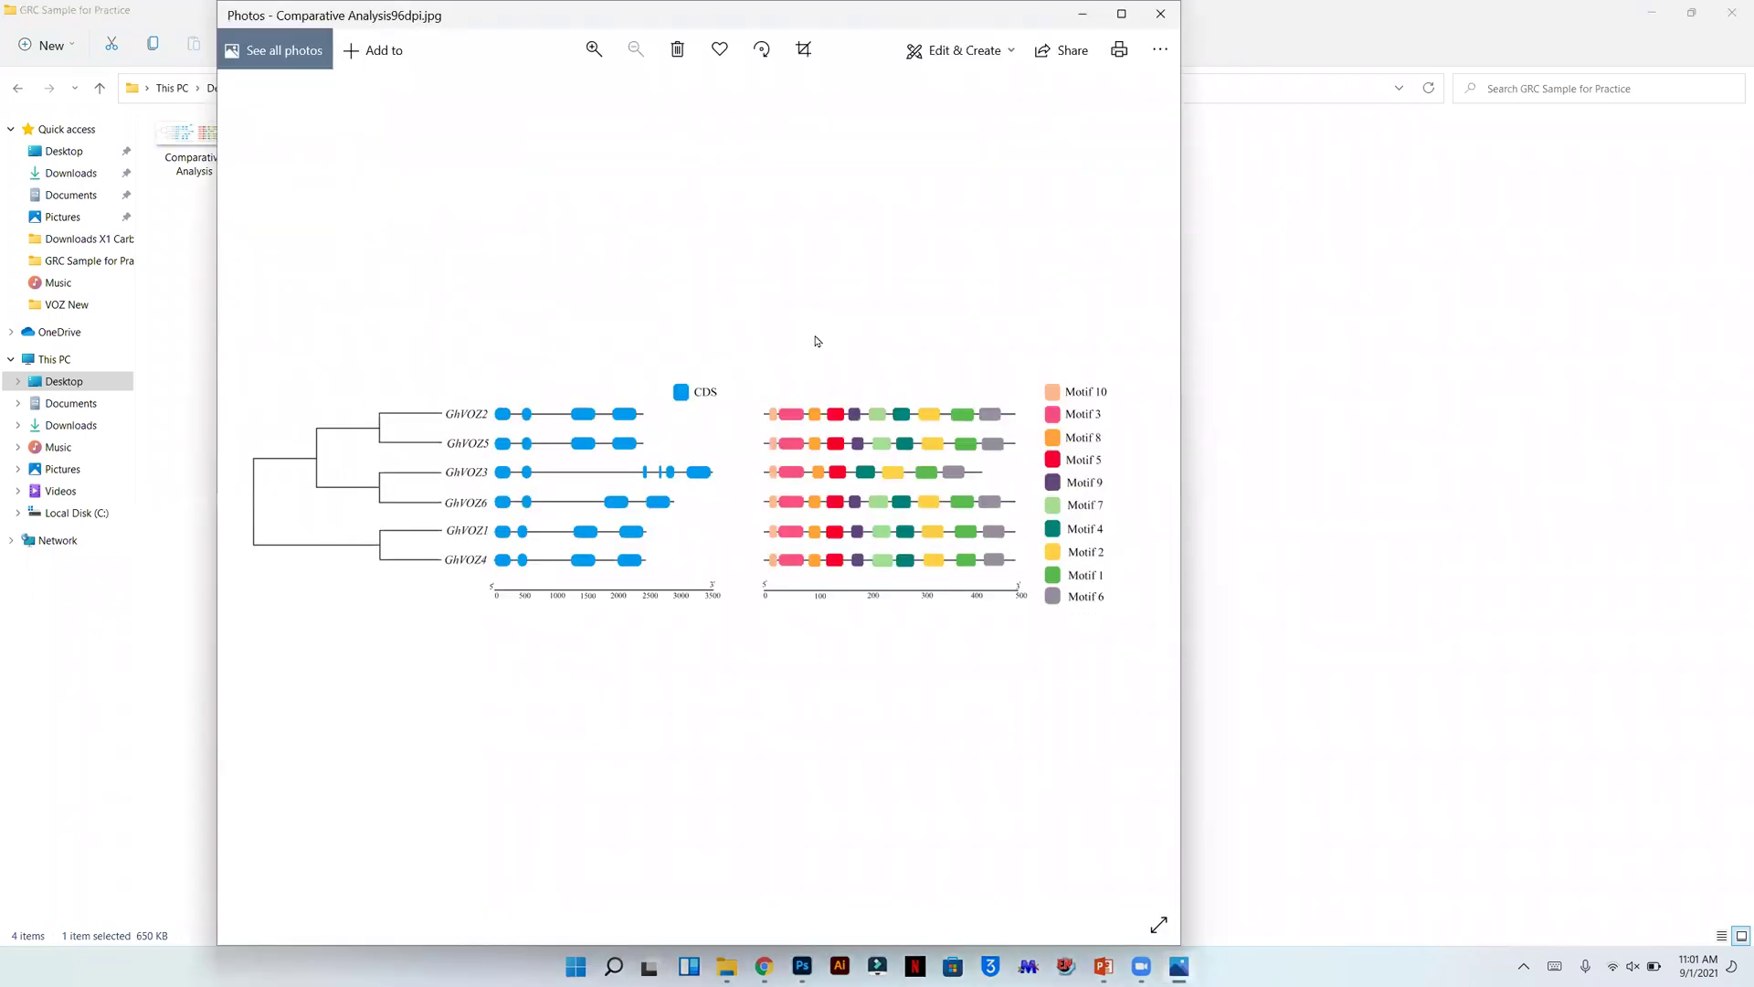
- Maximize the Photos viewer and compare the 600 dpi and 1000 dpi versions of the figure by switching between them
double_click(461, 27)
key(Left)
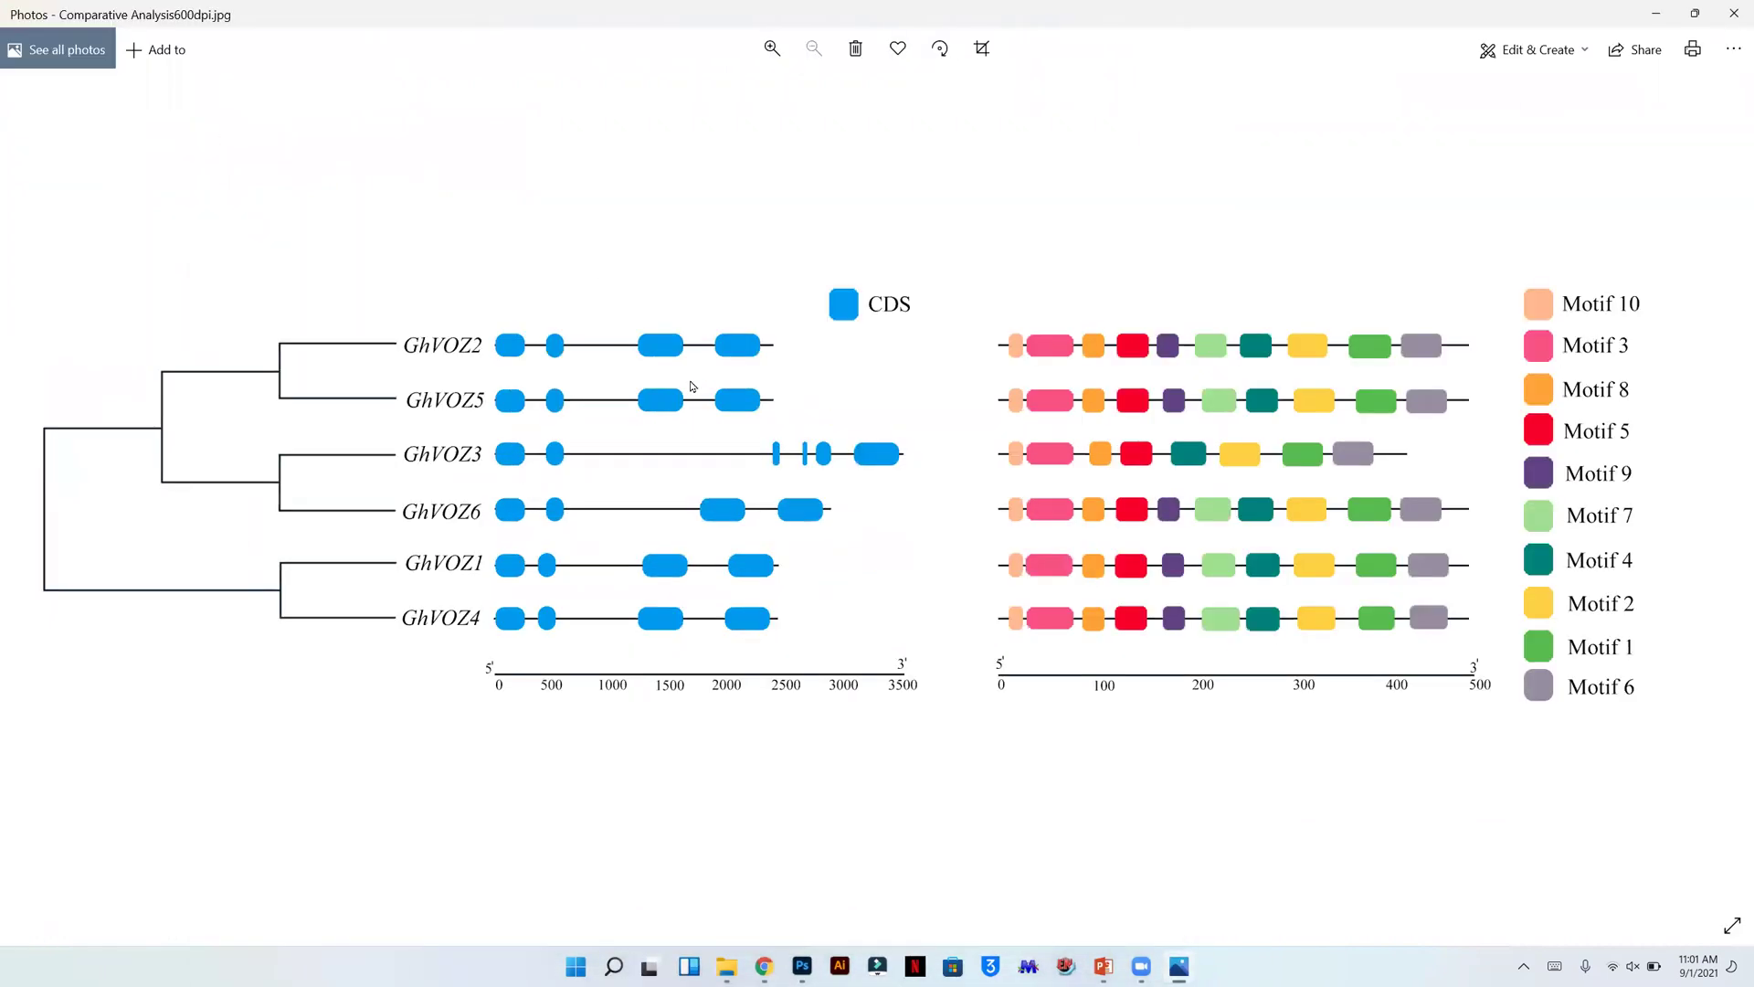
key(Right)
key(Left)
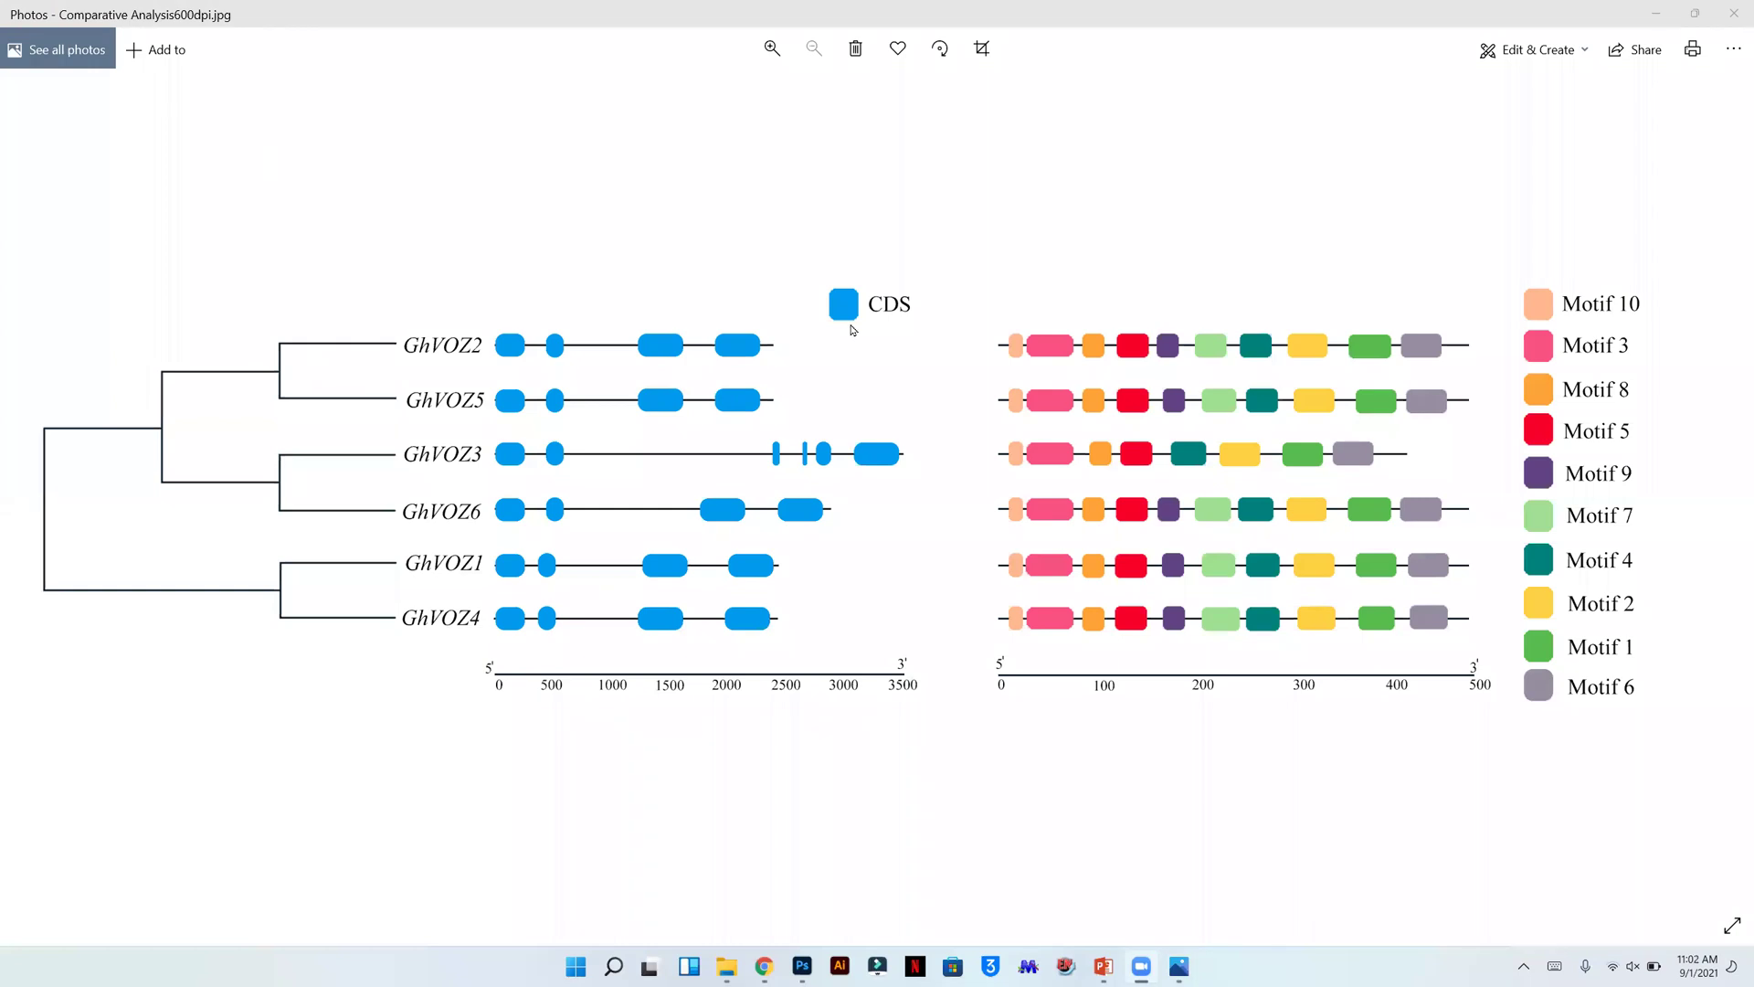
click(788, 485)
key(Right)
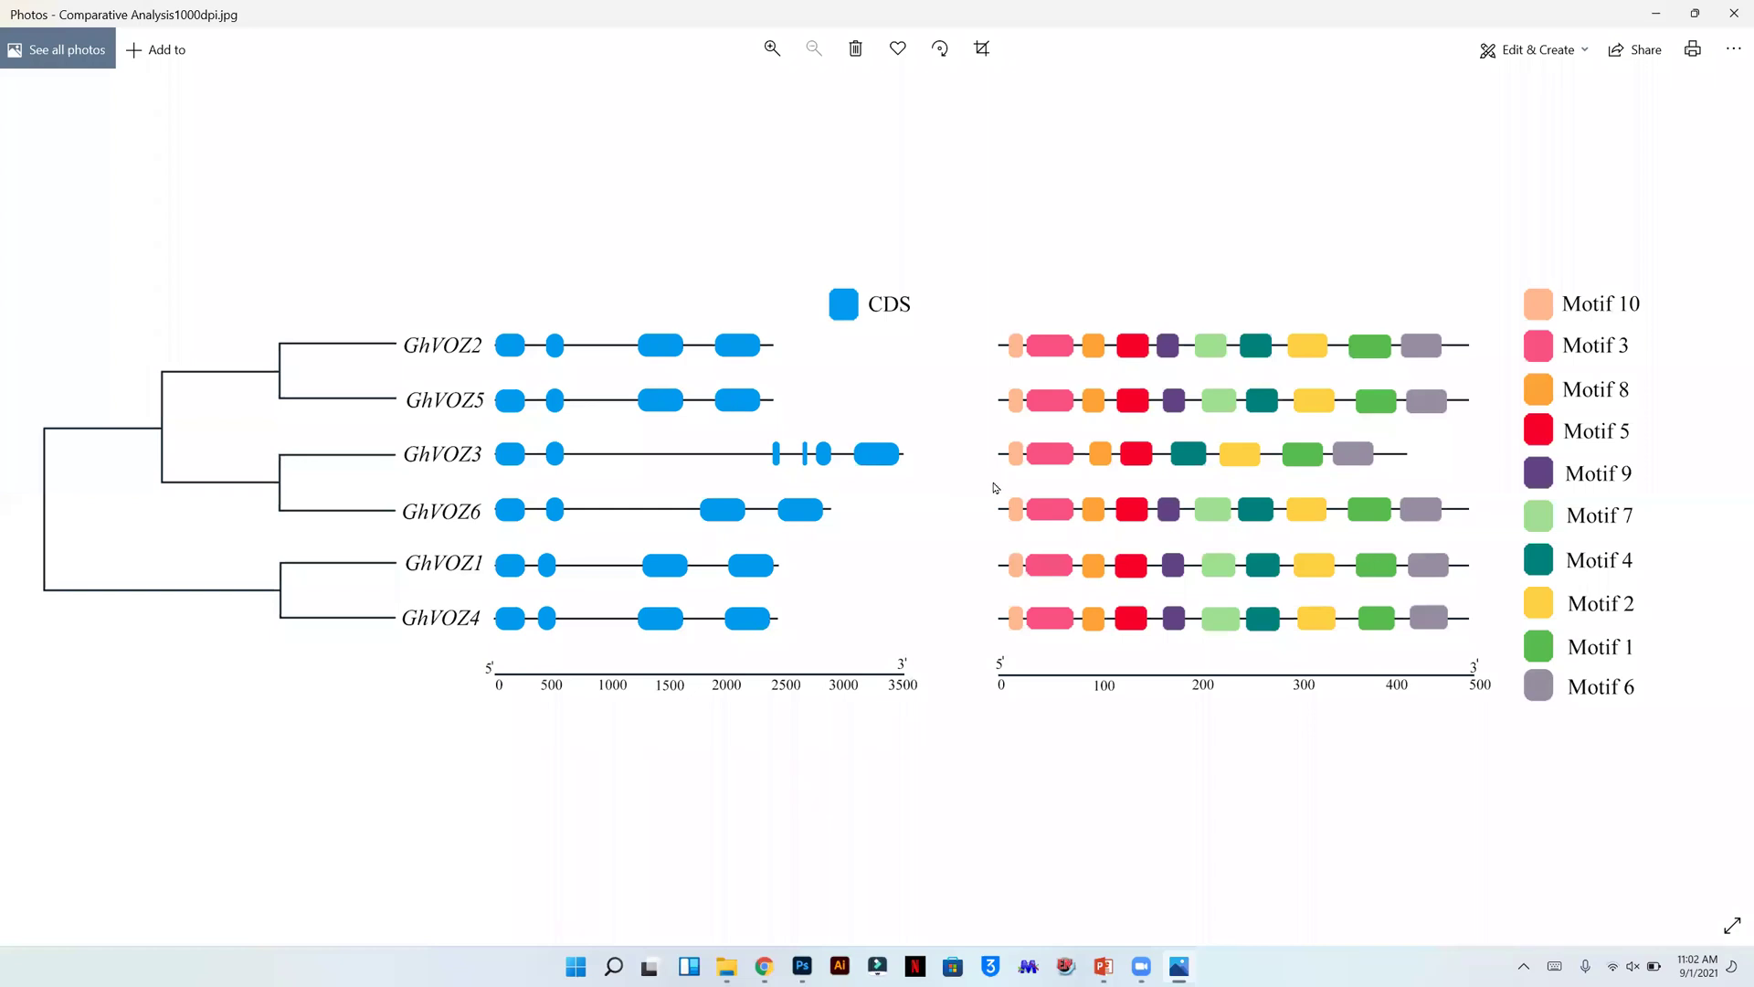
- Bring up Comparative Analysis600dpi, inspect the edges of its blue CDS shapes at high magnification, and return to the full figure
key(Right)
key(Right)
scroll(874, 390, up, 6)
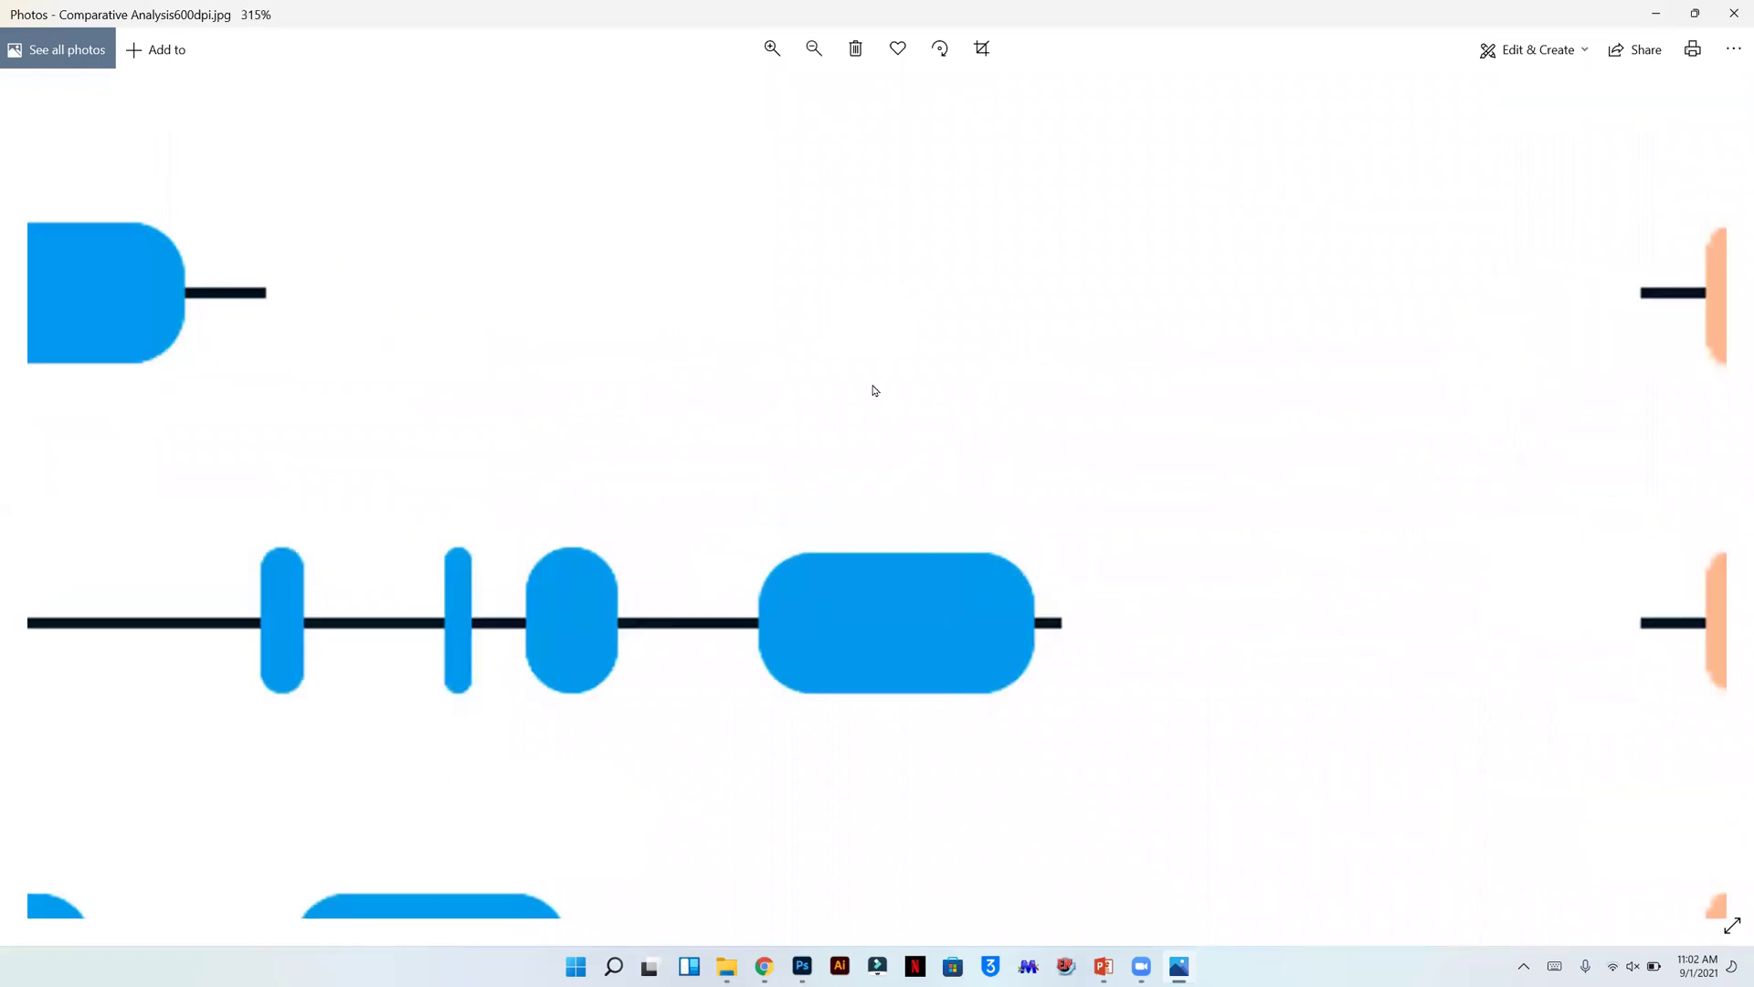
scroll(874, 390, down, 6)
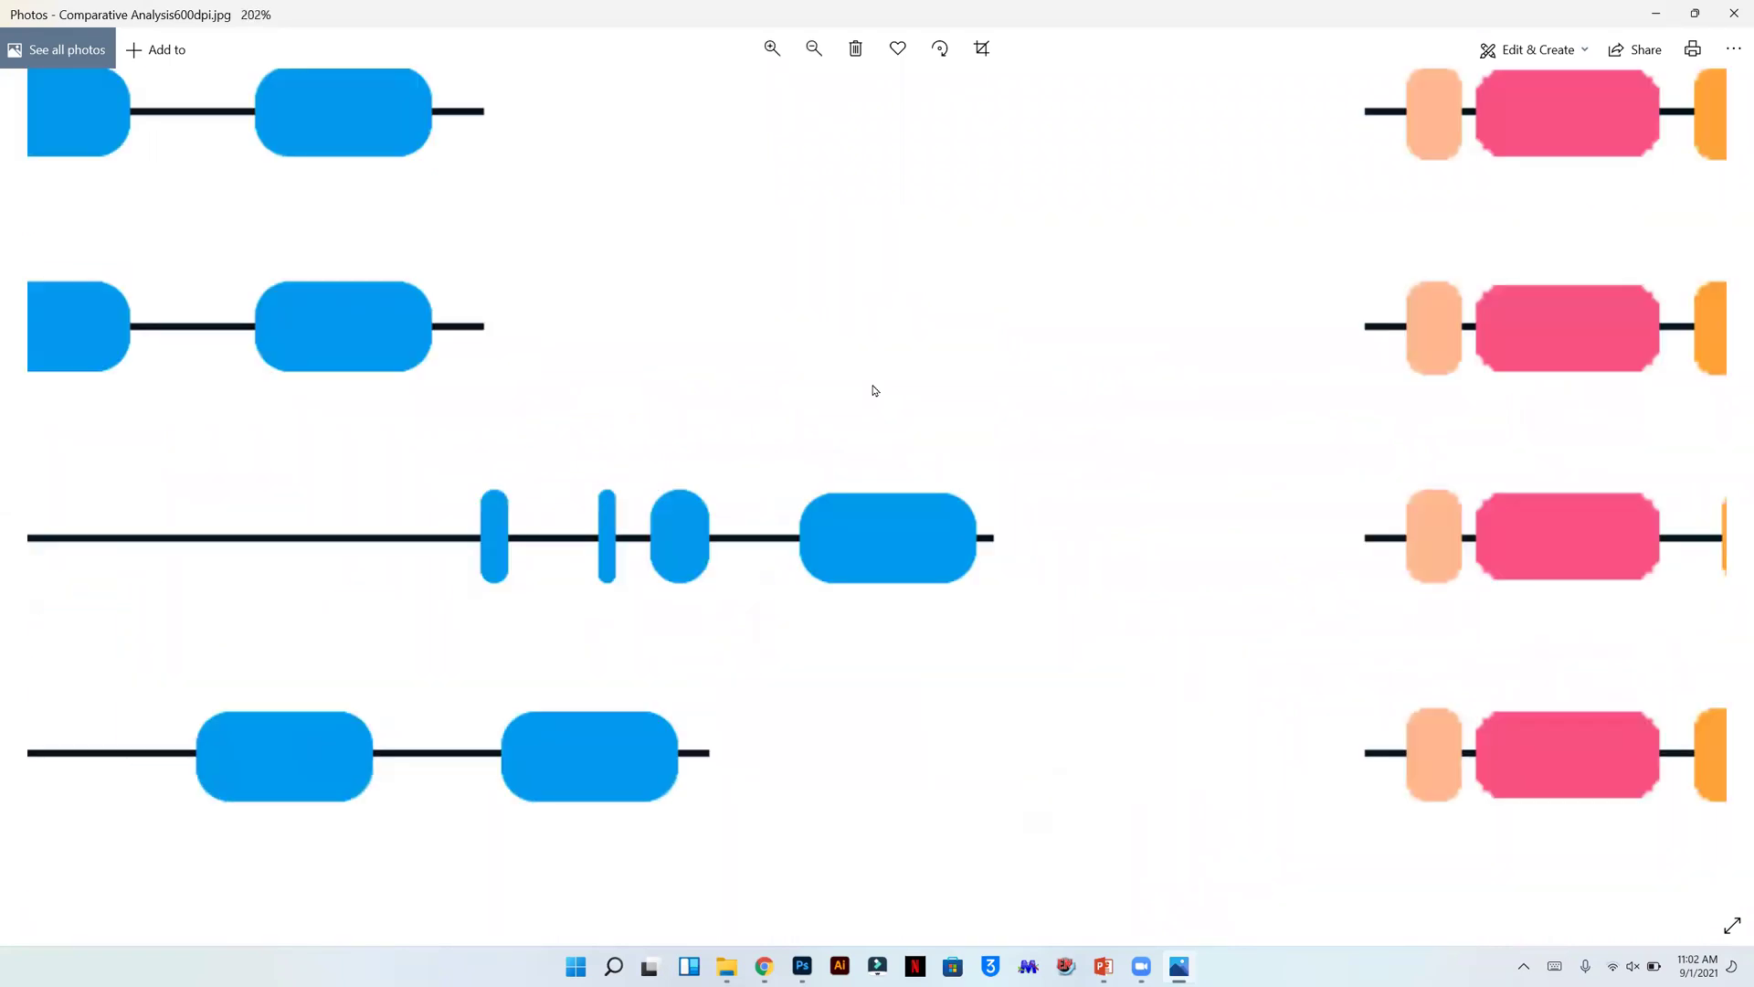
scroll(875, 390, down, 1)
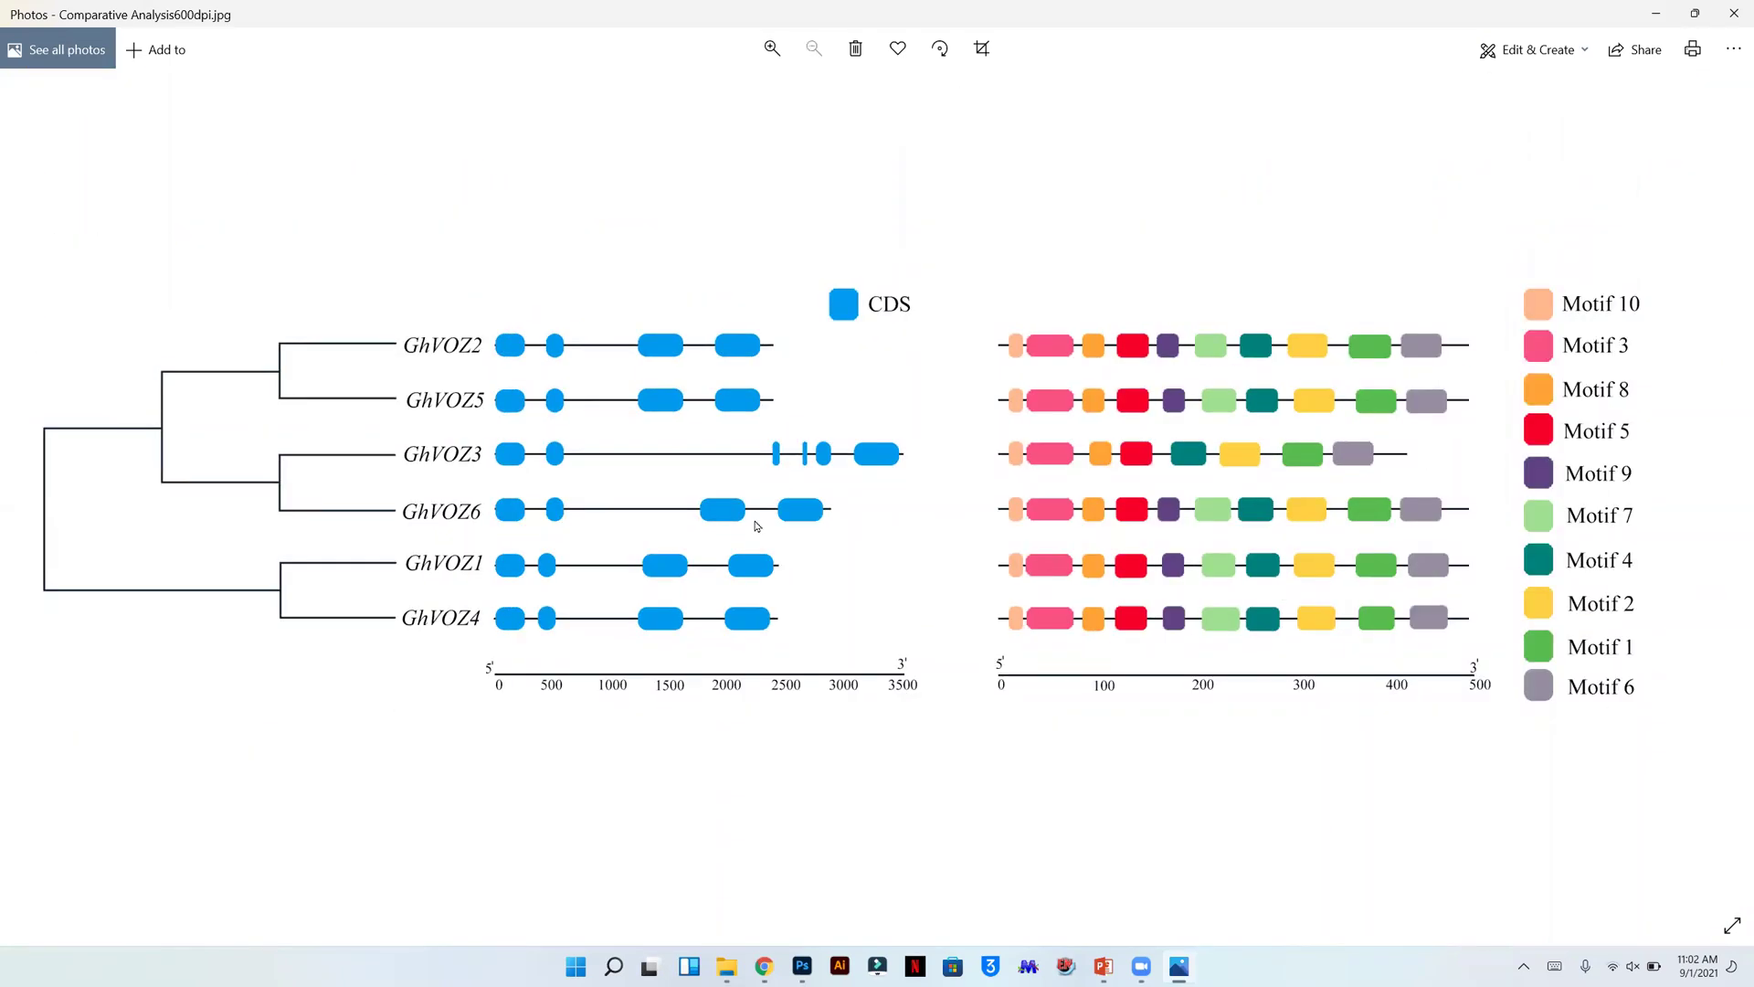
- Switch to Comparative Analysis1000dpi, inspect its blue CDS shapes up close, and return to the full figure
key(Right)
scroll(756, 526, up, 7)
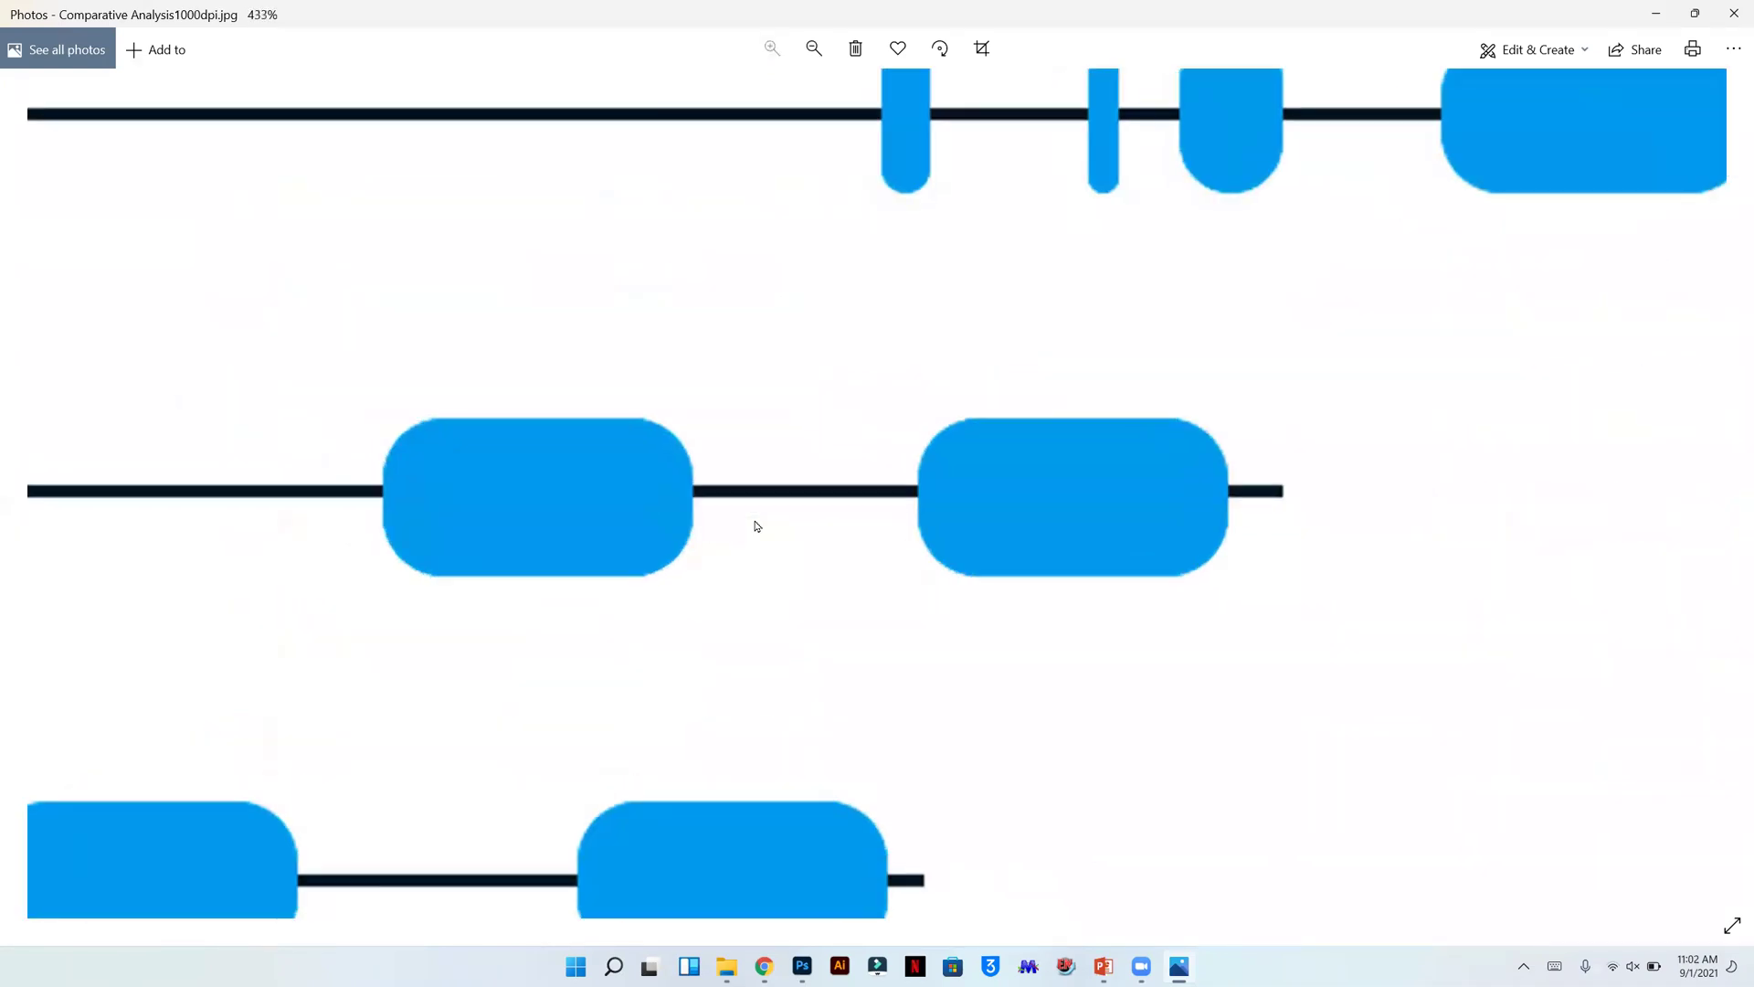
scroll(756, 526, down, 7)
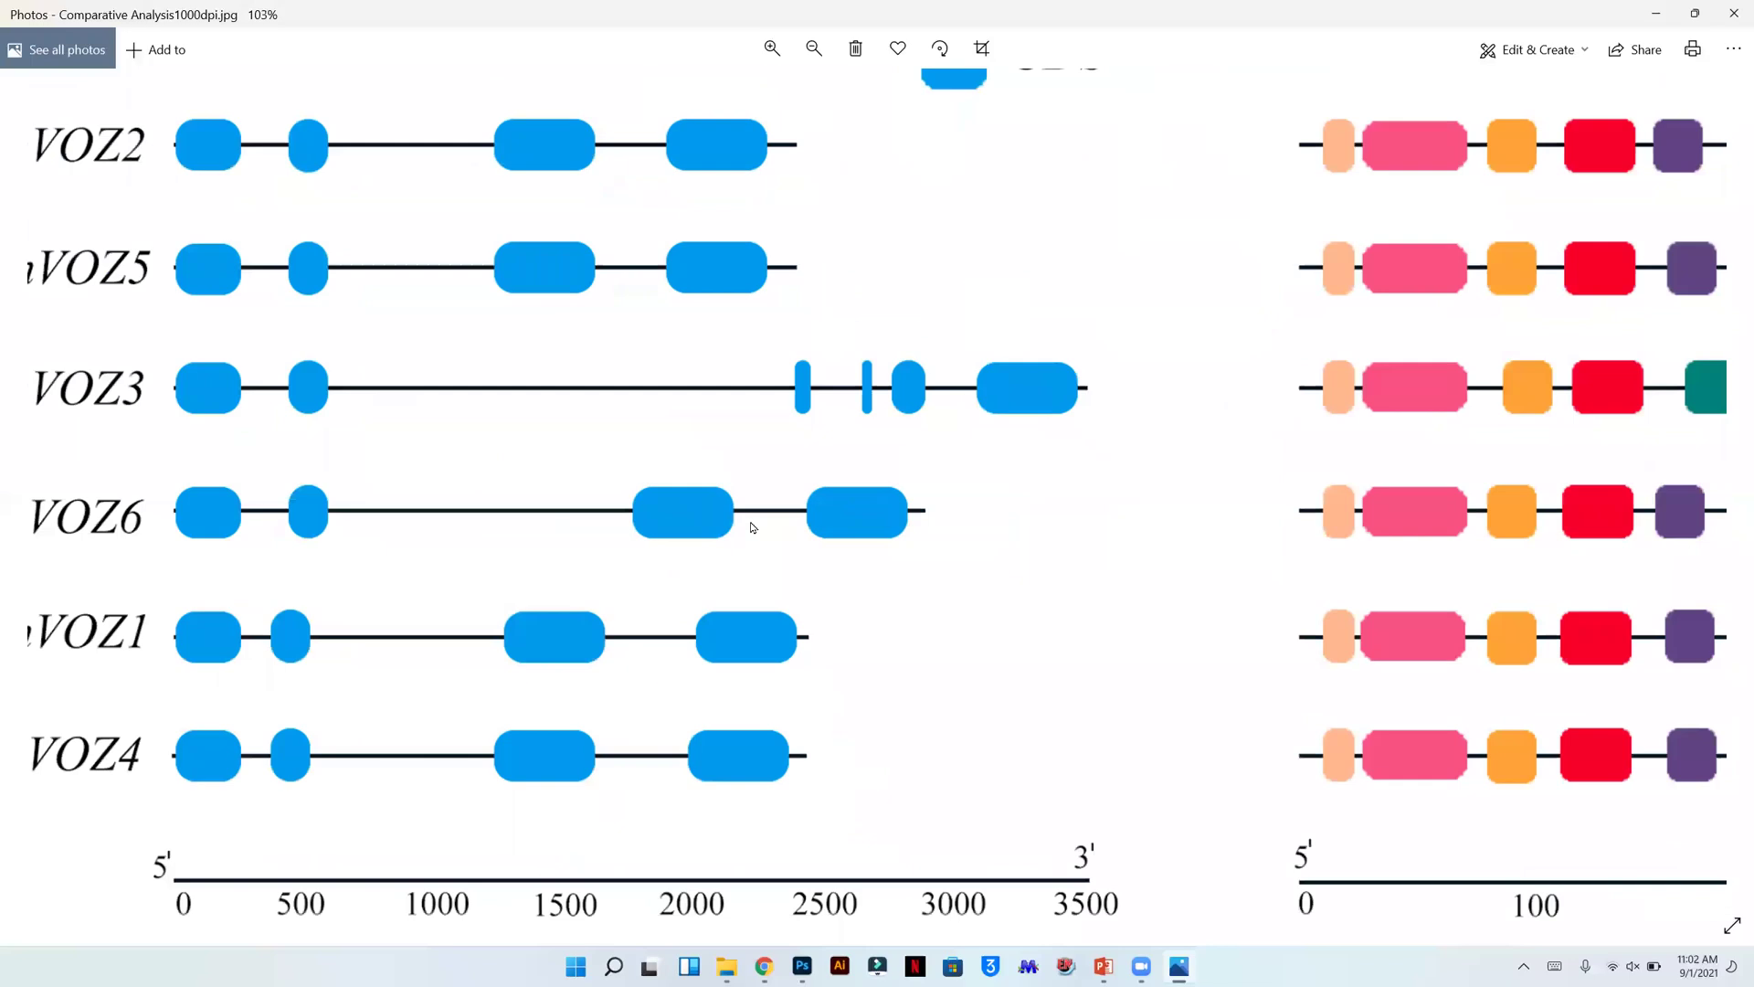
scroll(753, 527, down, 1)
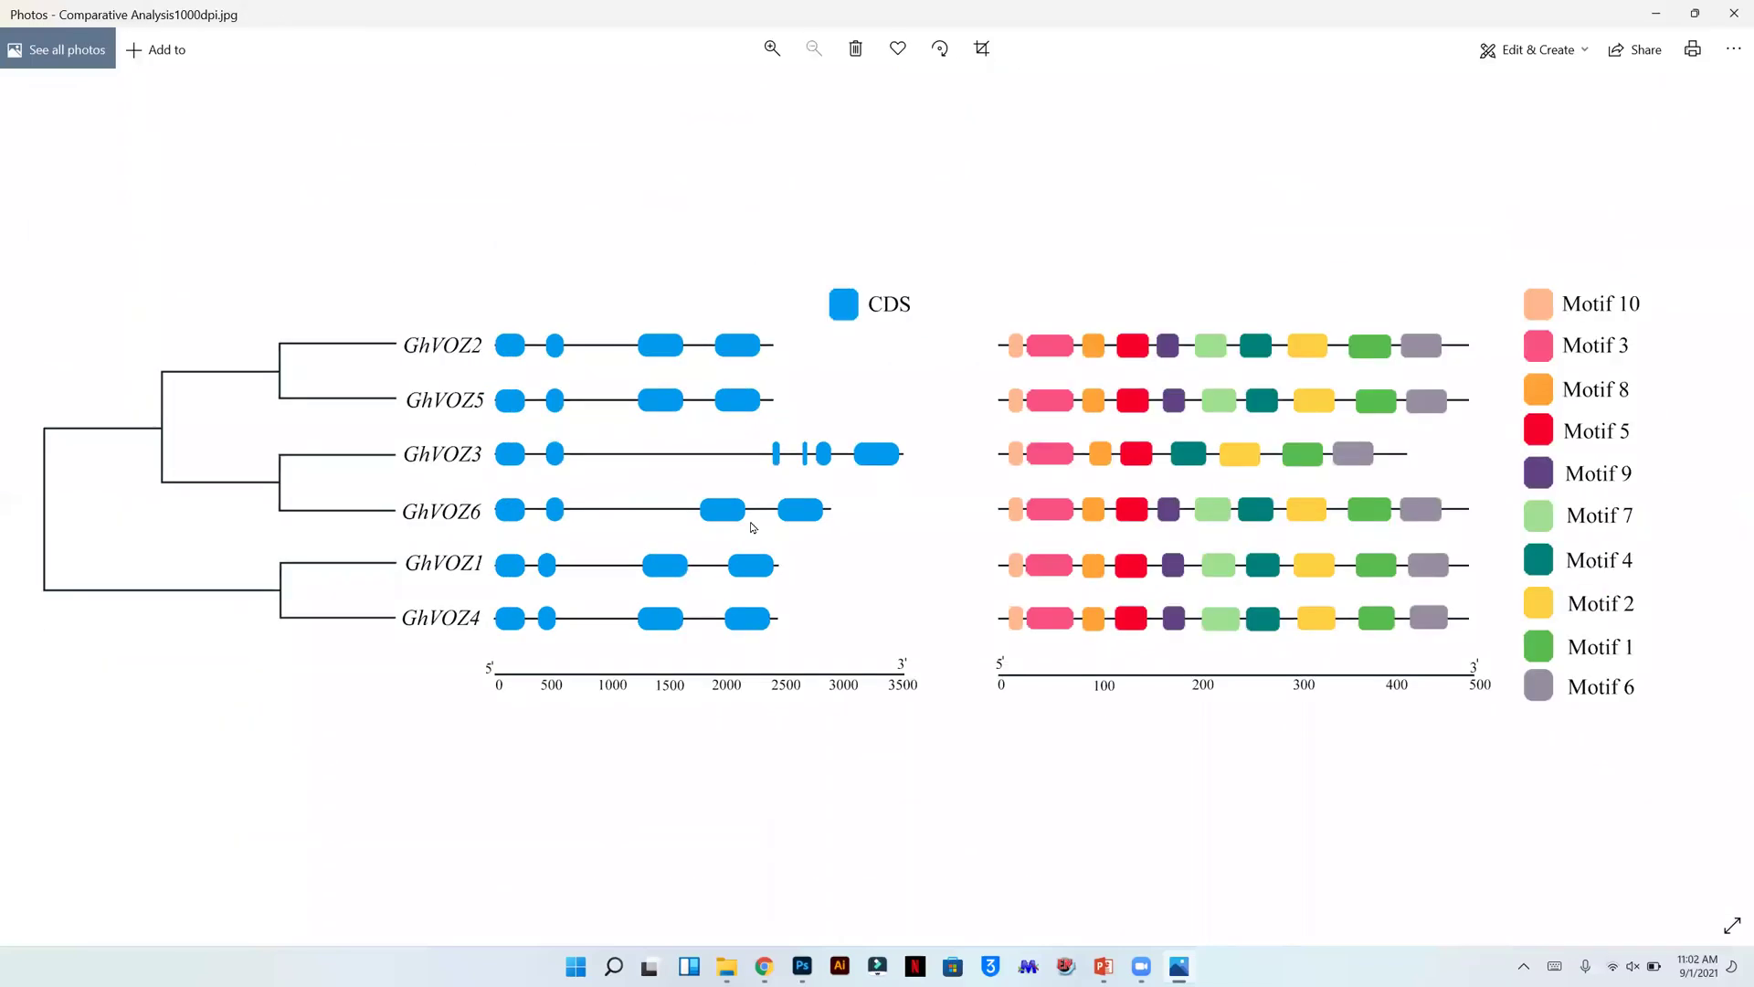
- Close the Photos viewer and switch to the Seminar GRC presentation in PowerPoint
click(1735, 8)
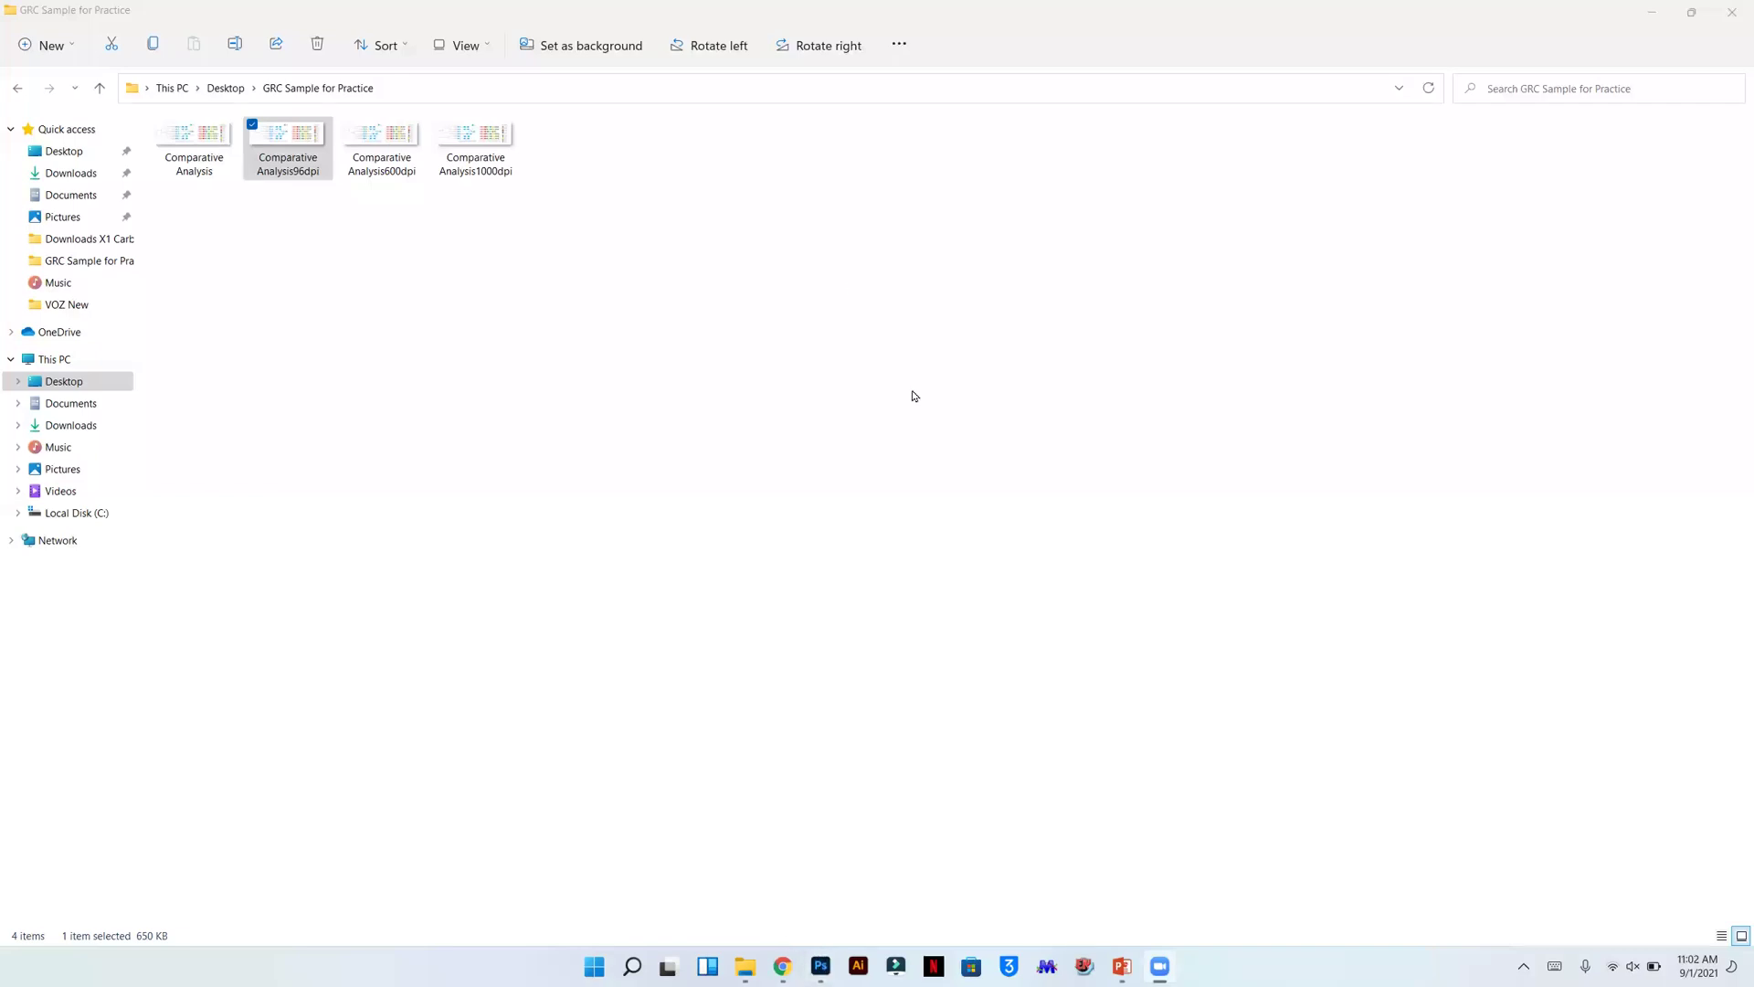
click(1127, 969)
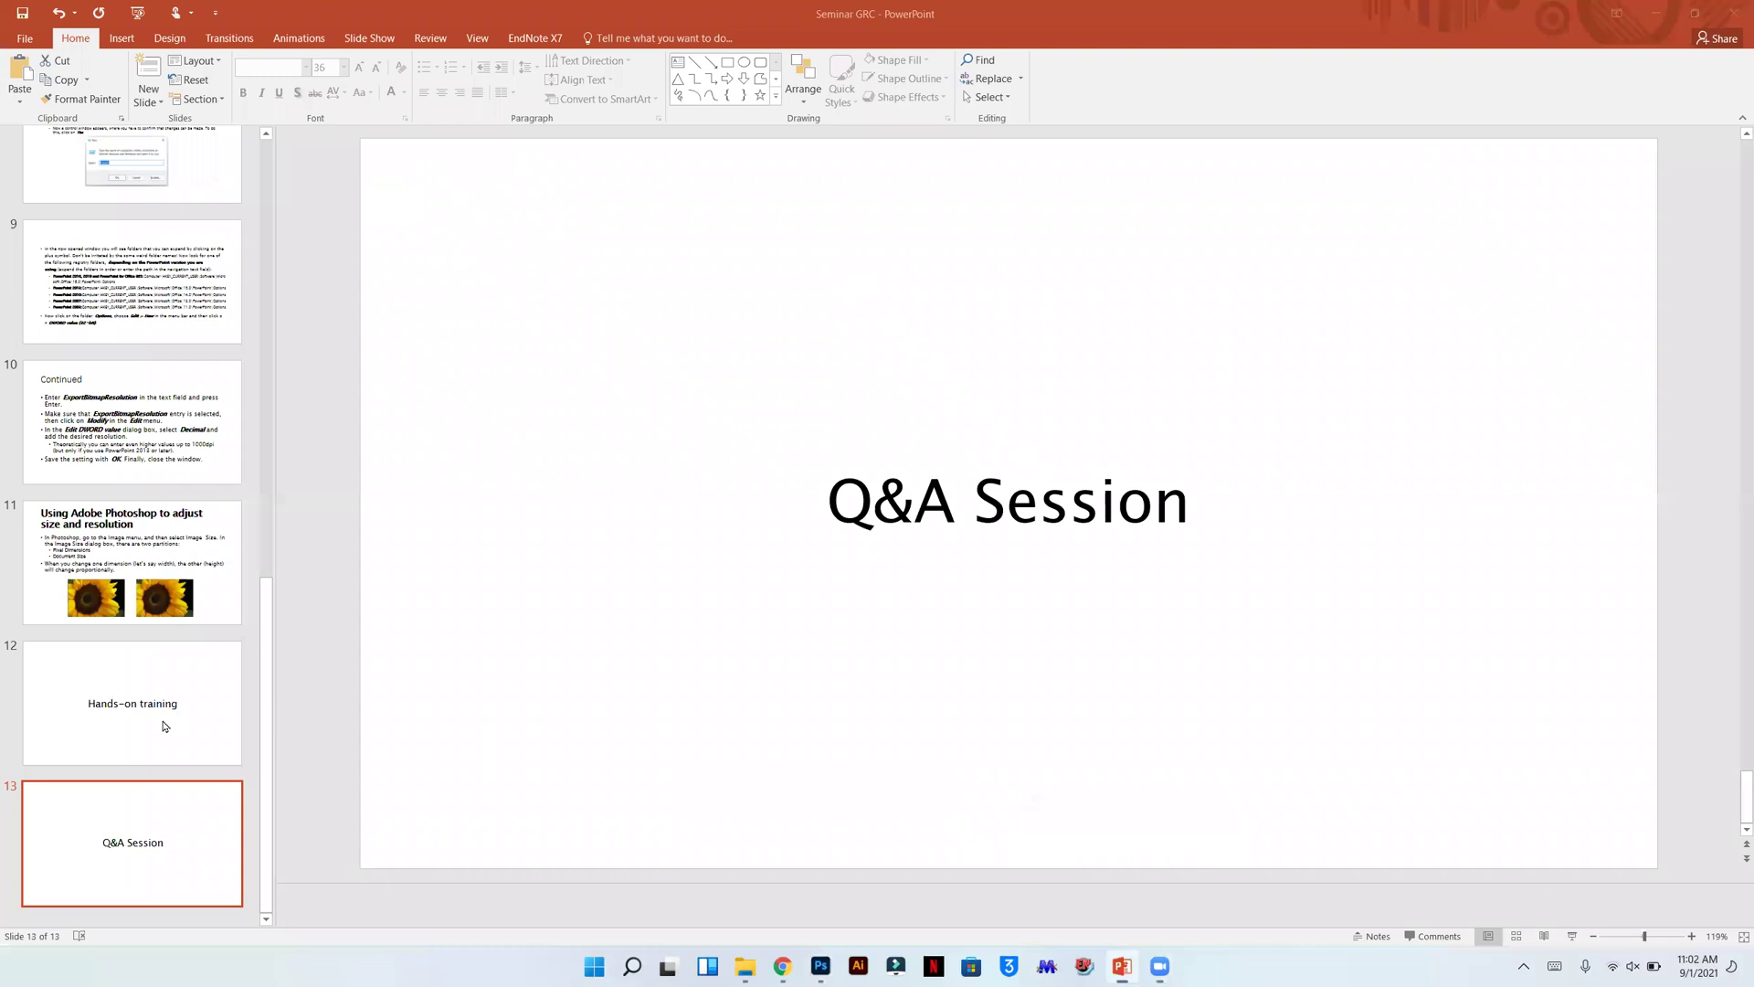